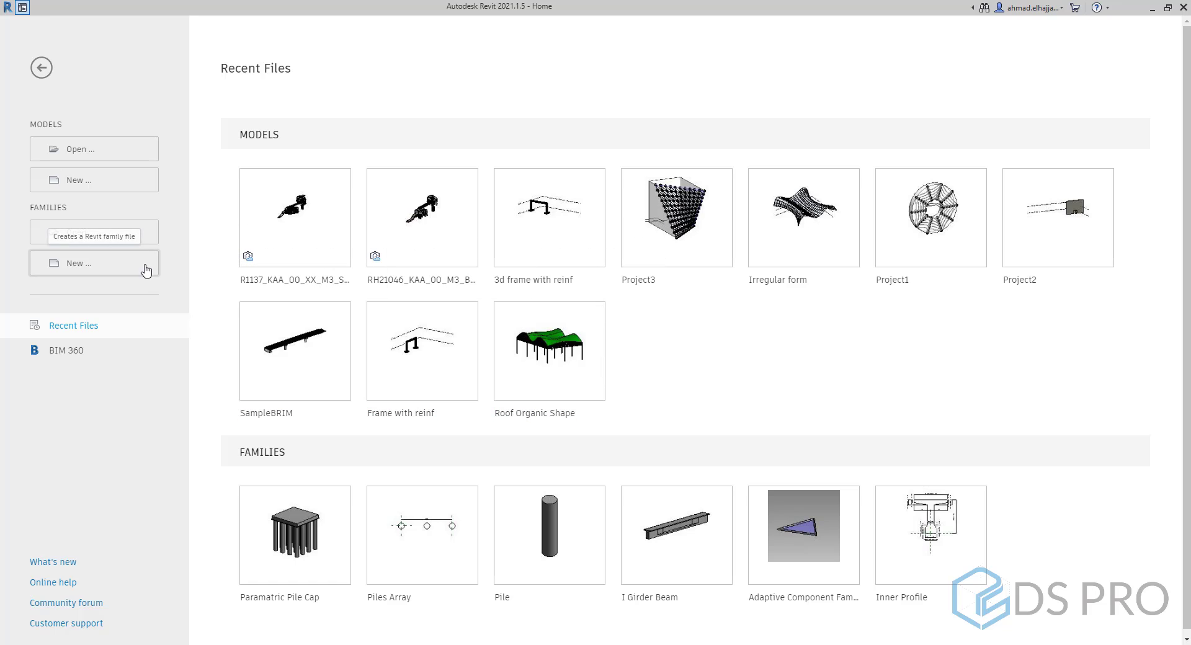
Create a new family from the Metric Generic Model.rft template.
left_click(146, 267)
left_click(518, 265)
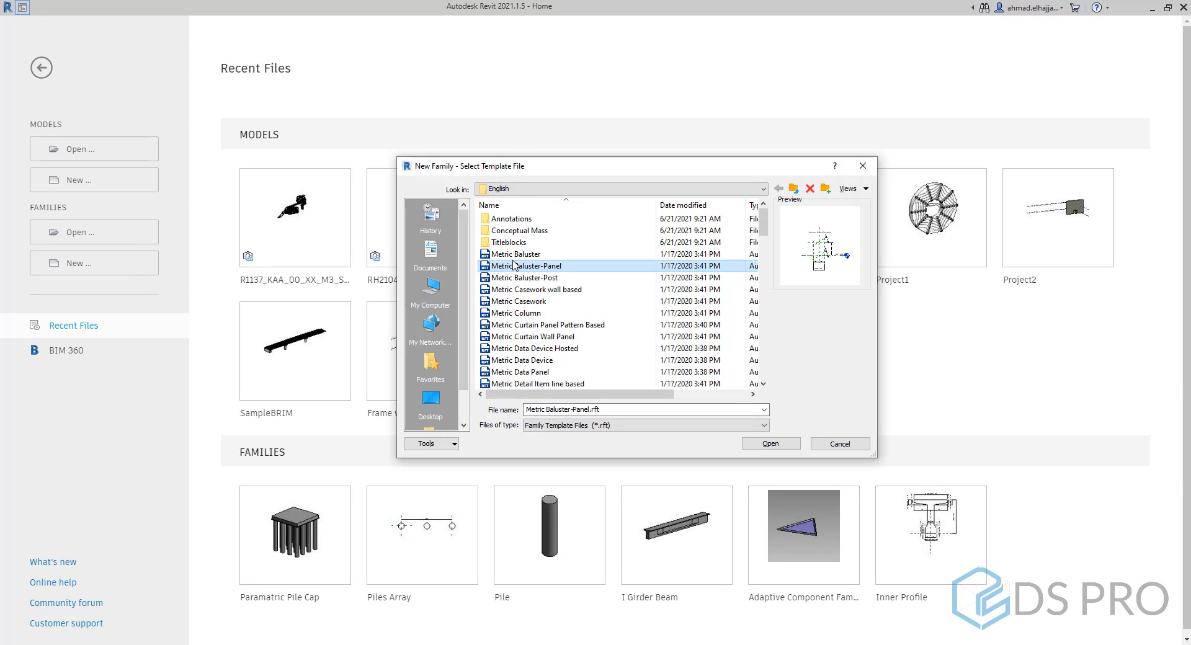
scroll(518, 287, "down", 5)
scroll(516, 287, "down", 5)
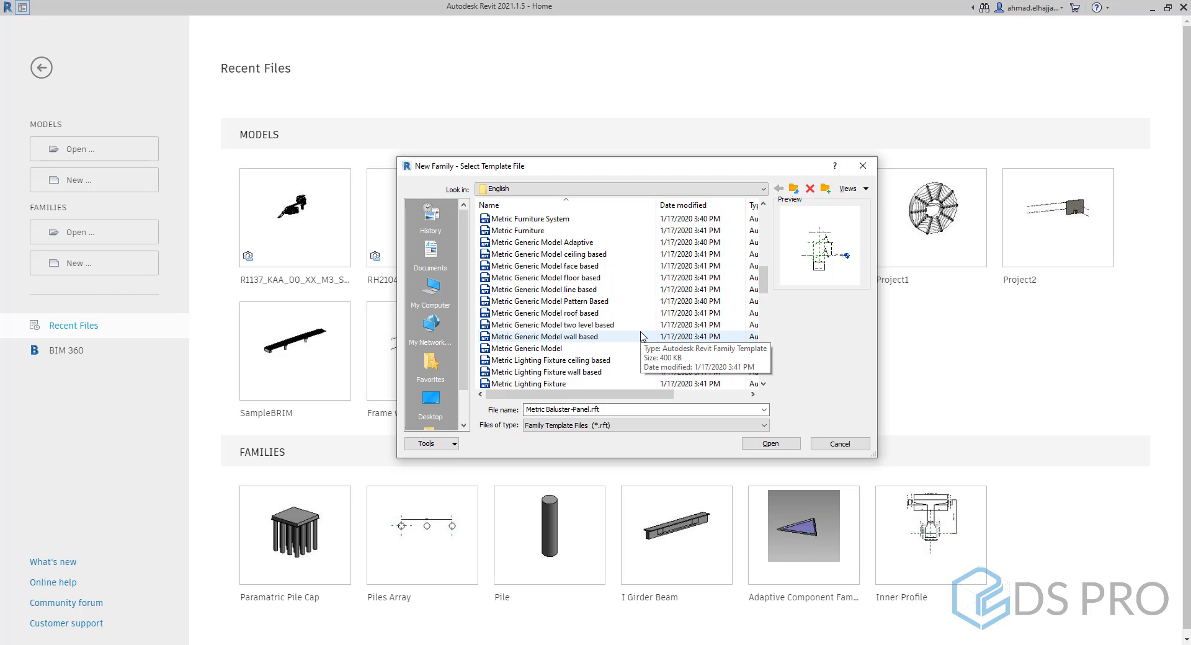
left_click(632, 348)
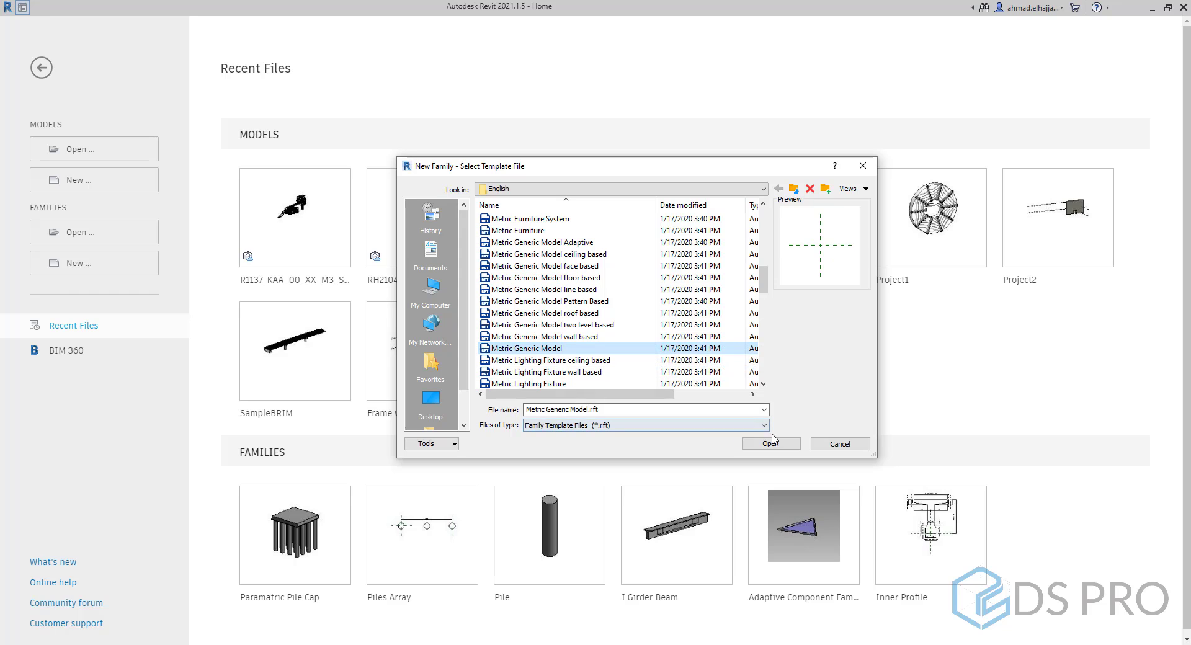
left_click(775, 444)
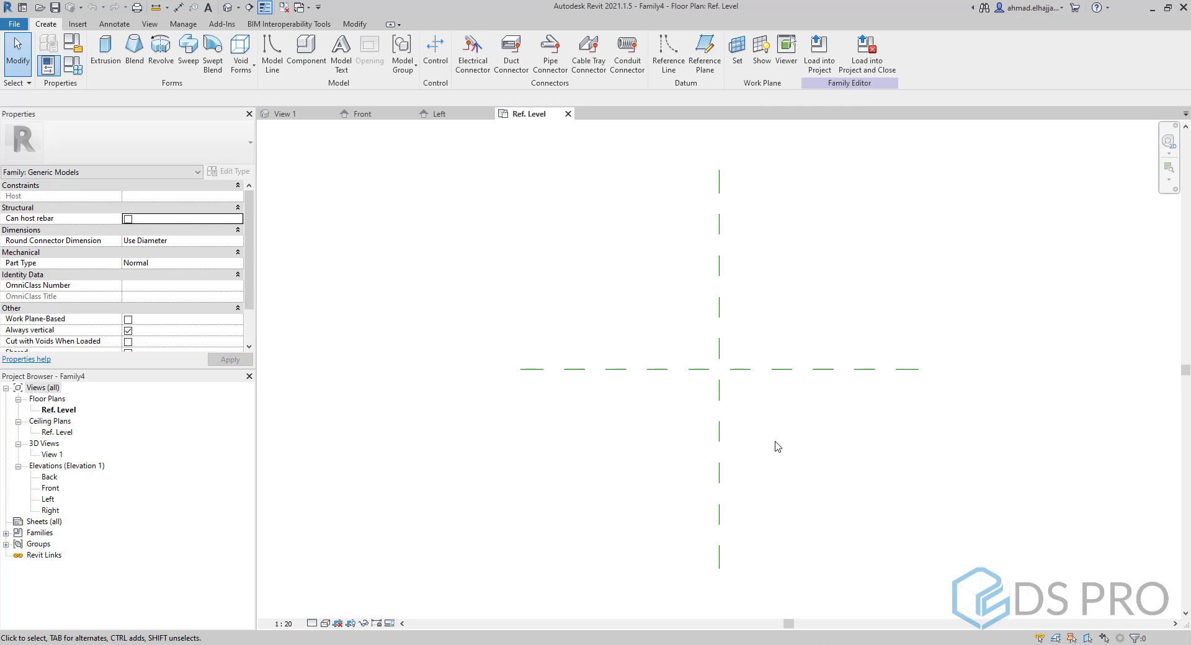
Sketch a 2000 by 2200 rectangular solid extrusion left of the reference planes.
scroll(569, 353, "down", 2)
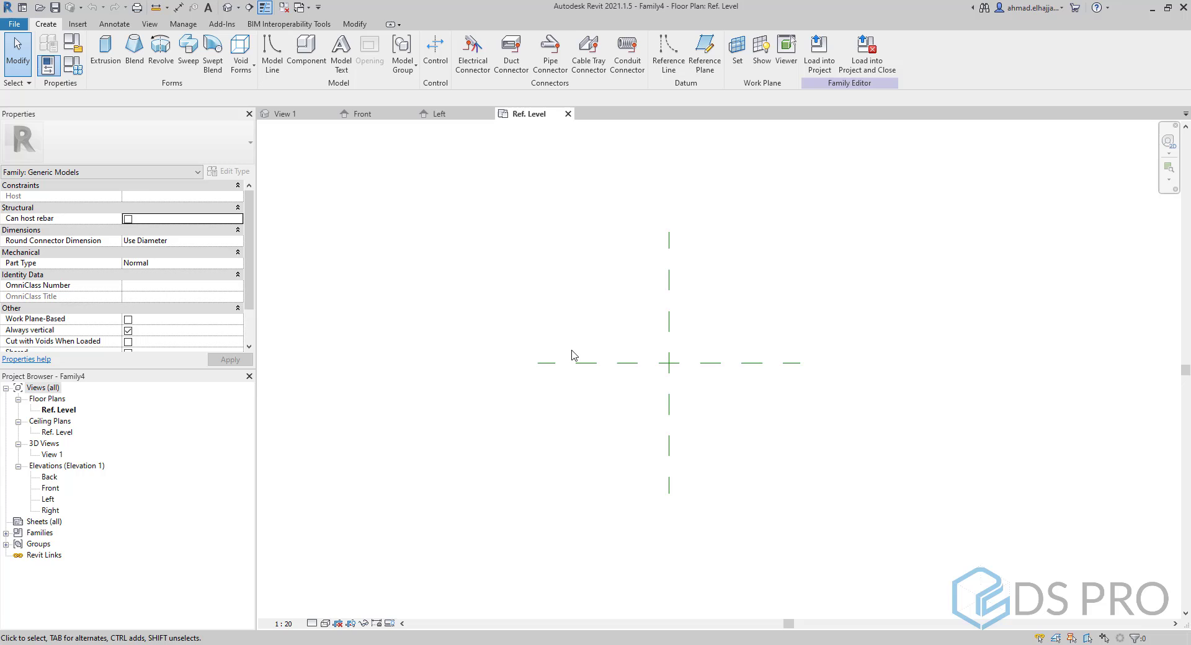
middle_click_drag(547, 345, 698, 302)
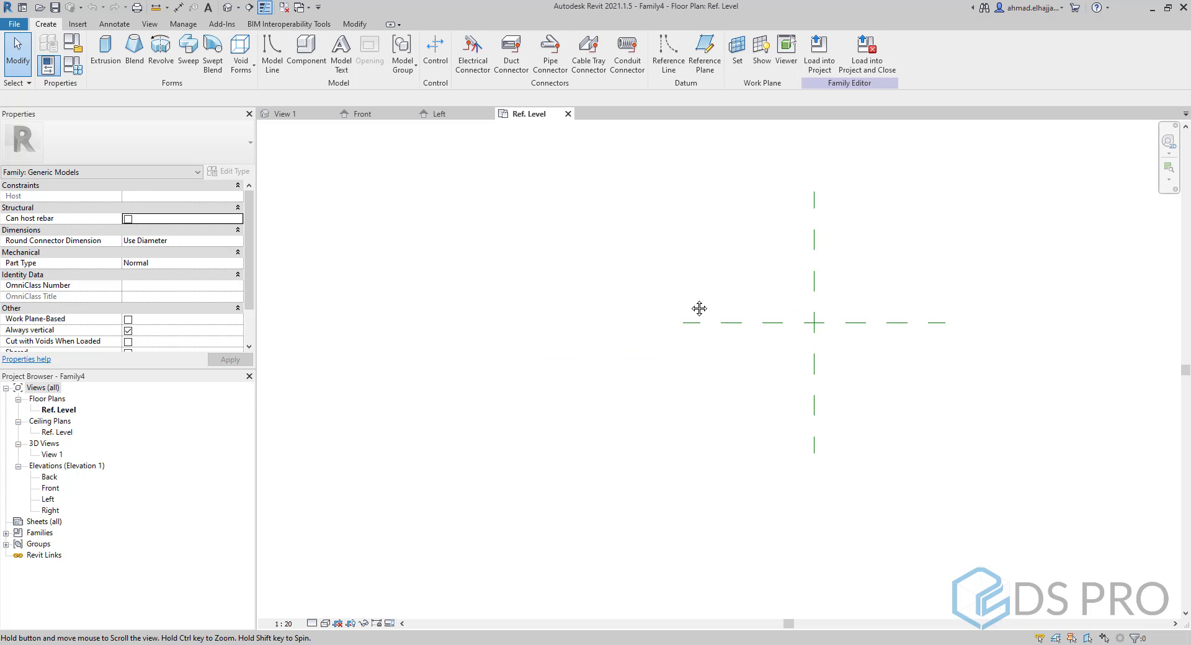
left_click(104, 50)
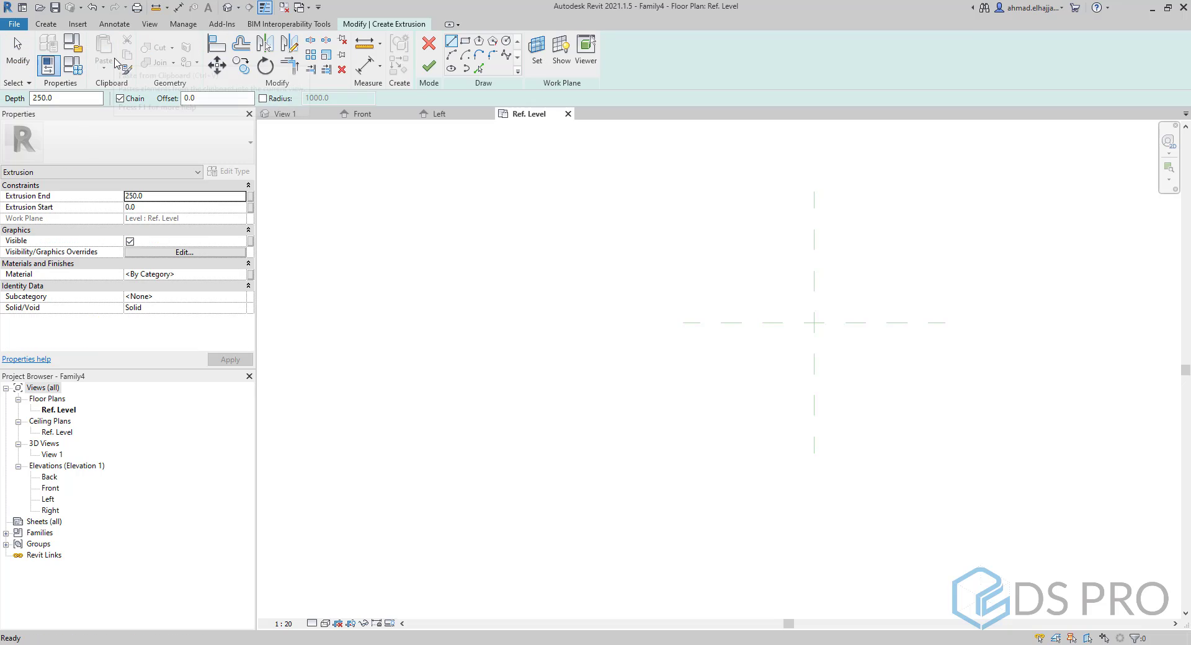
left_click(465, 42)
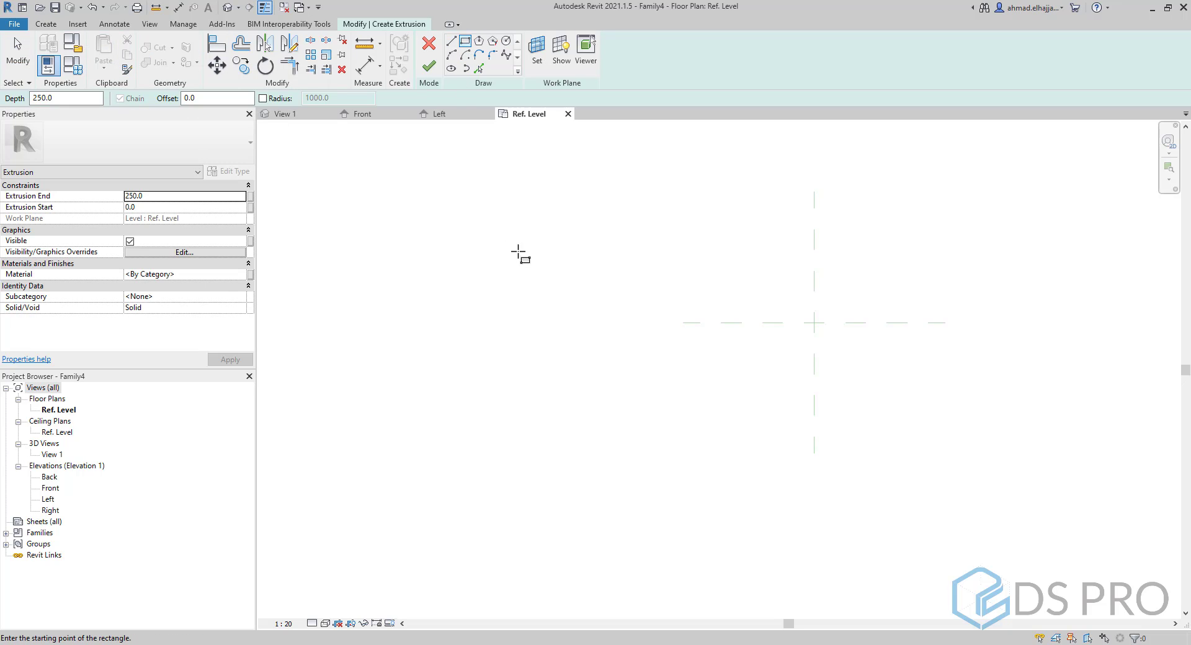
left_click(513, 240)
left_click(642, 386)
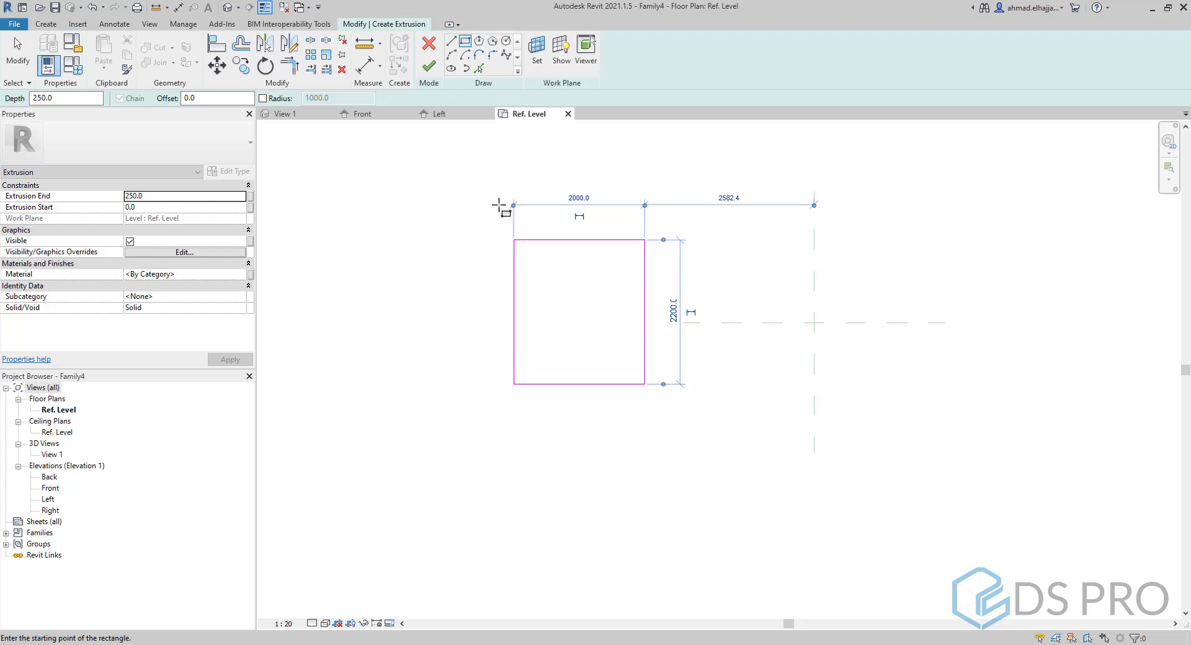
left_click(428, 68)
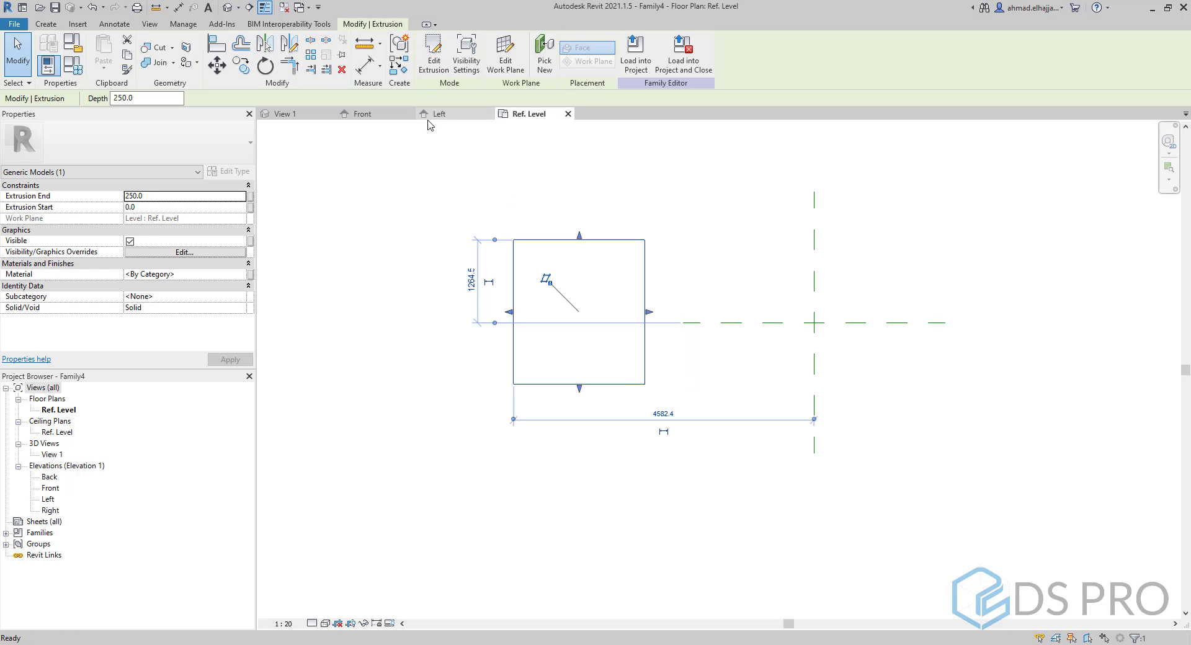
left_click(429, 175)
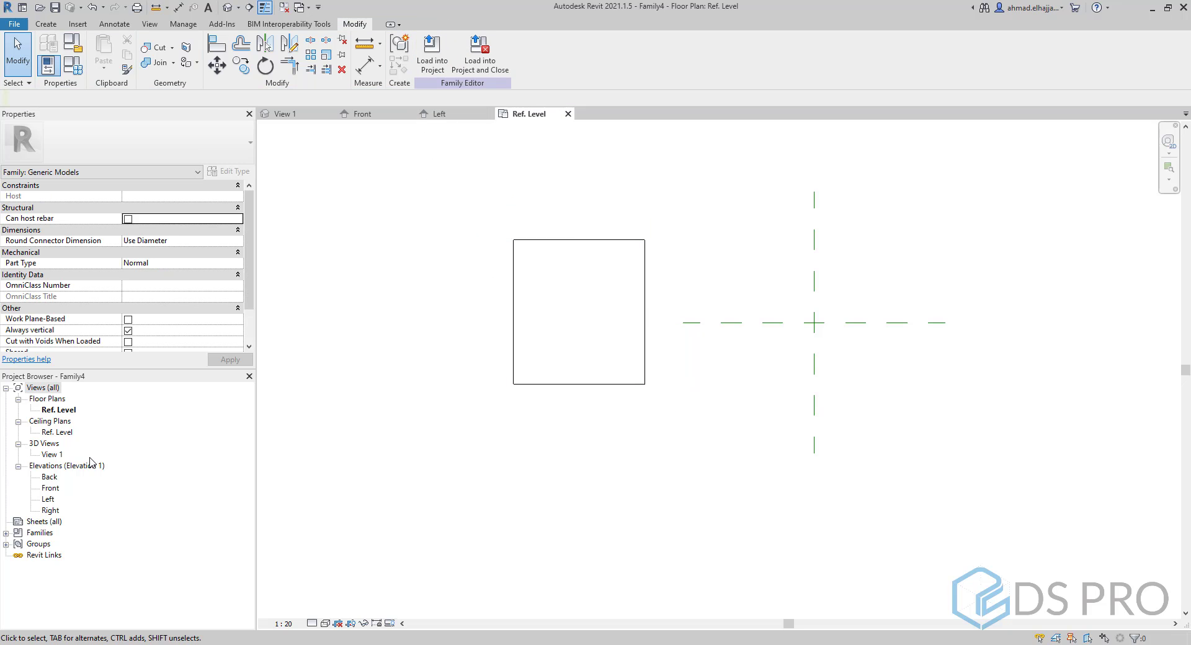
In the Front elevation, raise the extrusion's top and switch to Shaded visual style.
double_click(50, 489)
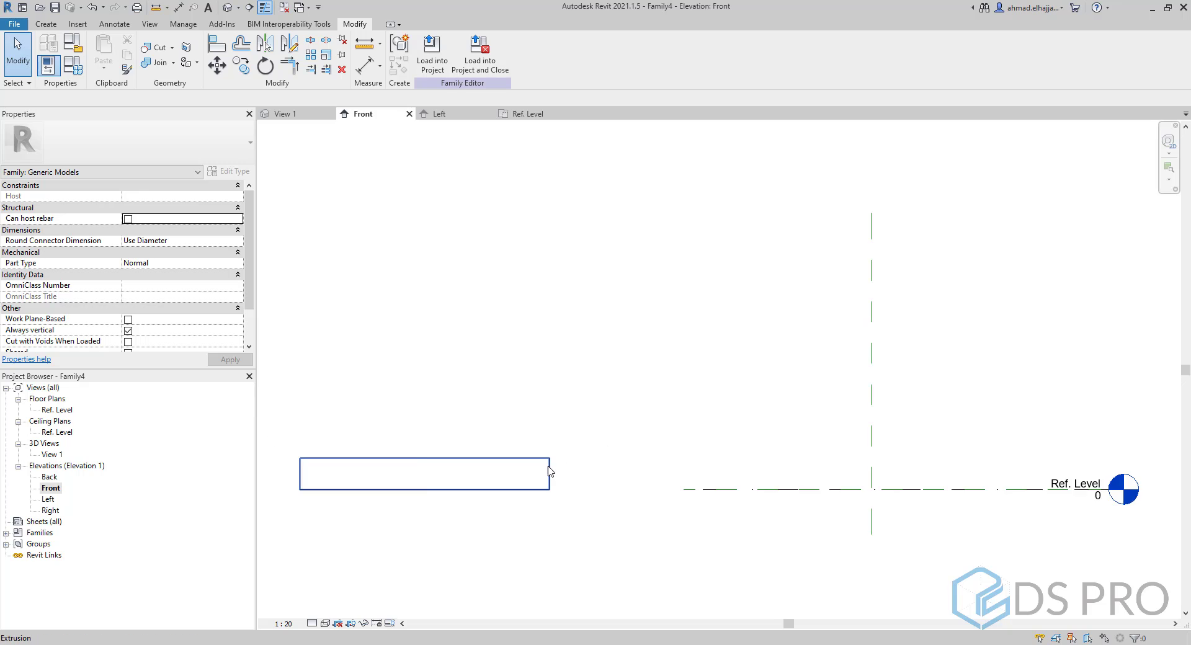
left_click(464, 457)
left_click_drag(426, 452, 435, 198)
left_click(739, 249)
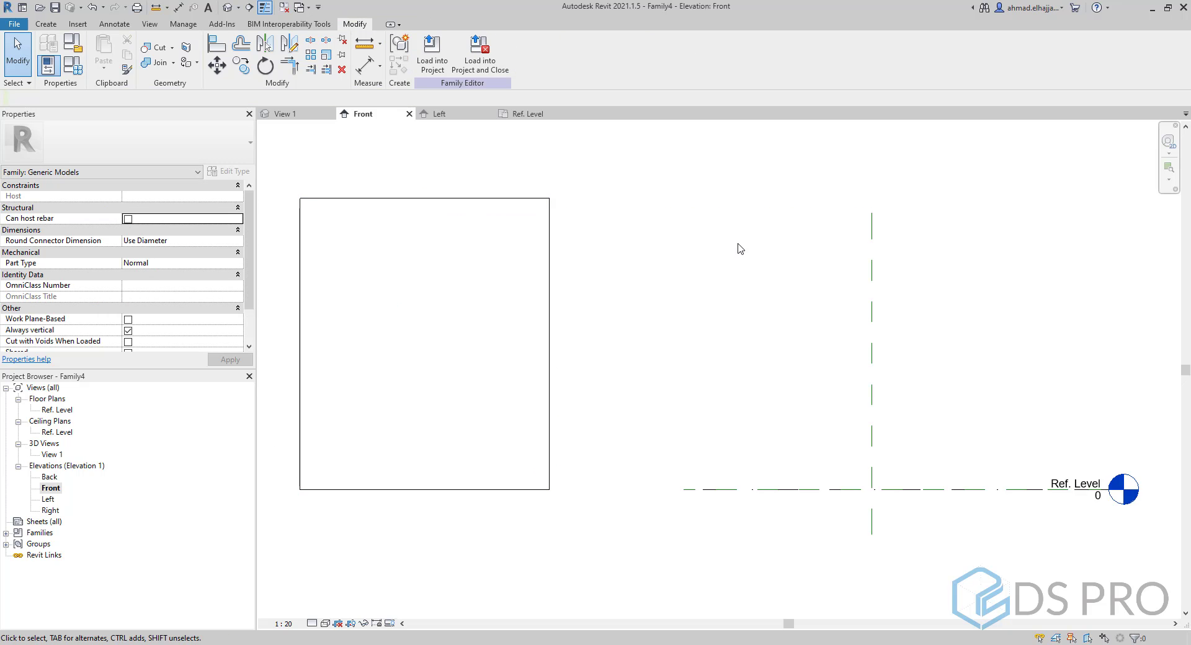
left_click(325, 624)
left_click(351, 586)
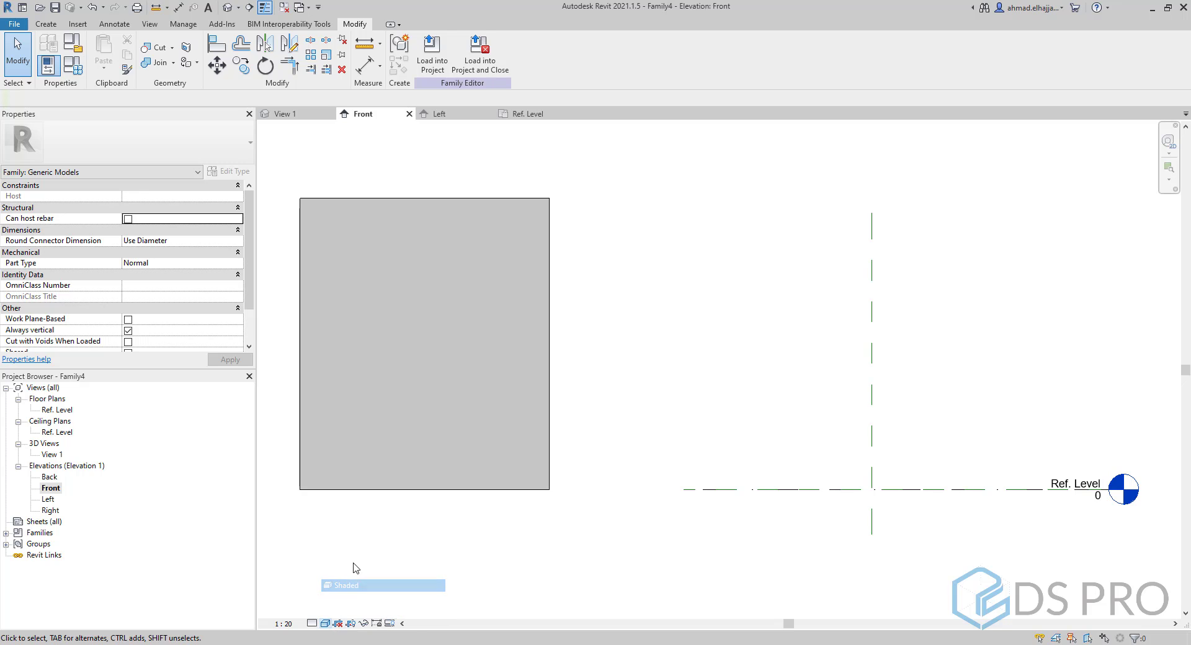
In a shaded Default 3D View, stretch the box to an Extrusion End of 4259.1.
left_click(227, 7)
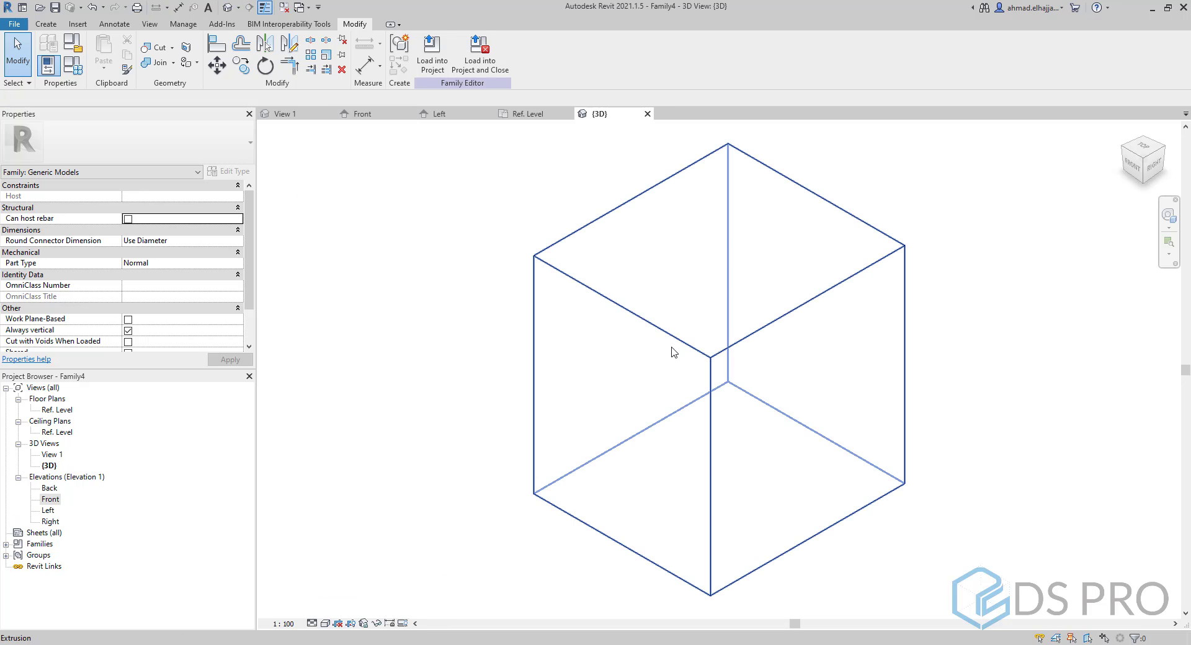
left_click(326, 623)
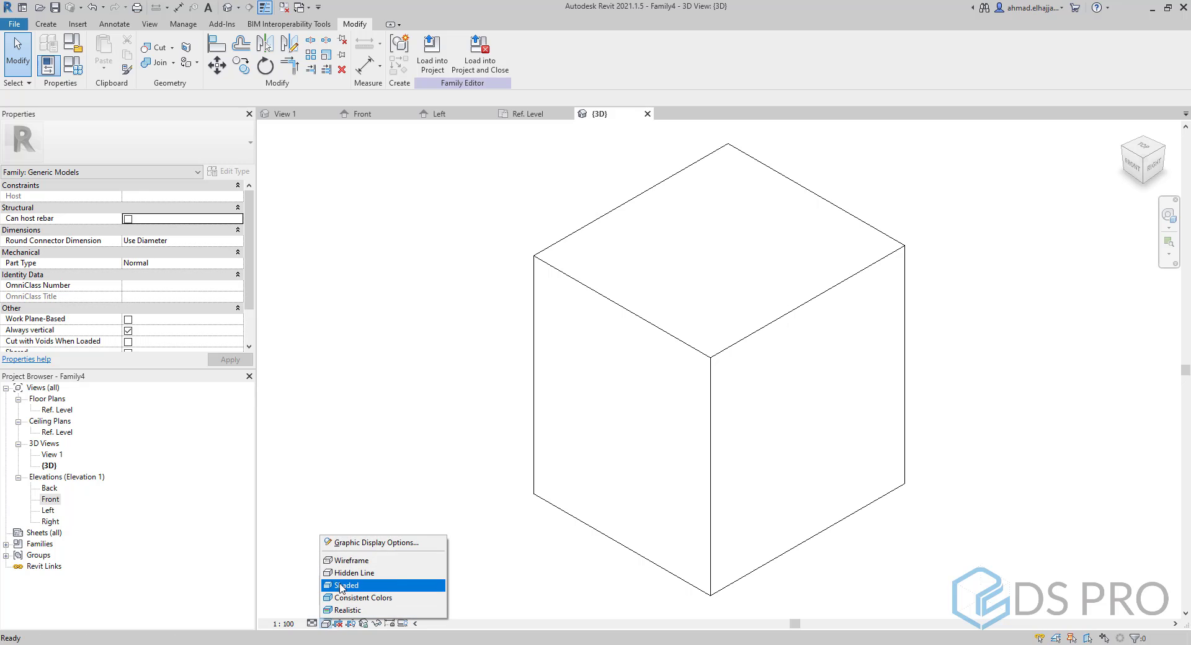
left_click(340, 585)
scroll(578, 400, "down", 2)
left_click(626, 397)
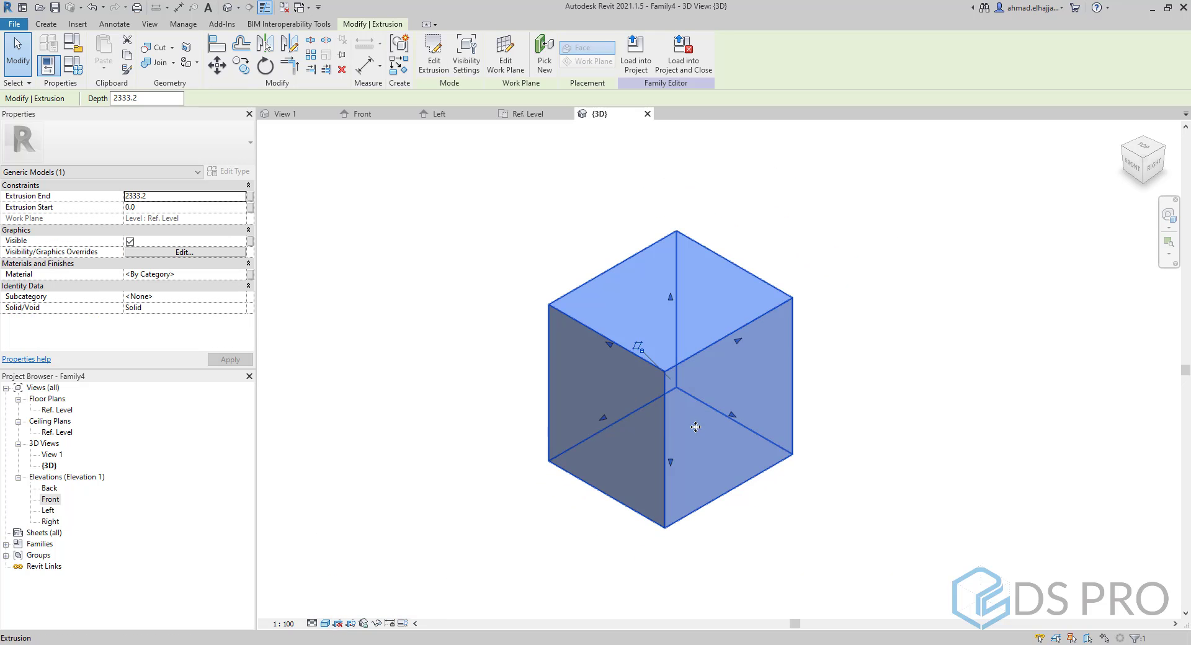
left_click_drag(734, 424, 677, 172)
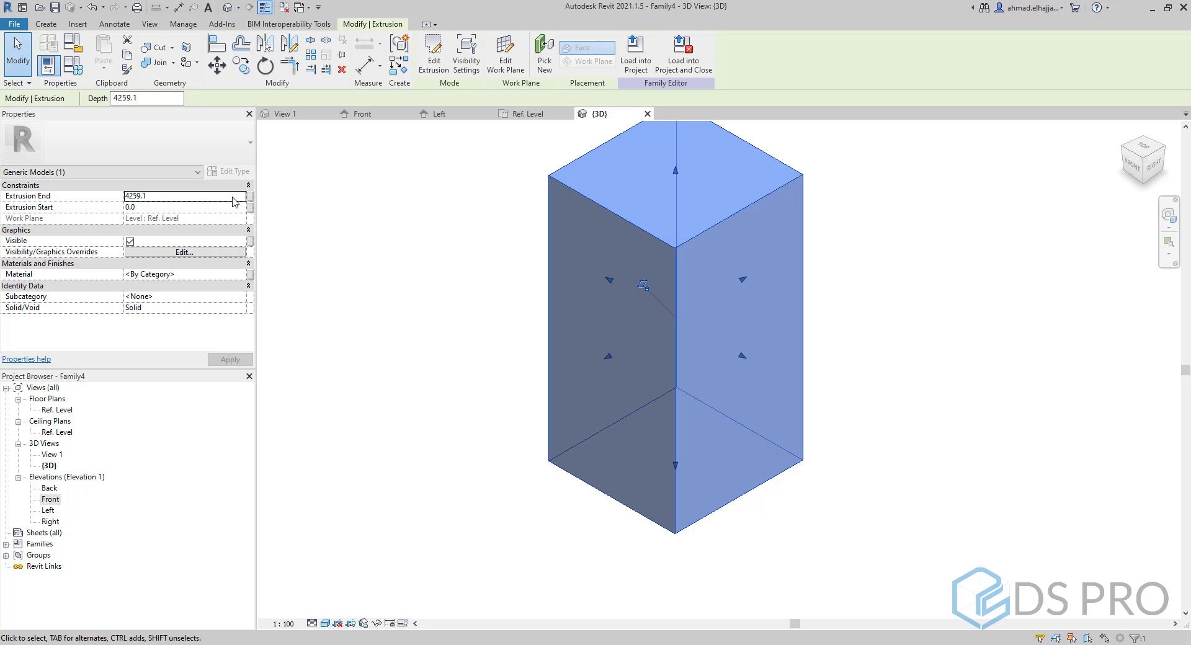
left_click(431, 249)
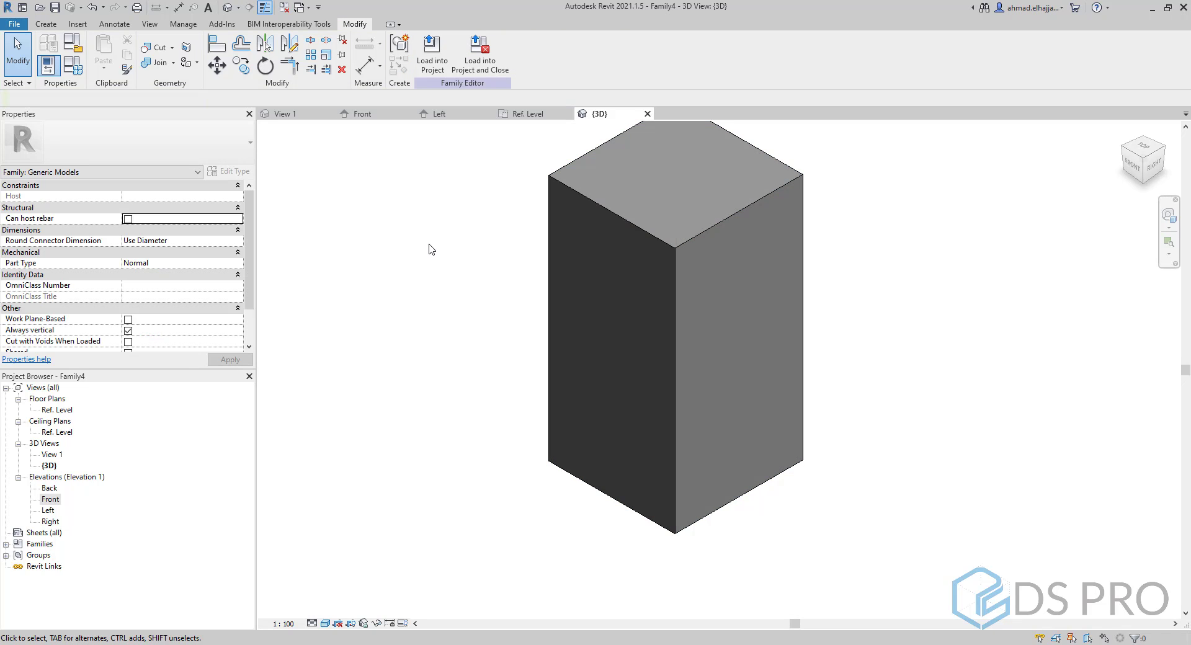
Add an octagonal solid extrusion of radius 1400 centred on the reference-plane intersection.
double_click(58, 409)
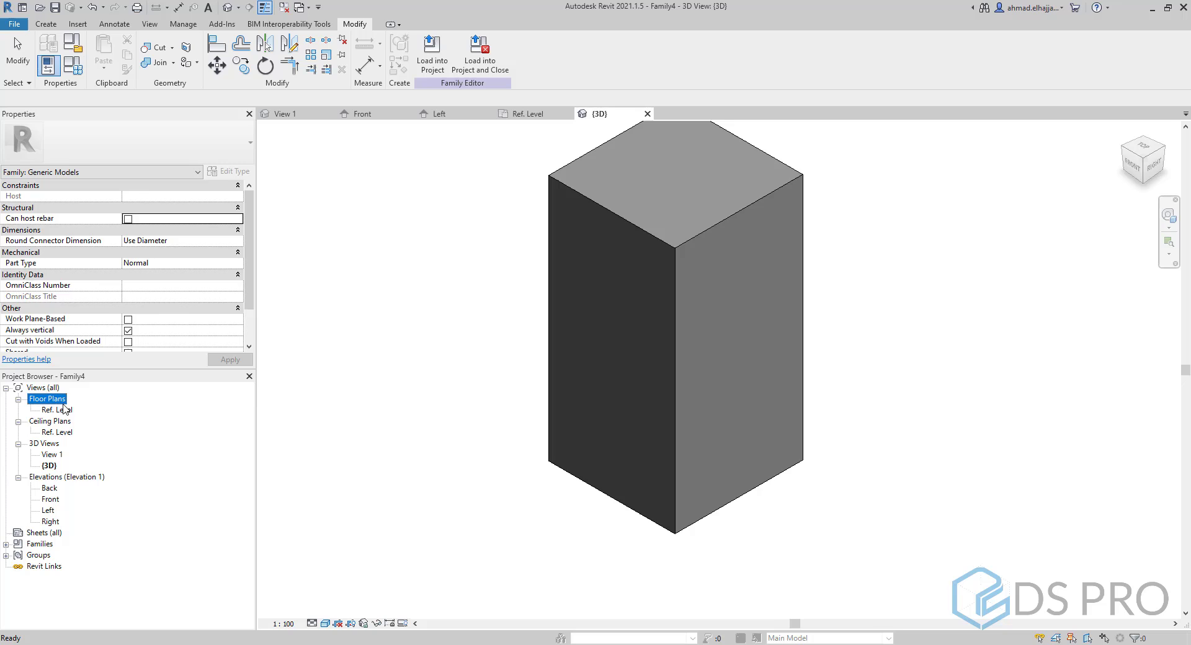
middle_click_drag(862, 410, 650, 466)
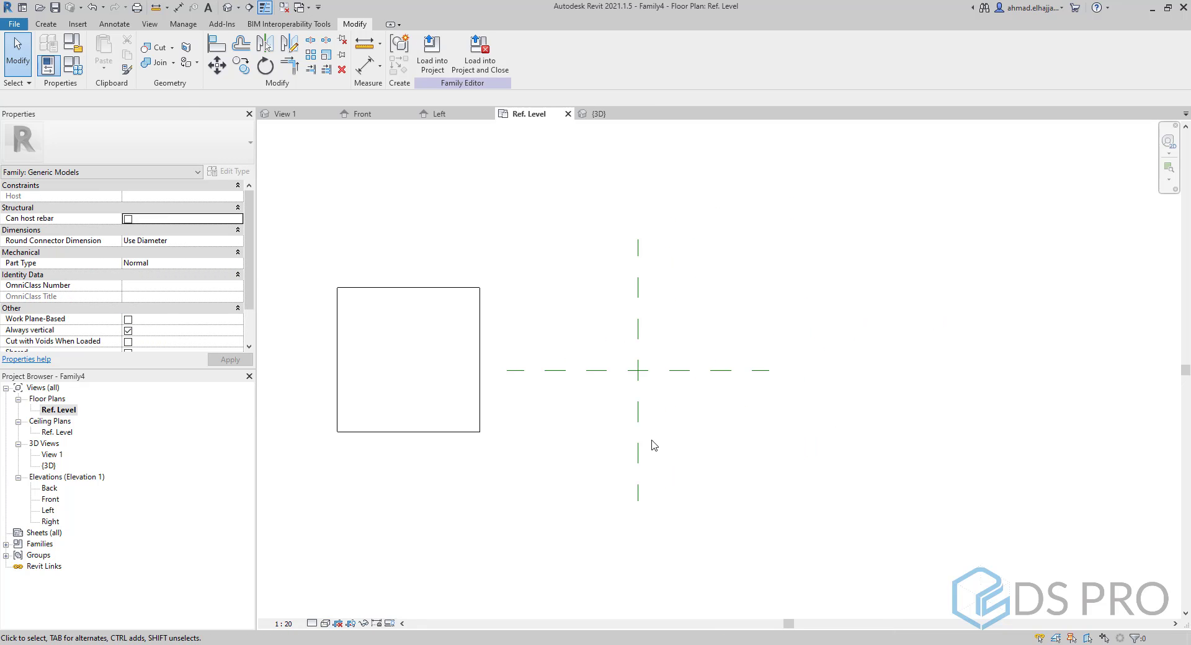
left_click(46, 23)
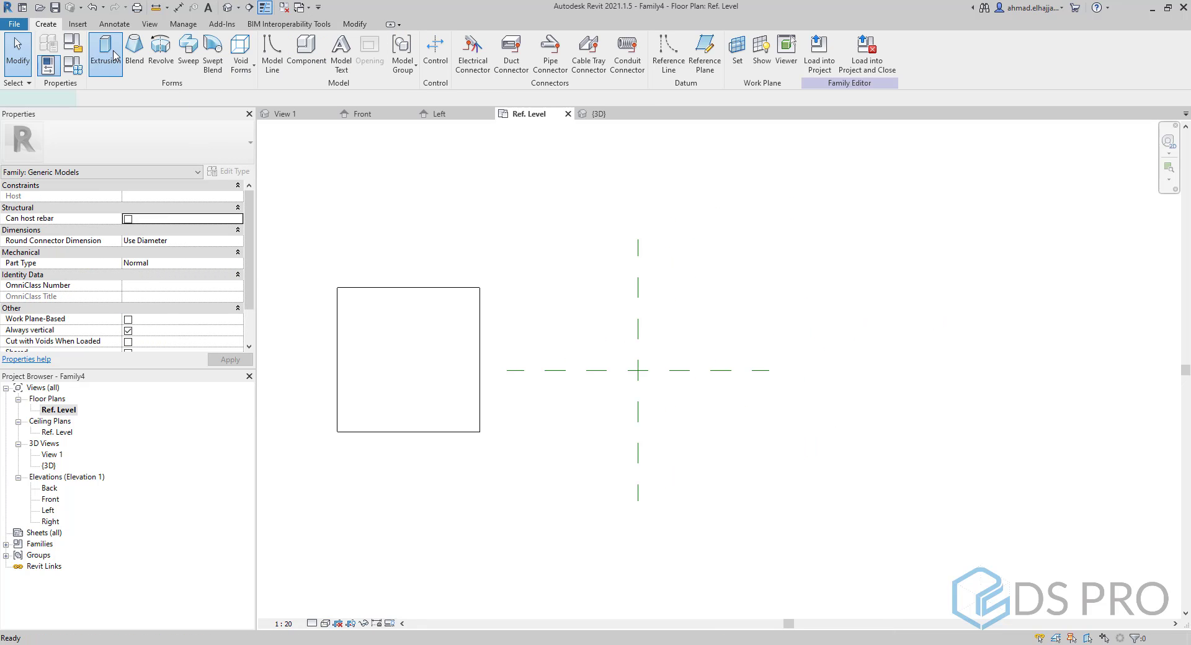
left_click(105, 52)
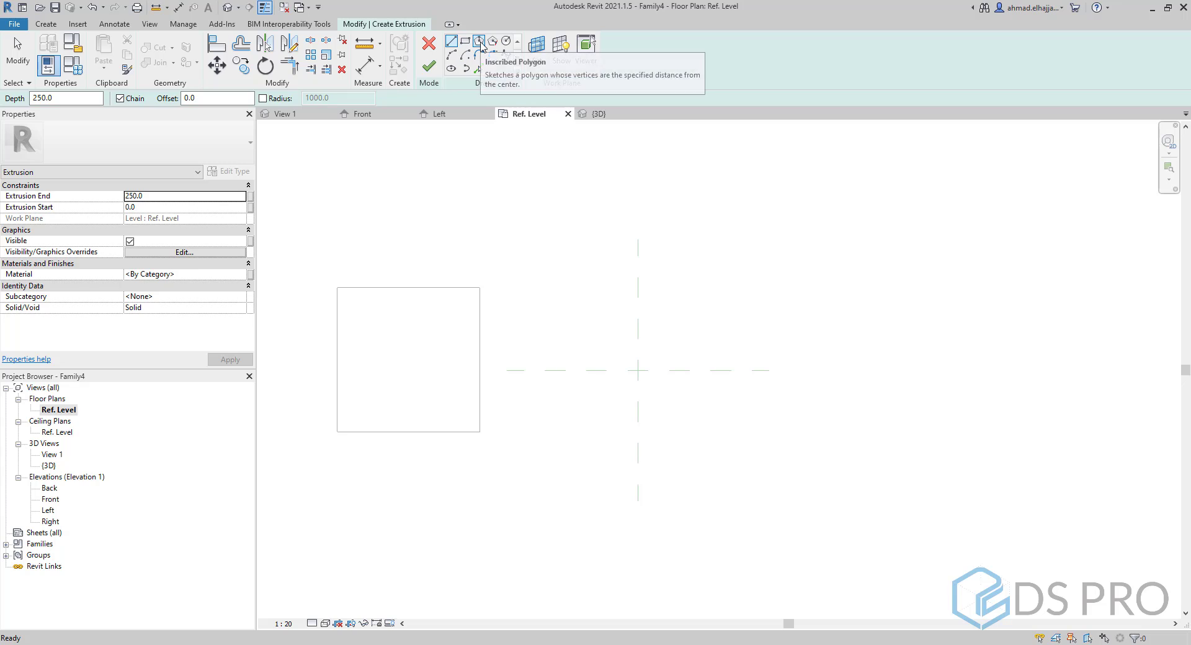
left_click(479, 42)
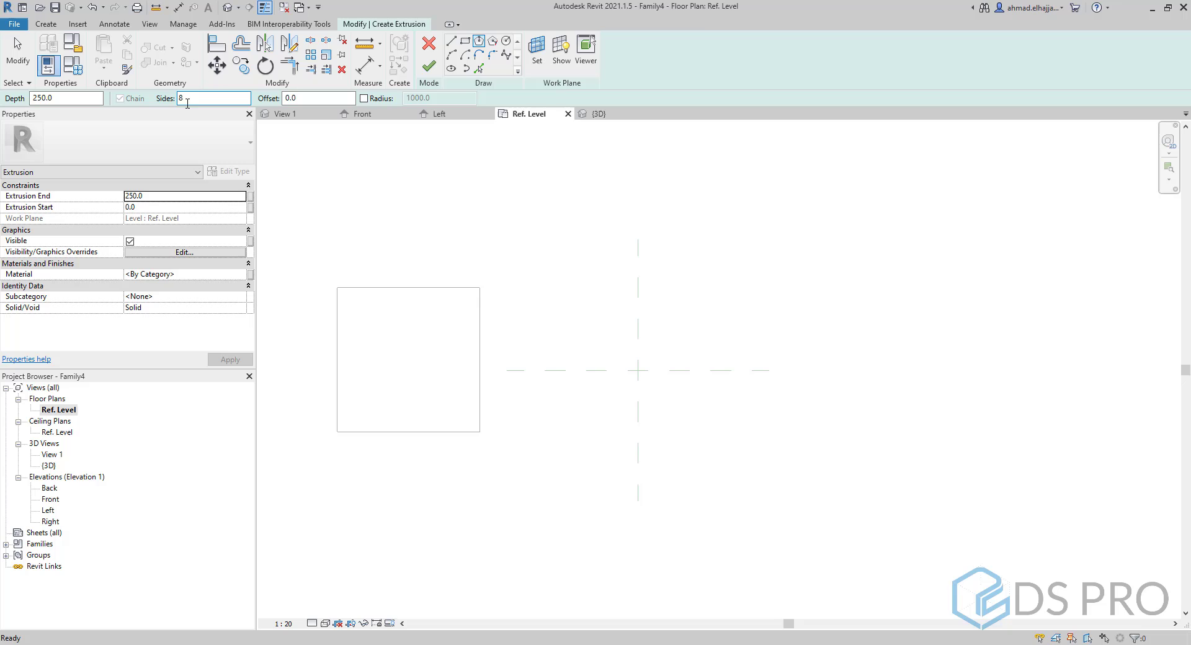
left_click(638, 370)
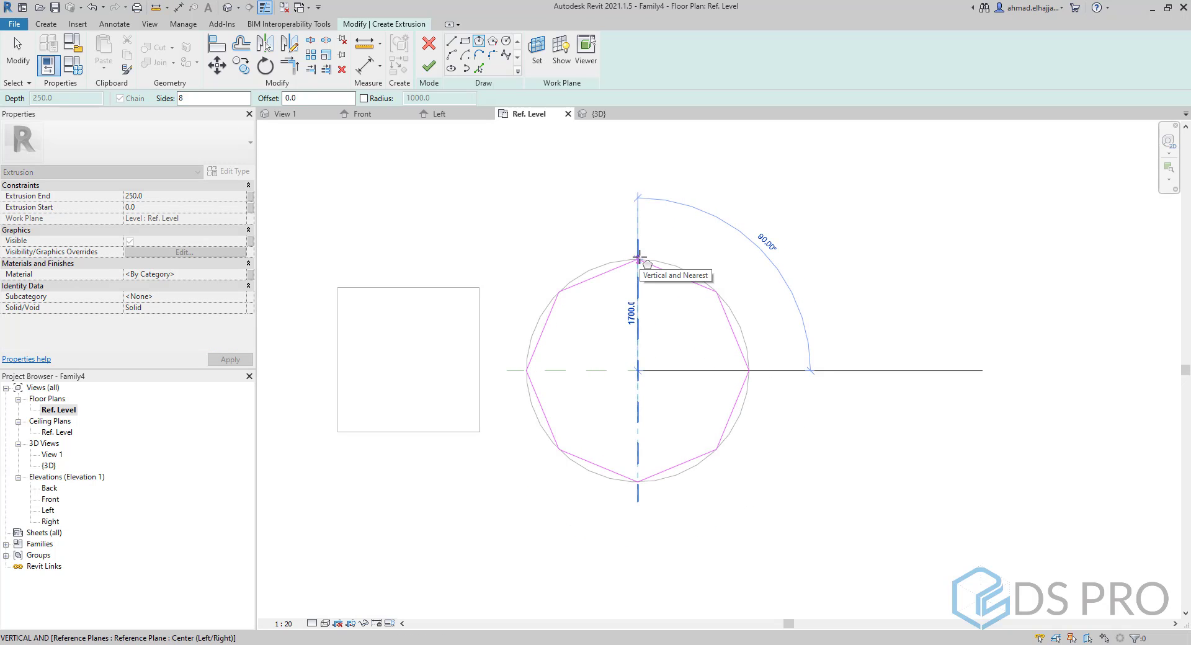
type("1400")
key("Return")
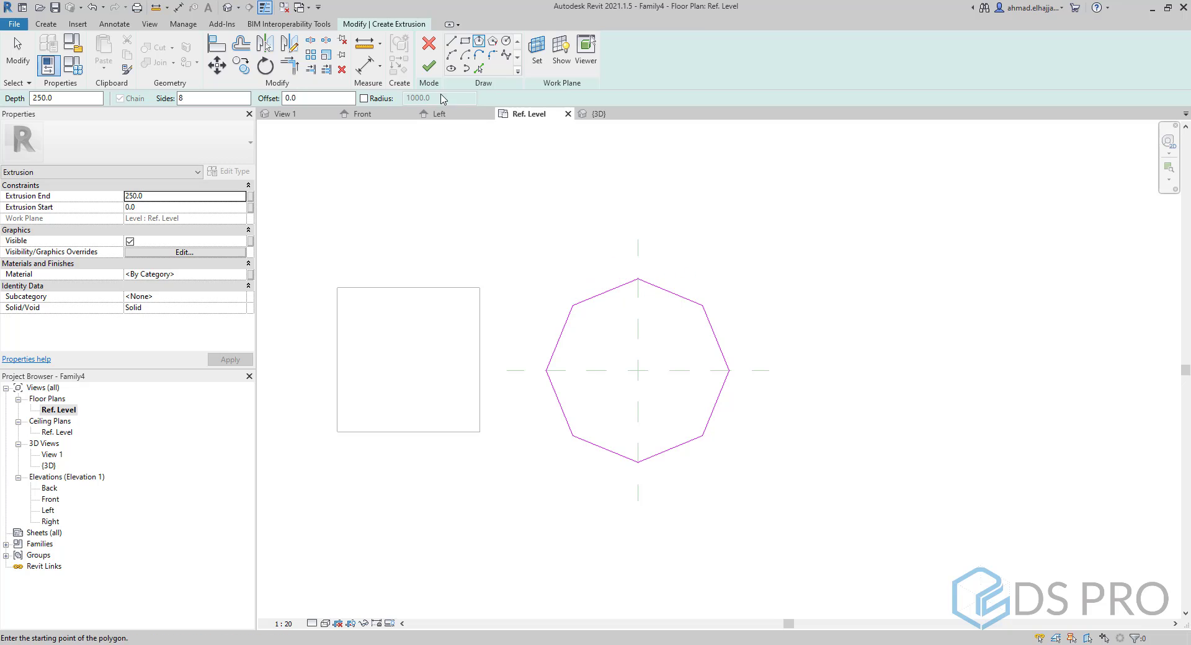
left_click(434, 71)
Stretch the octagonal prism much taller in 3D, then return to the Ref. Level plan.
left_click(228, 7)
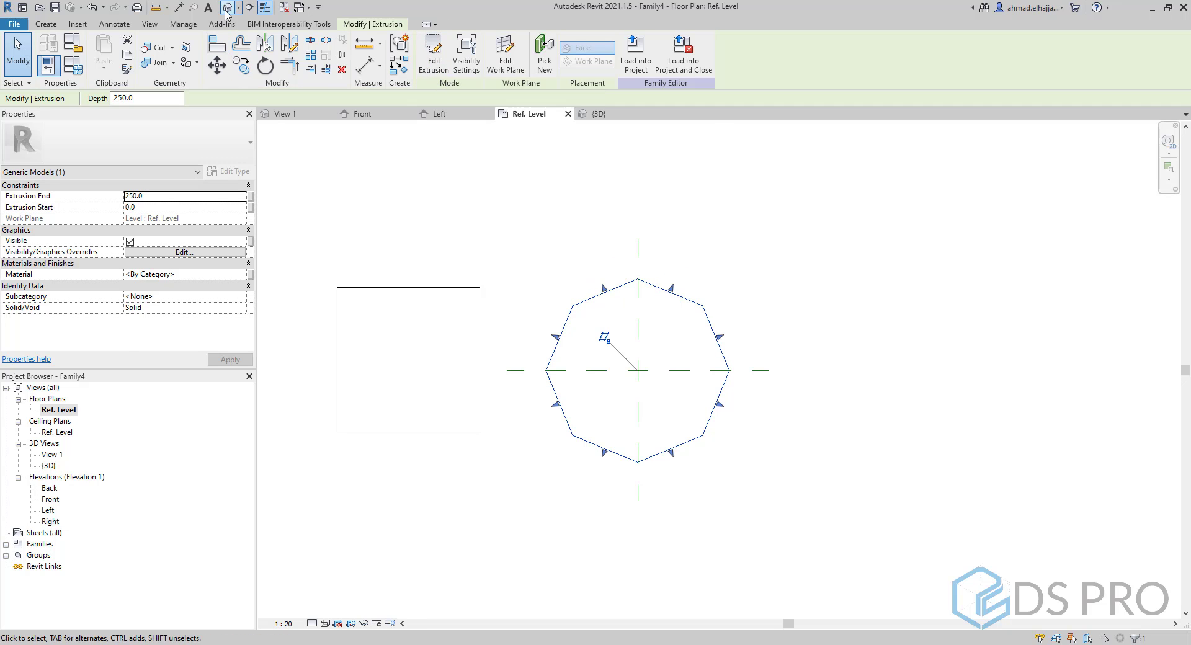
scroll(765, 413, "down", 2)
left_click(838, 513)
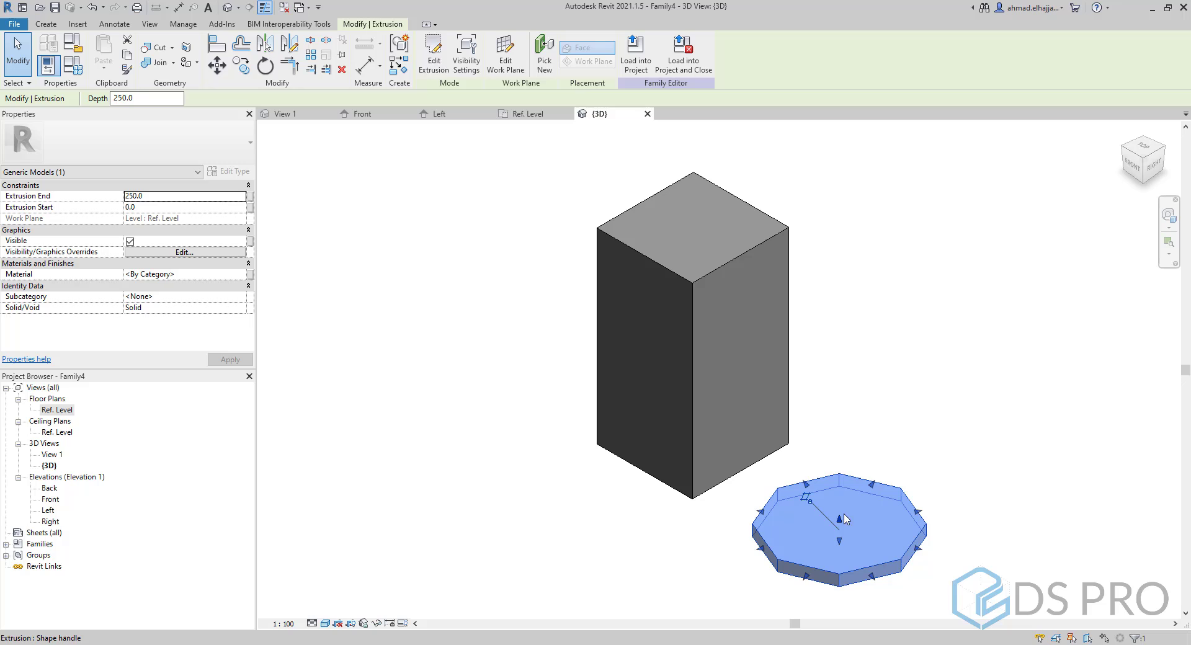
left_click_drag(839, 514, 838, 298)
left_click(1053, 329)
middle_click_drag(717, 483, 868, 397, "shift")
double_click(70, 411)
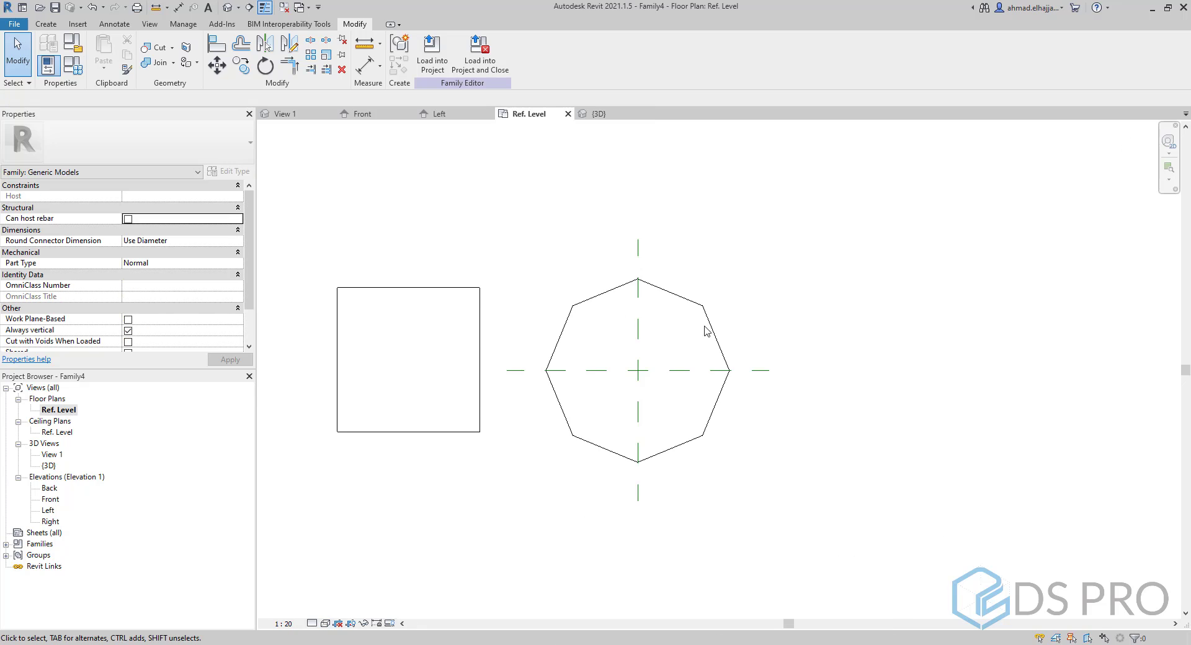
middle_click_drag(704, 326, 626, 328)
Start a solid blend and sketch its octagonal base right of the existing octagon.
left_click(50, 27)
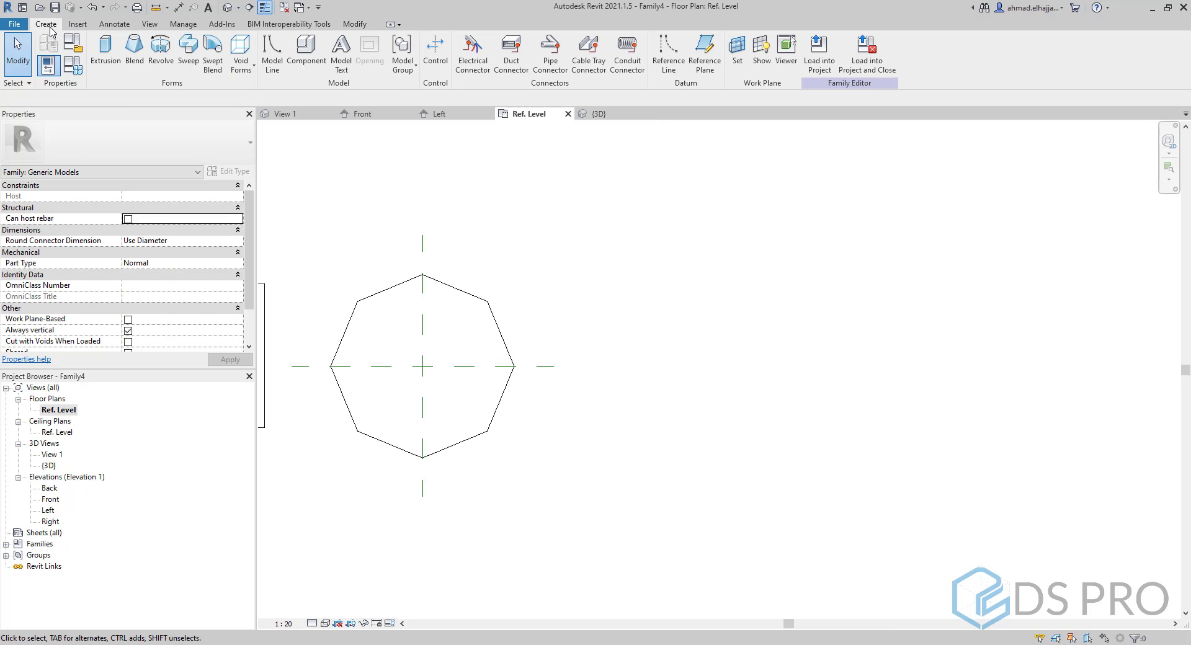
left_click(137, 56)
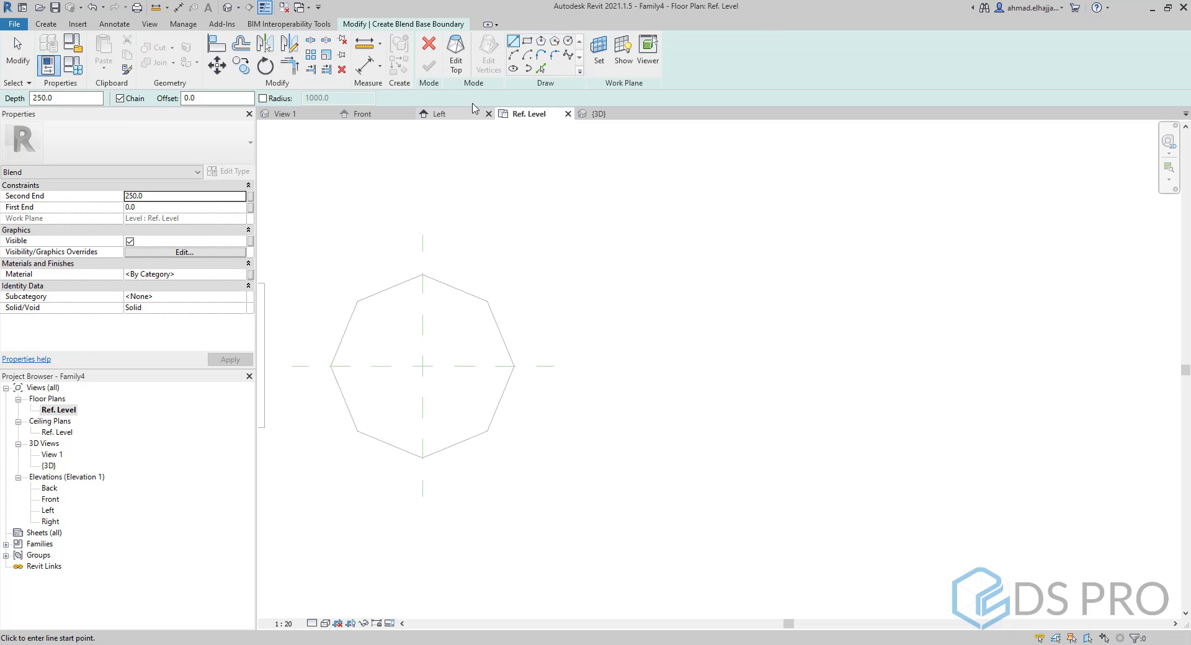
middle_click_drag(850, 420, 695, 361)
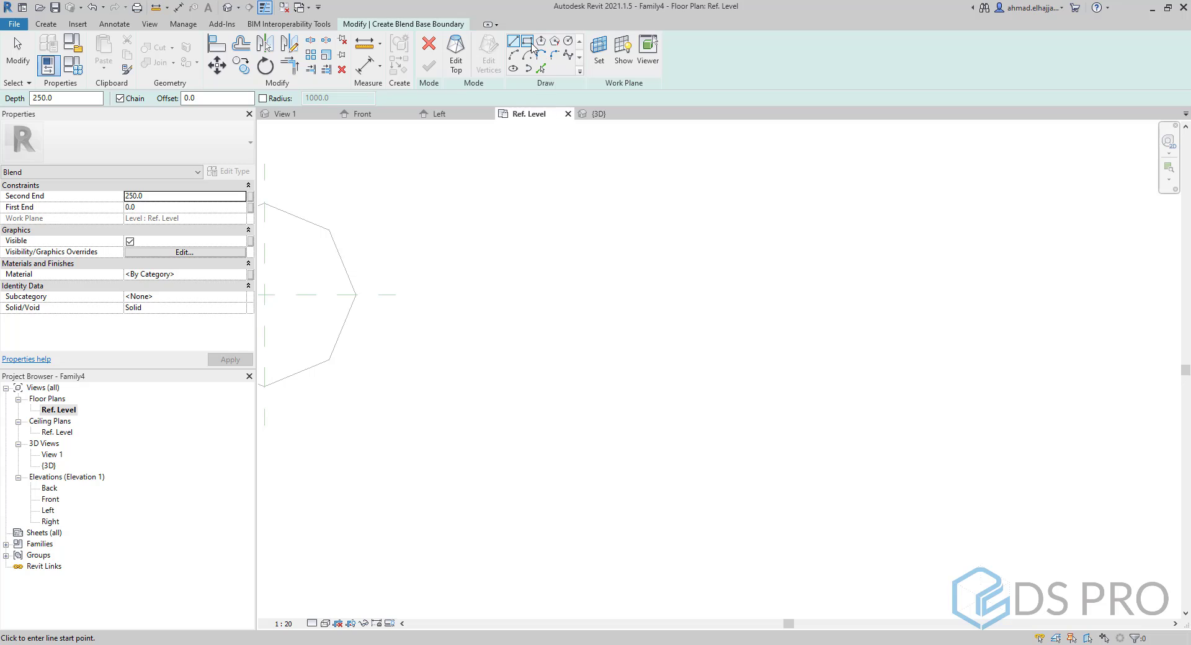
left_click(530, 43)
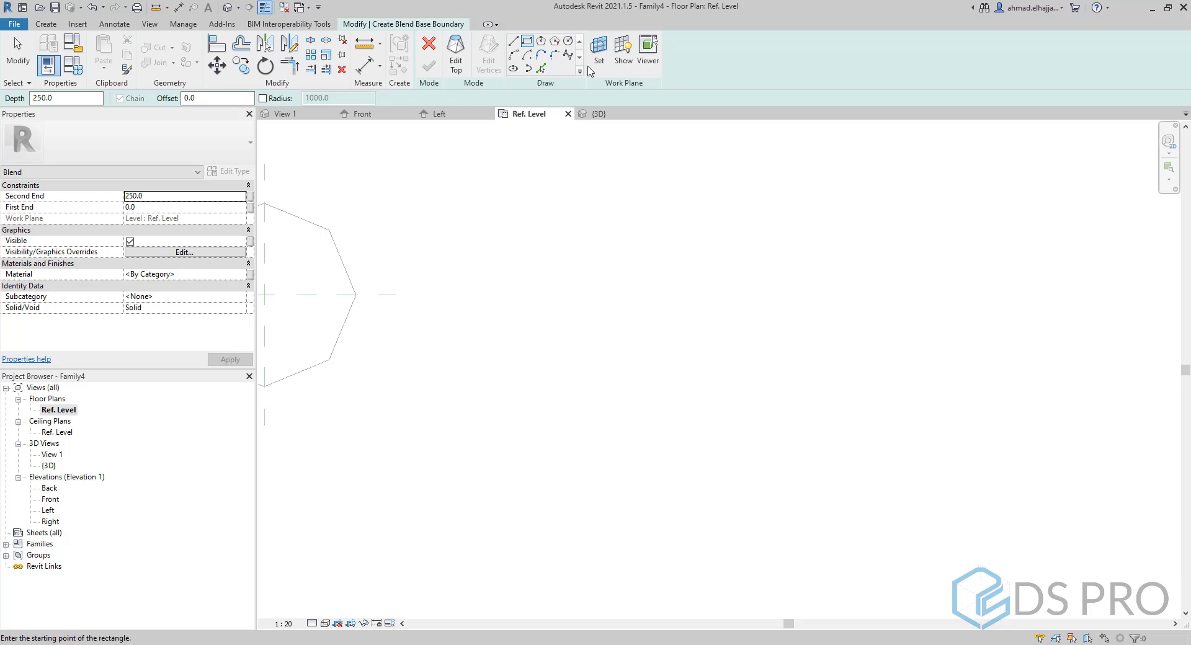
left_click(541, 42)
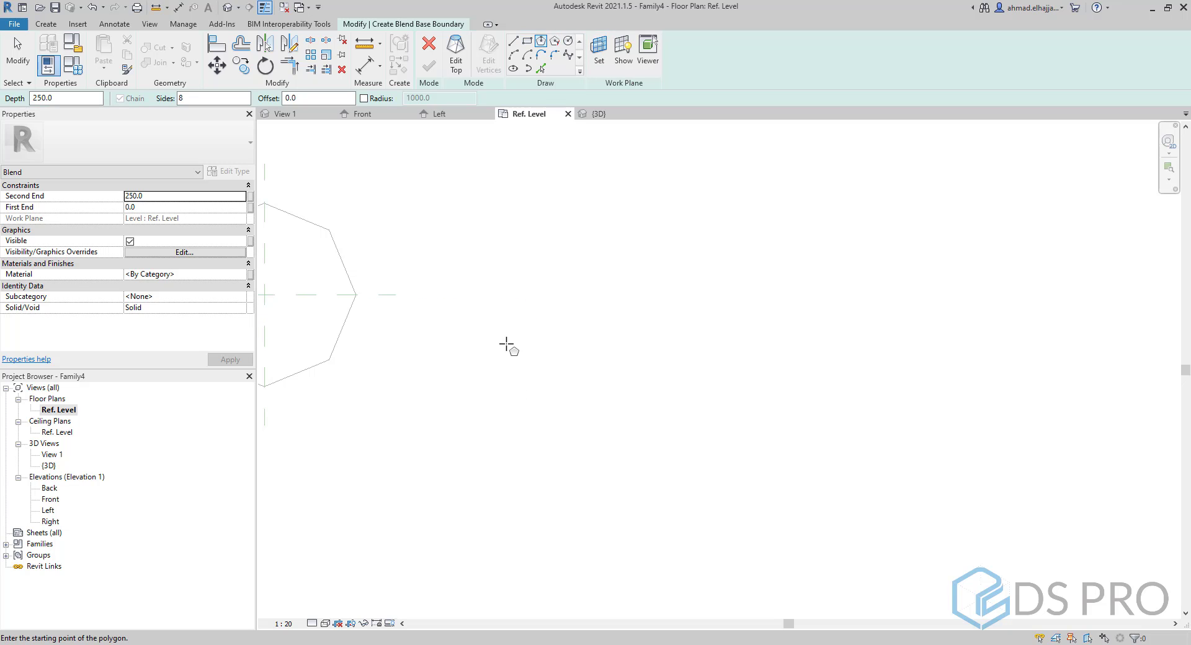
left_click(539, 295)
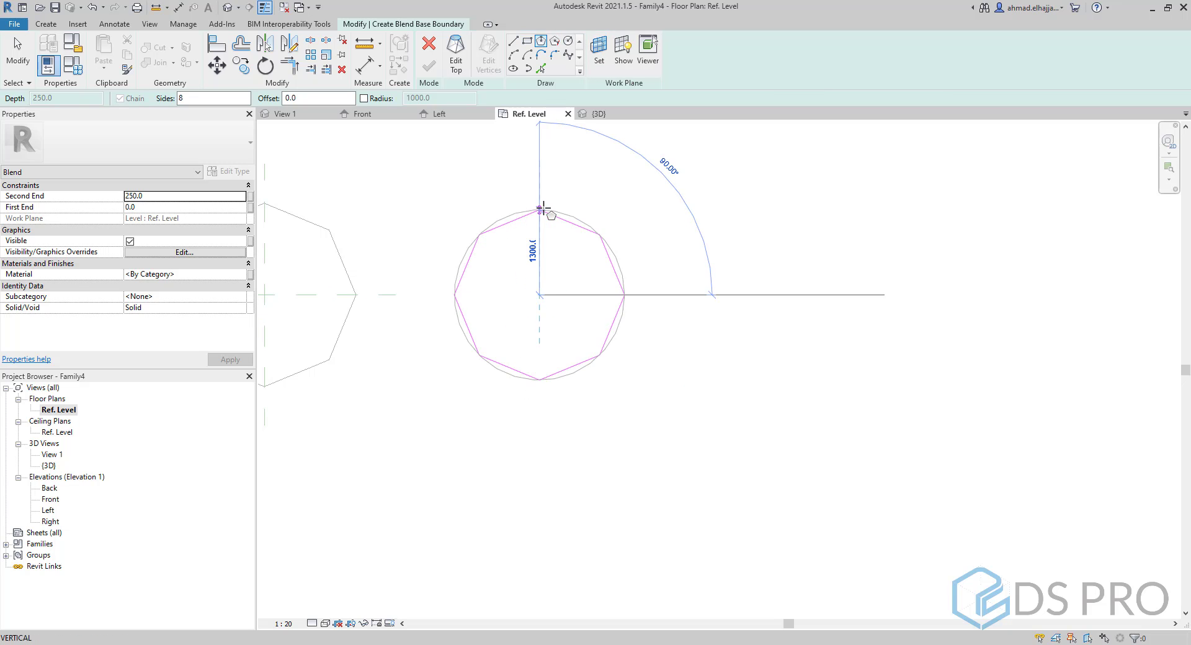
left_click(539, 202)
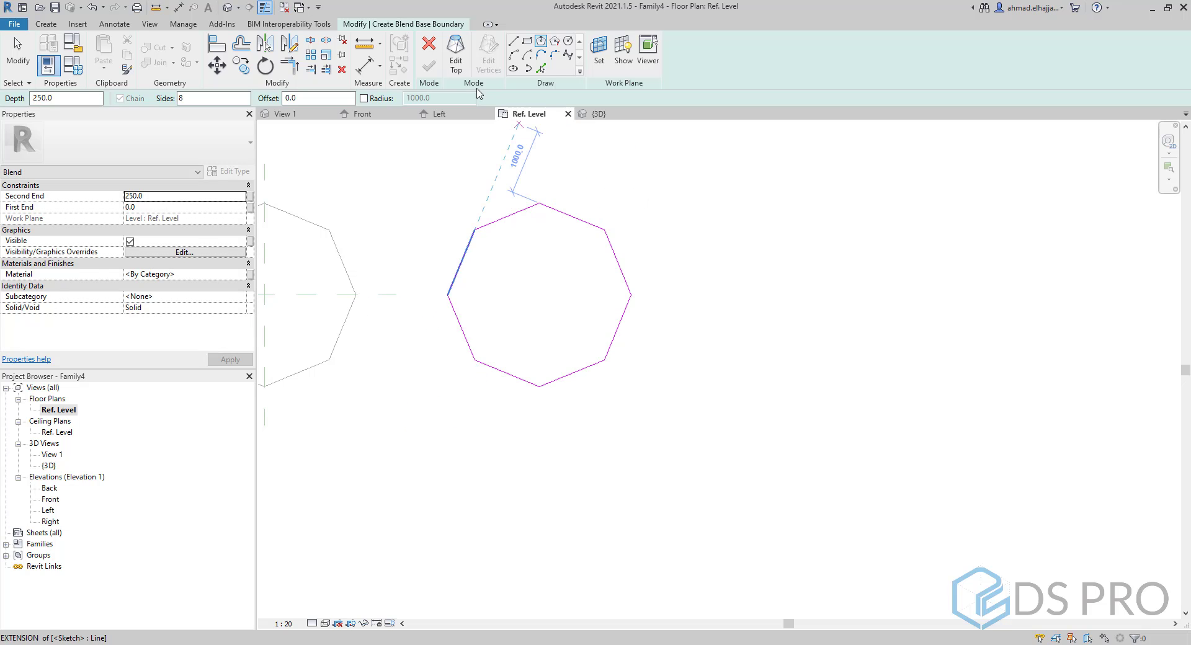
Sketch a smaller octagon as the blend's top, centred on the base.
left_click(458, 62)
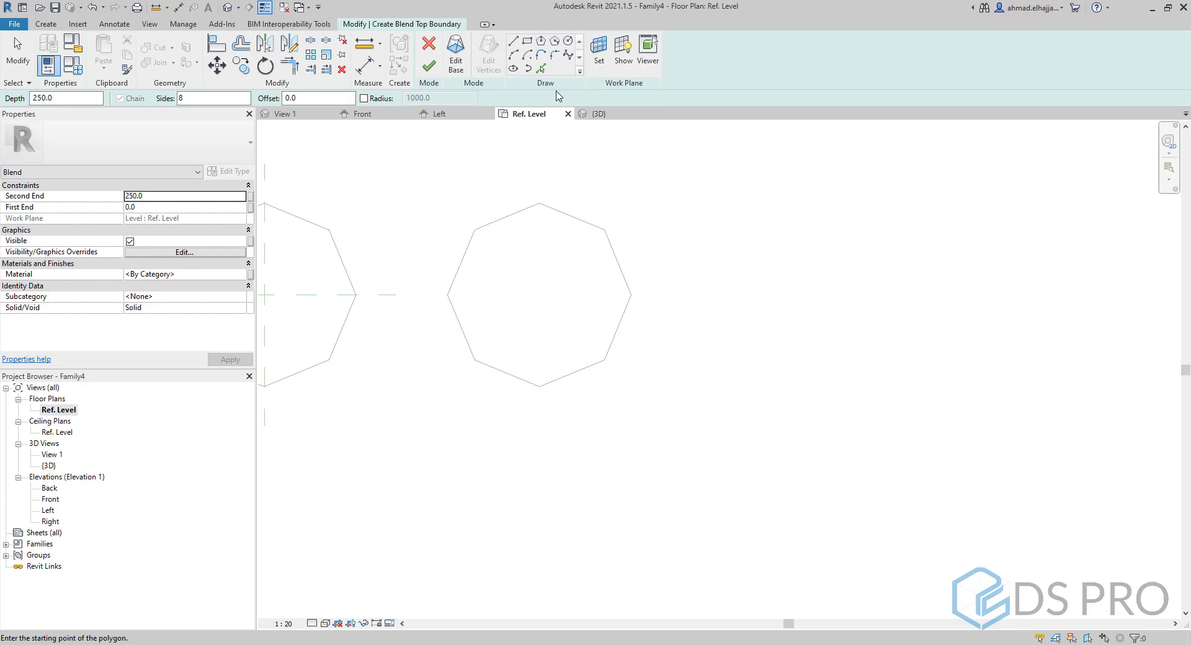
left_click(540, 42)
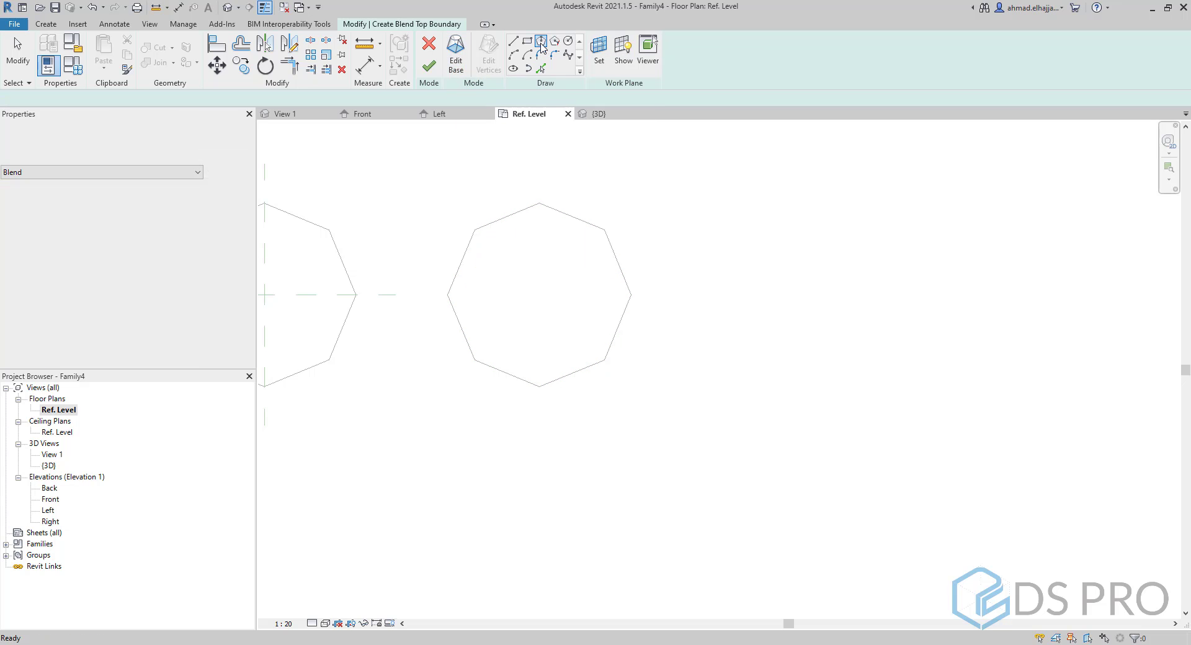
left_click(538, 295)
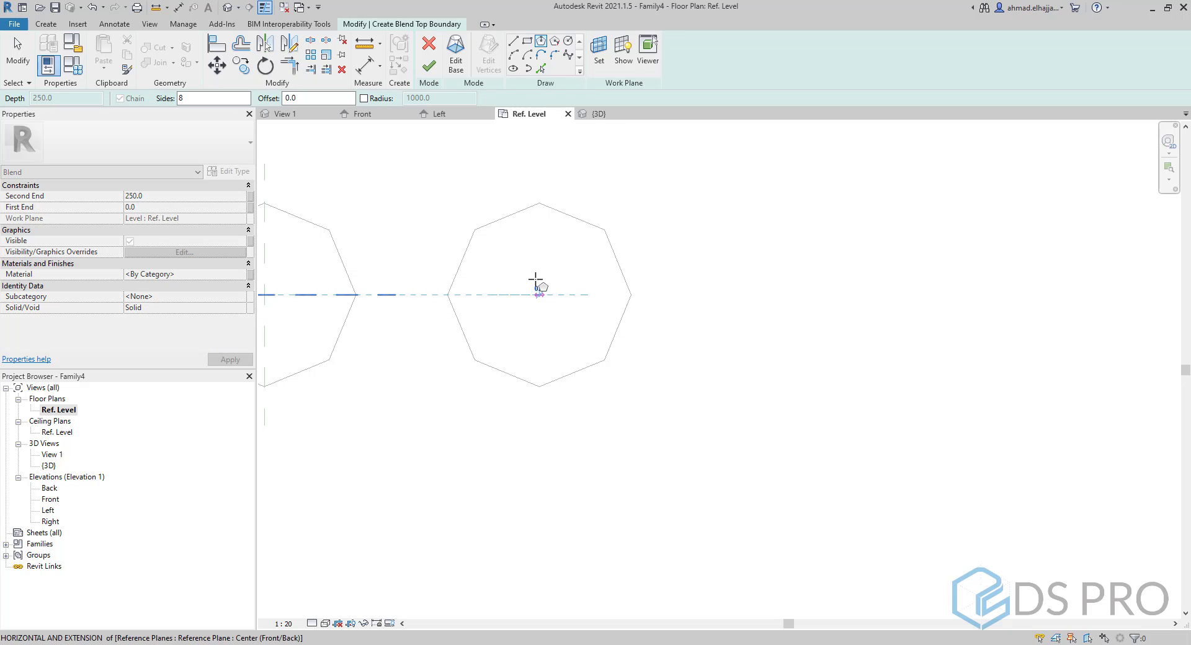
left_click(507, 216)
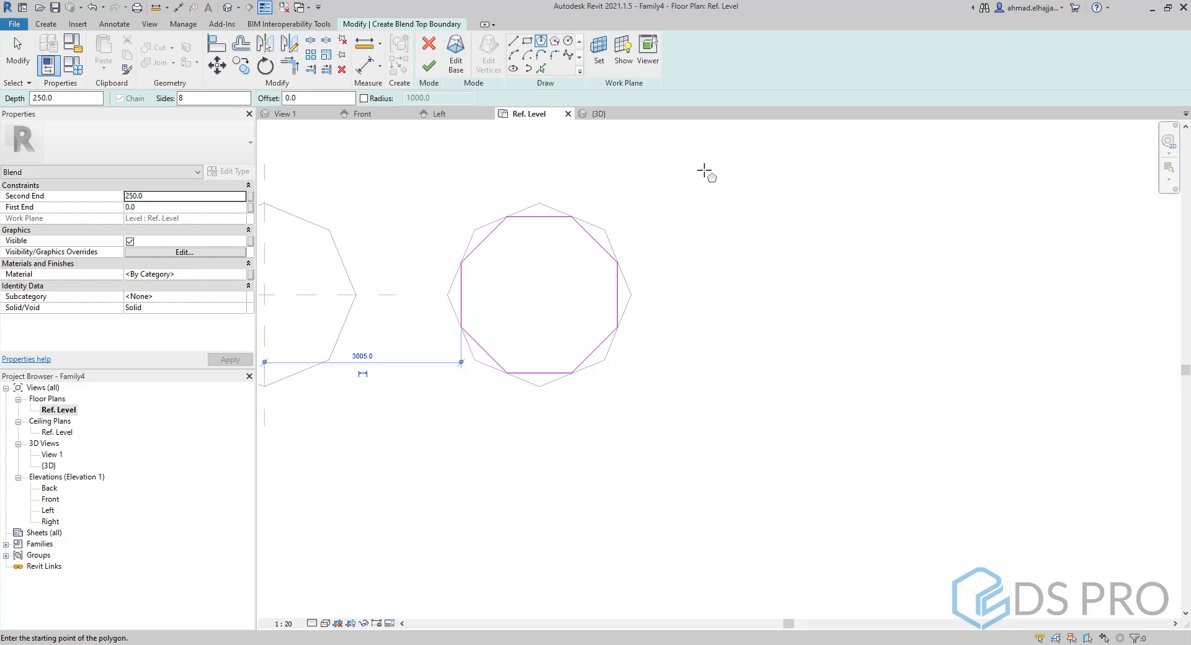
key("Escape")
key("Escape")
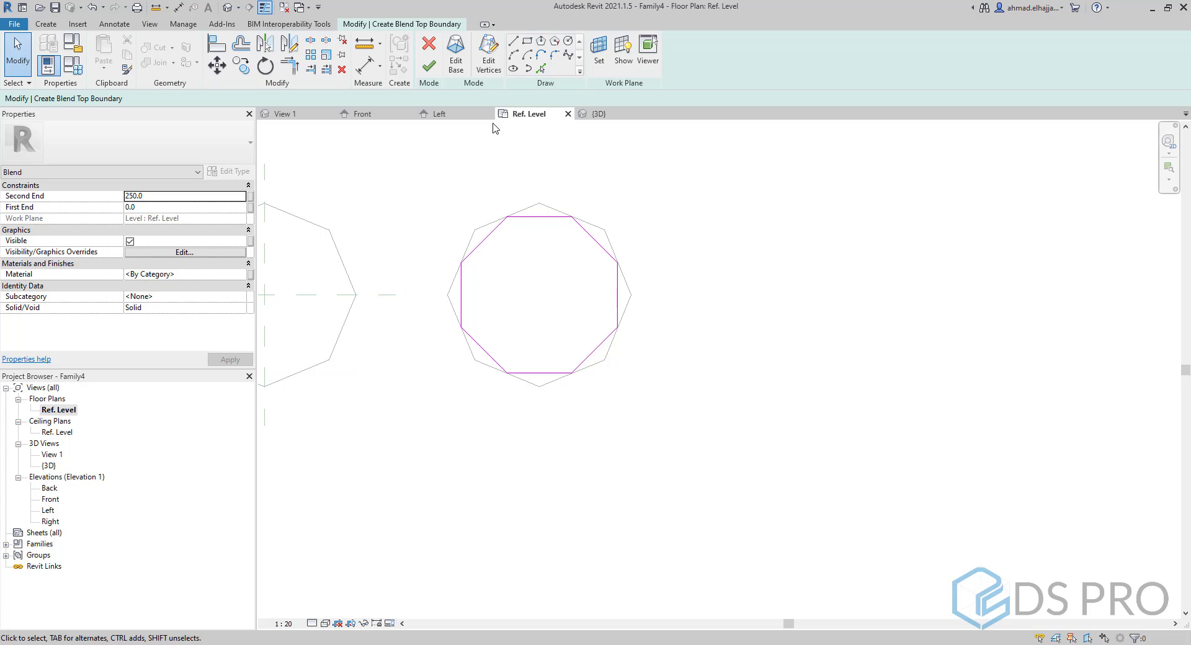
Finish the octagonal blend and raise its top to a Second End of 4683.0 in 3D.
left_click(433, 72)
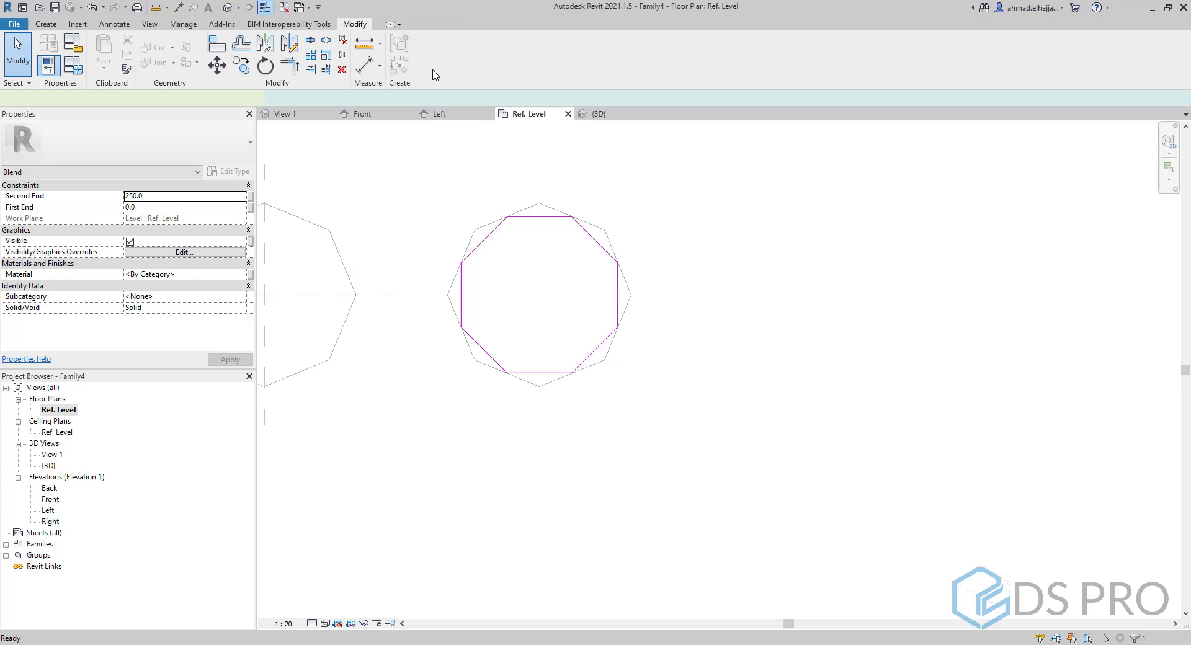
left_click(228, 9)
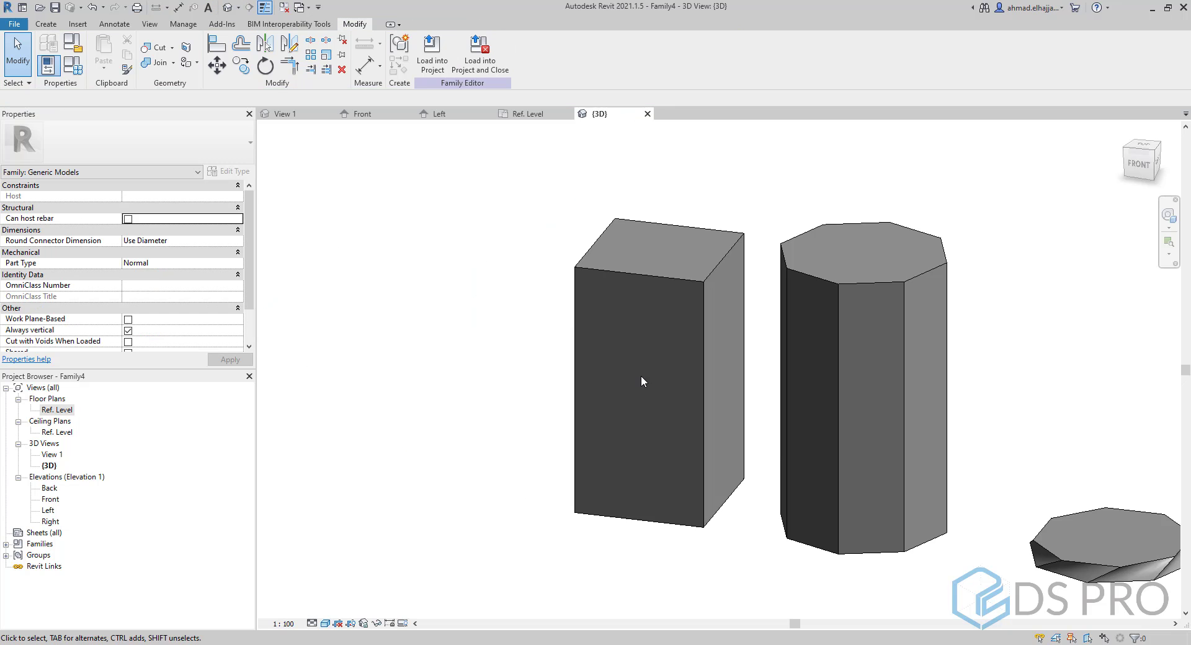
middle_click_drag(984, 482, 718, 420)
scroll(718, 419, "up", 1)
left_click(734, 399)
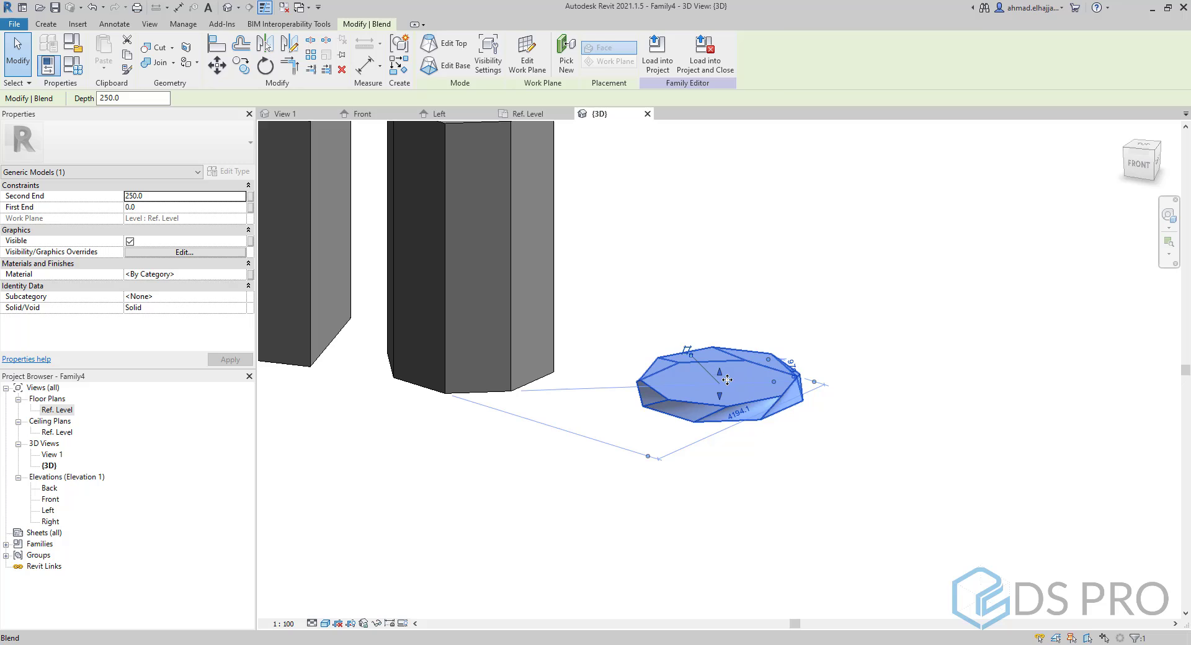
left_click_drag(723, 379, 710, 176)
middle_click_drag(710, 176, 707, 340)
left_click_drag(700, 322, 698, 270)
middle_click_drag(697, 270, 570, 370, "shift")
key("Escape")
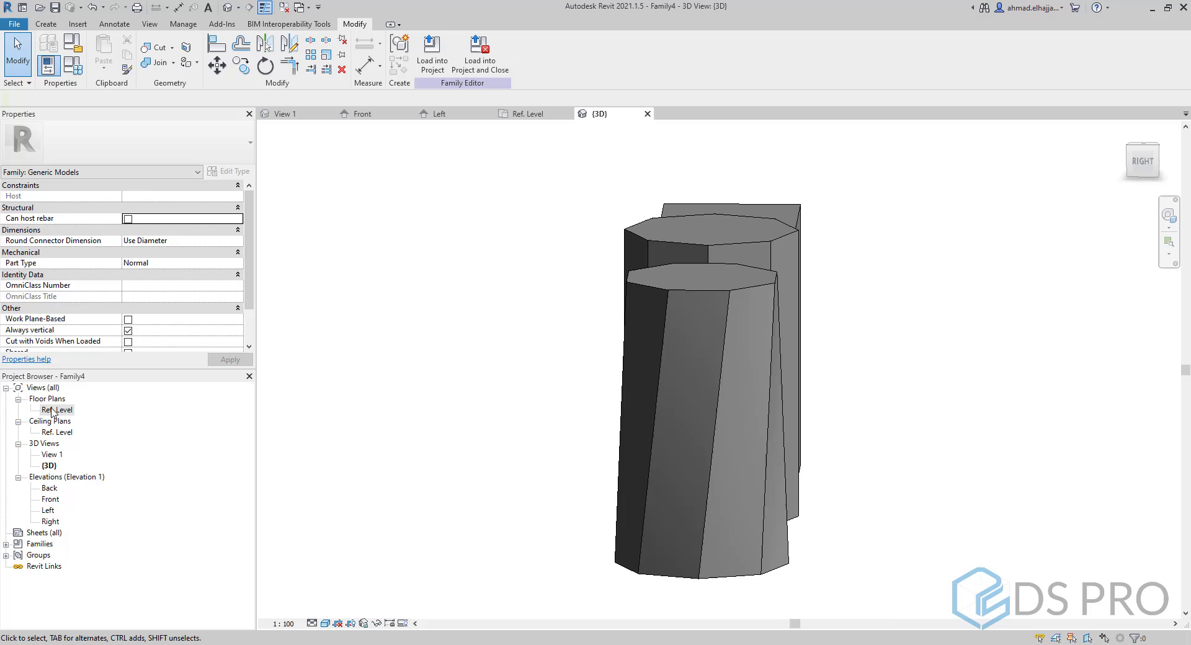
Start a solid revolve in the Ref. Level plan and sketch a square profile.
double_click(56, 410)
middle_click_drag(893, 354, 639, 403)
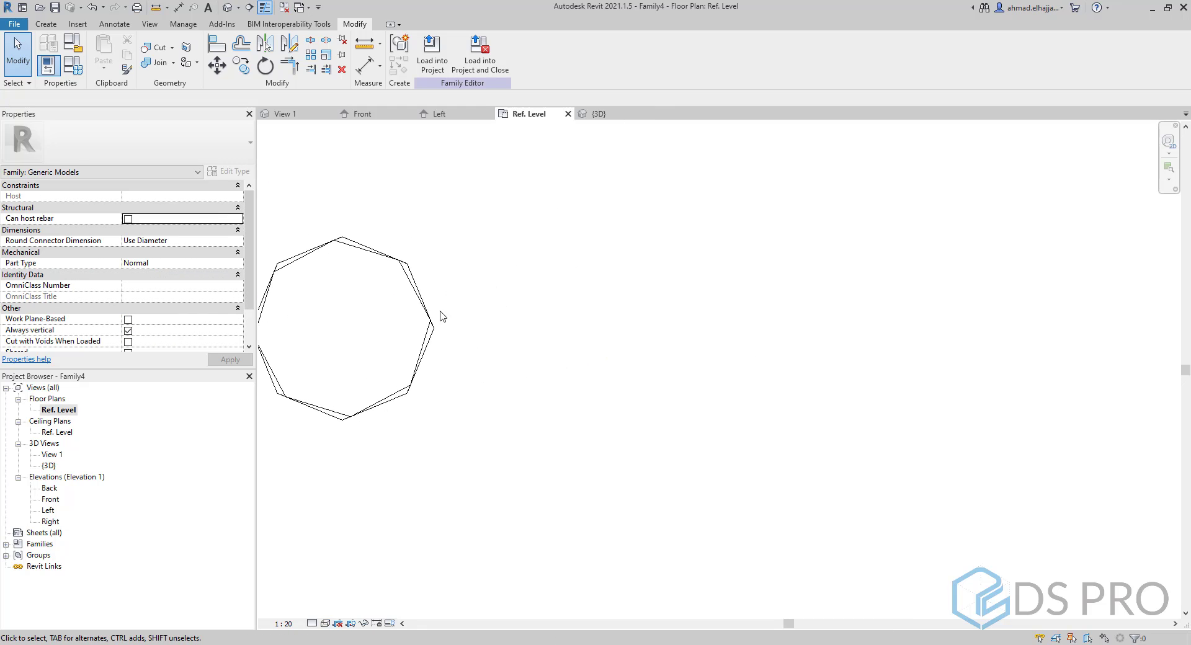
left_click(50, 25)
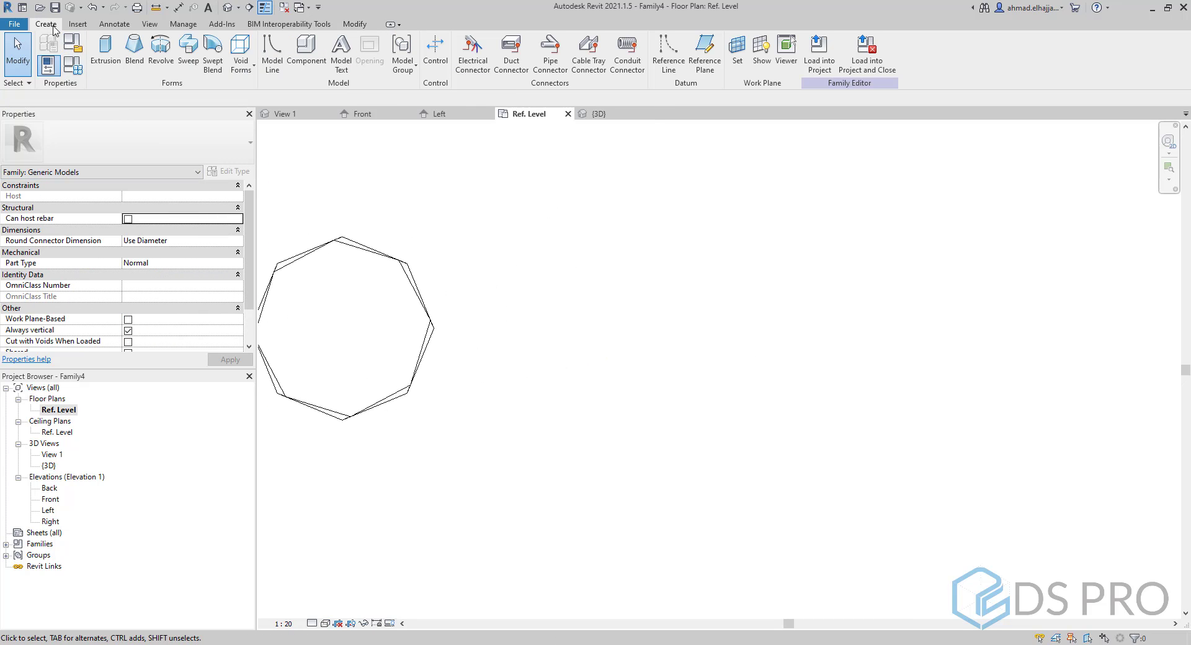
left_click(162, 62)
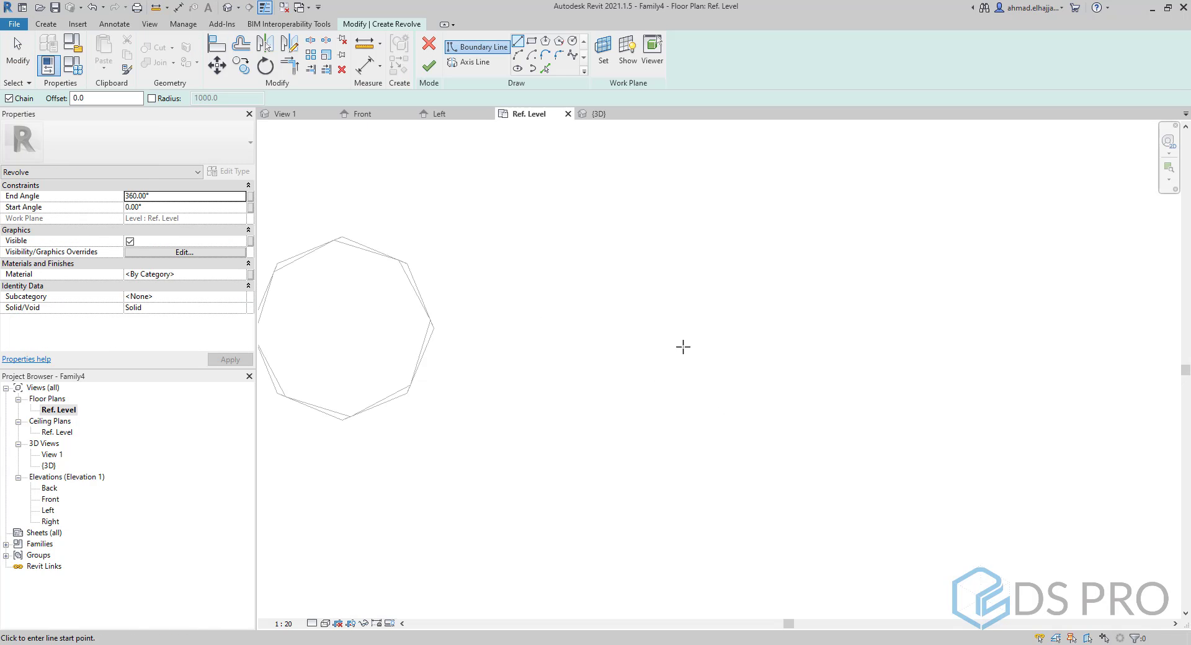
middle_click_drag(682, 346, 585, 342)
scroll(584, 342, "down", 2)
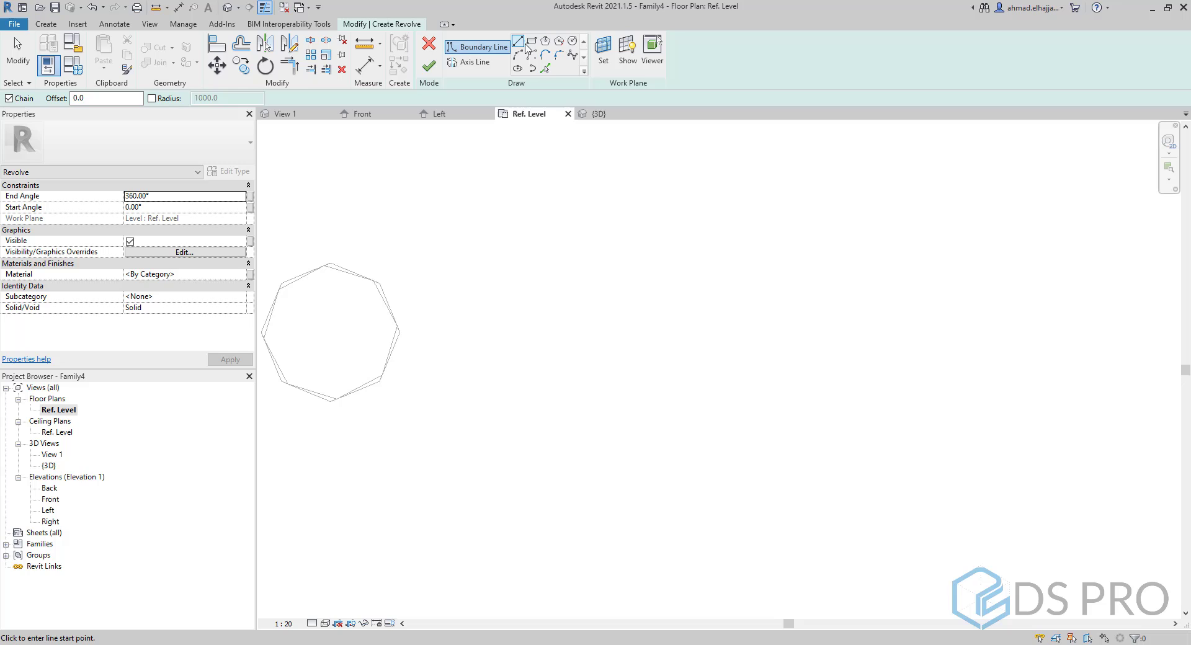
left_click(531, 40)
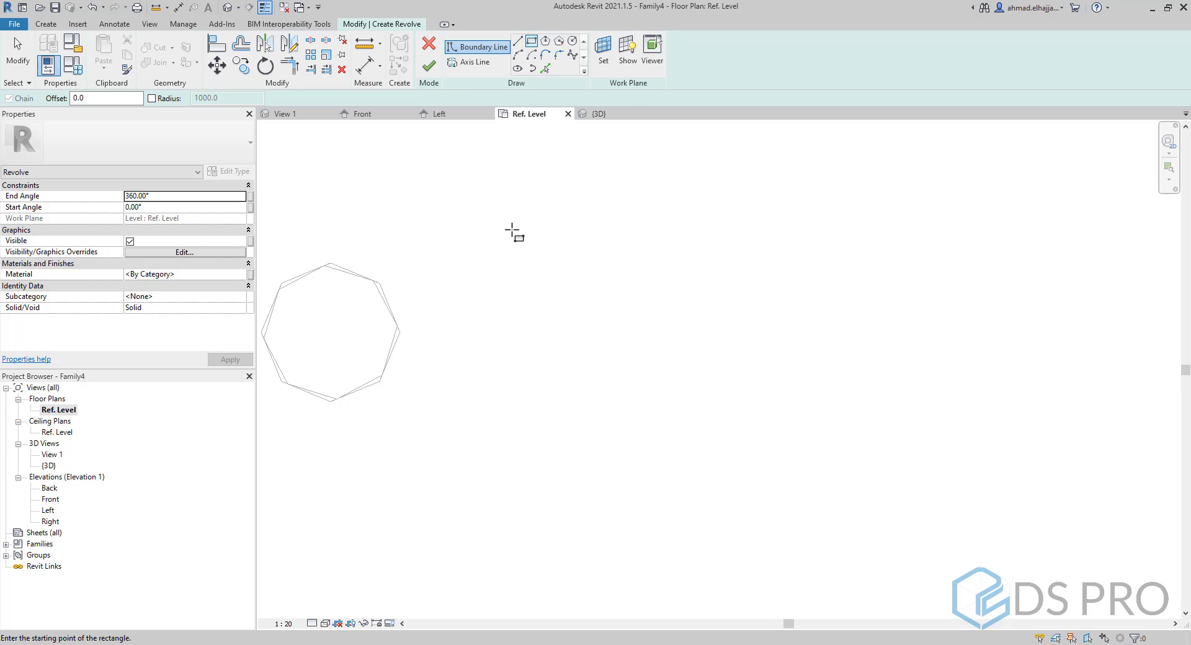
left_click(497, 304)
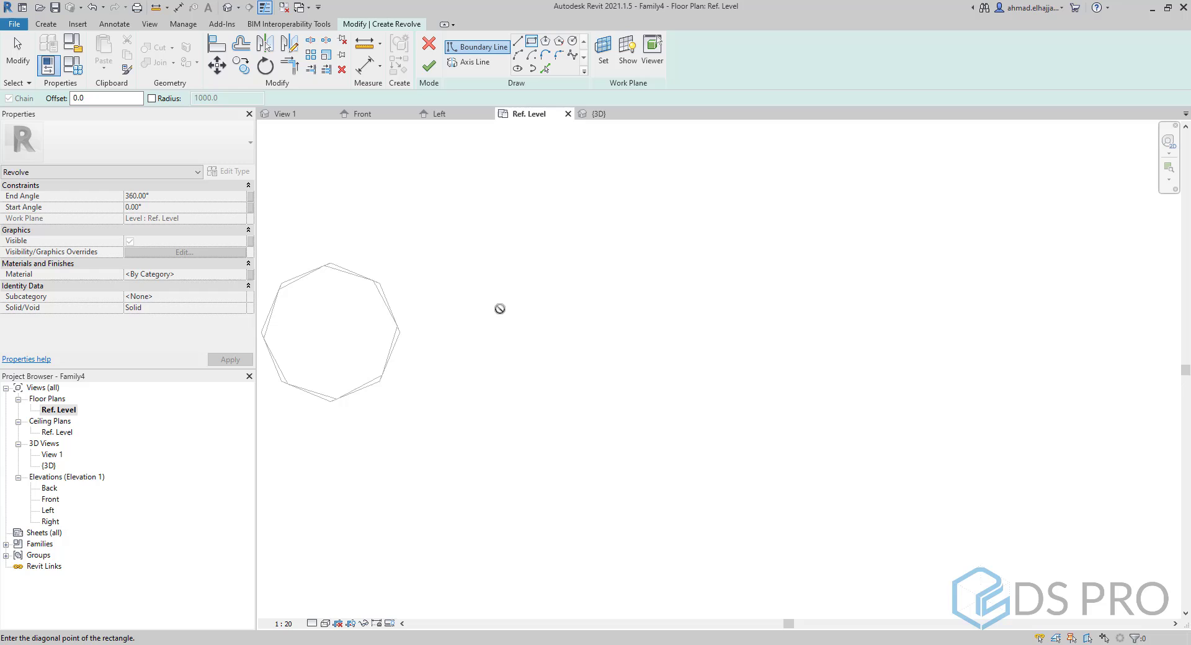
left_click(562, 368)
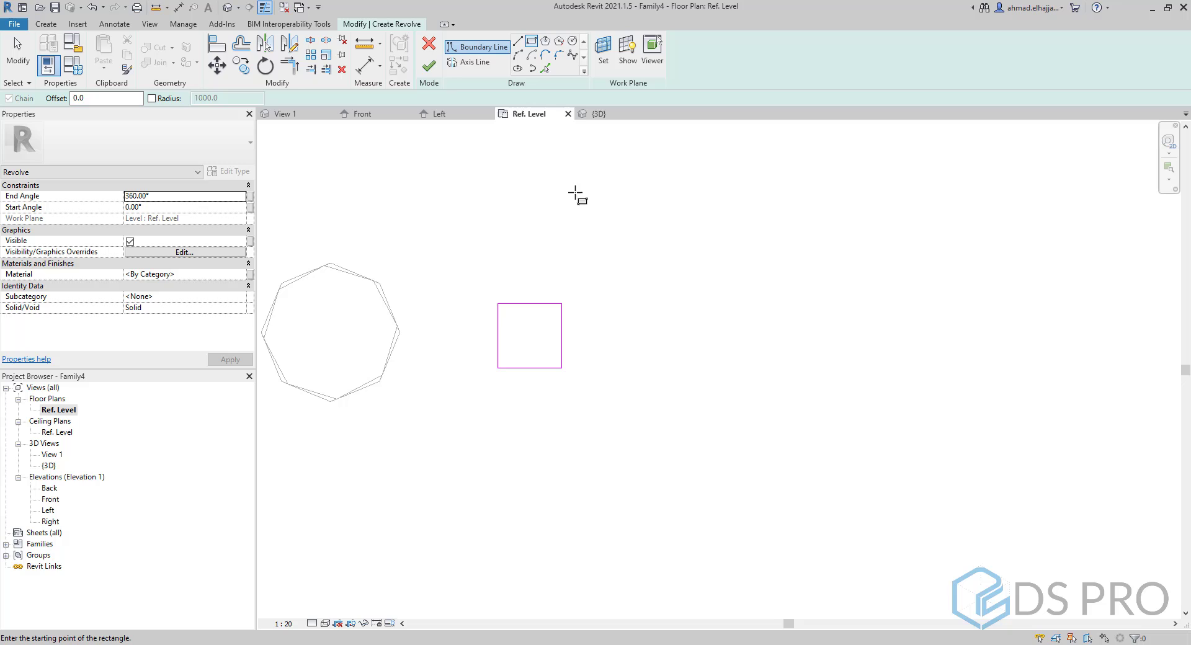
Draw a vertical revolve axis right of the square and finish the ring.
left_click(455, 62)
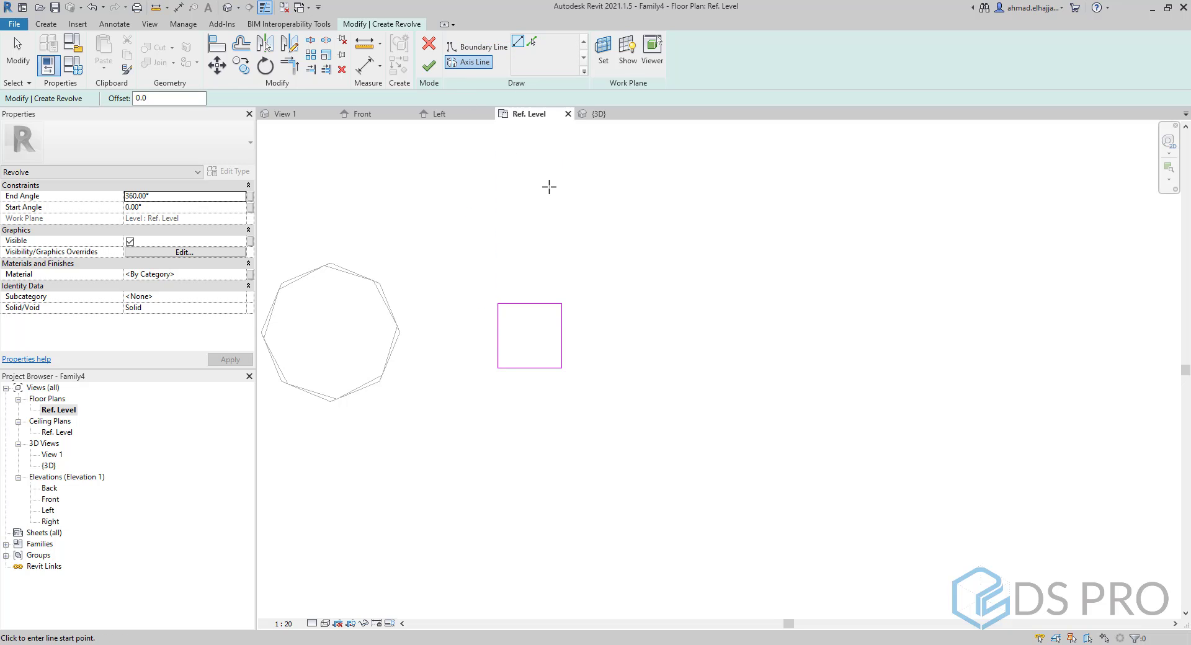
left_click(653, 424)
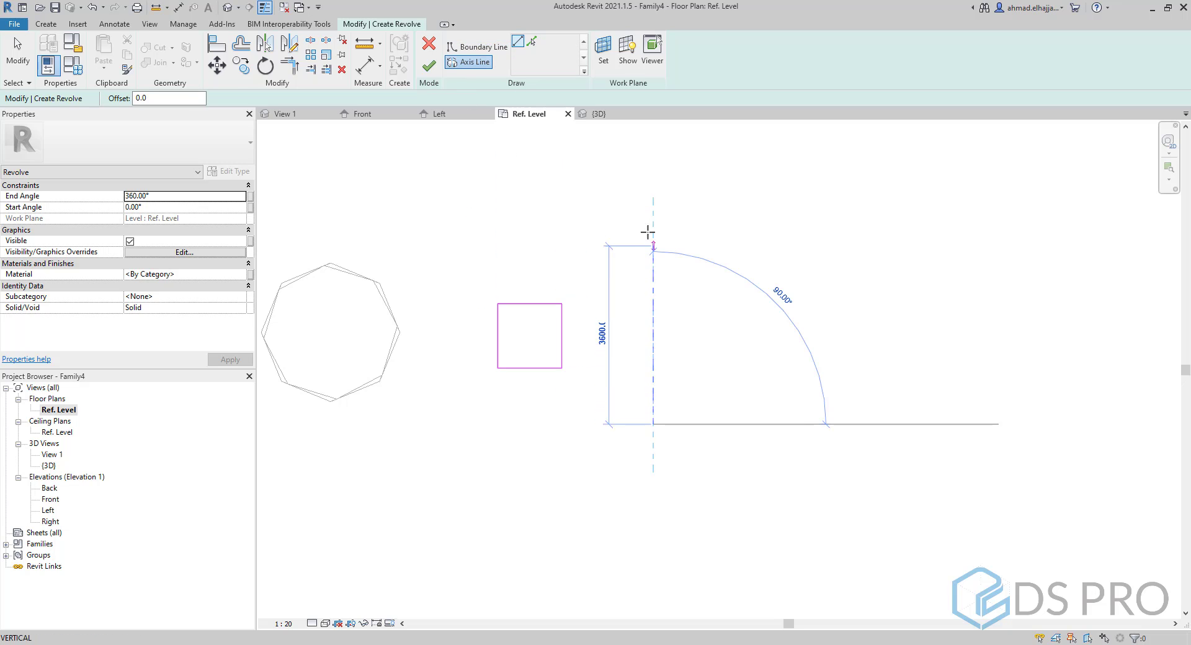
left_click(653, 201)
key("Escape")
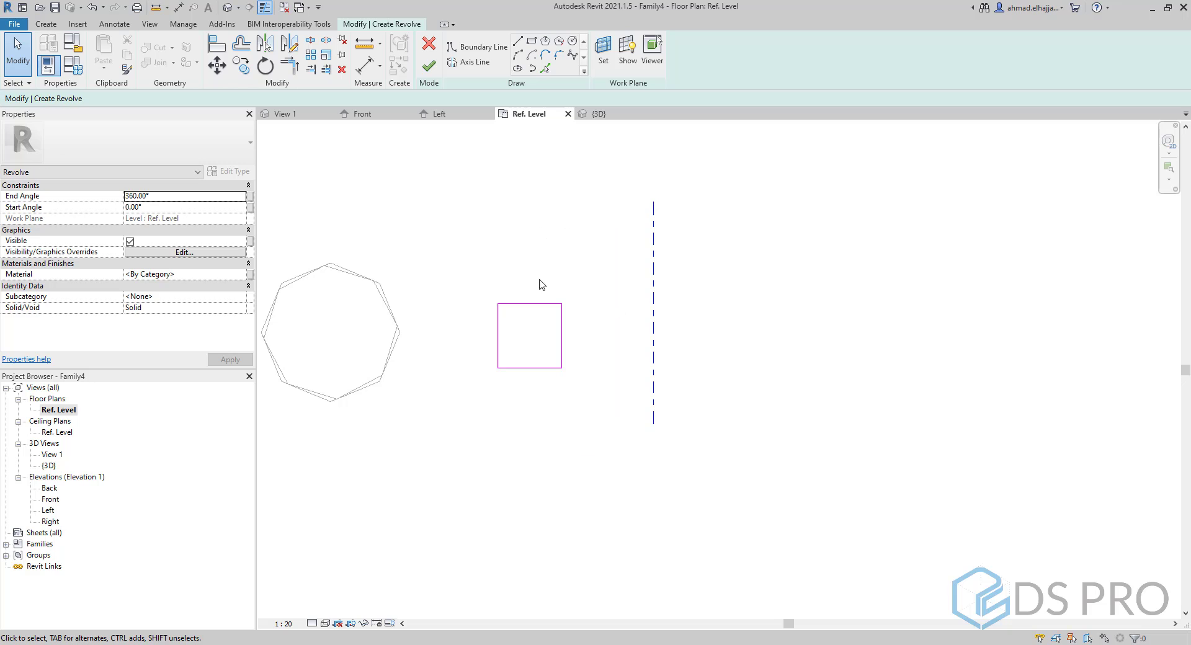
left_click(427, 71)
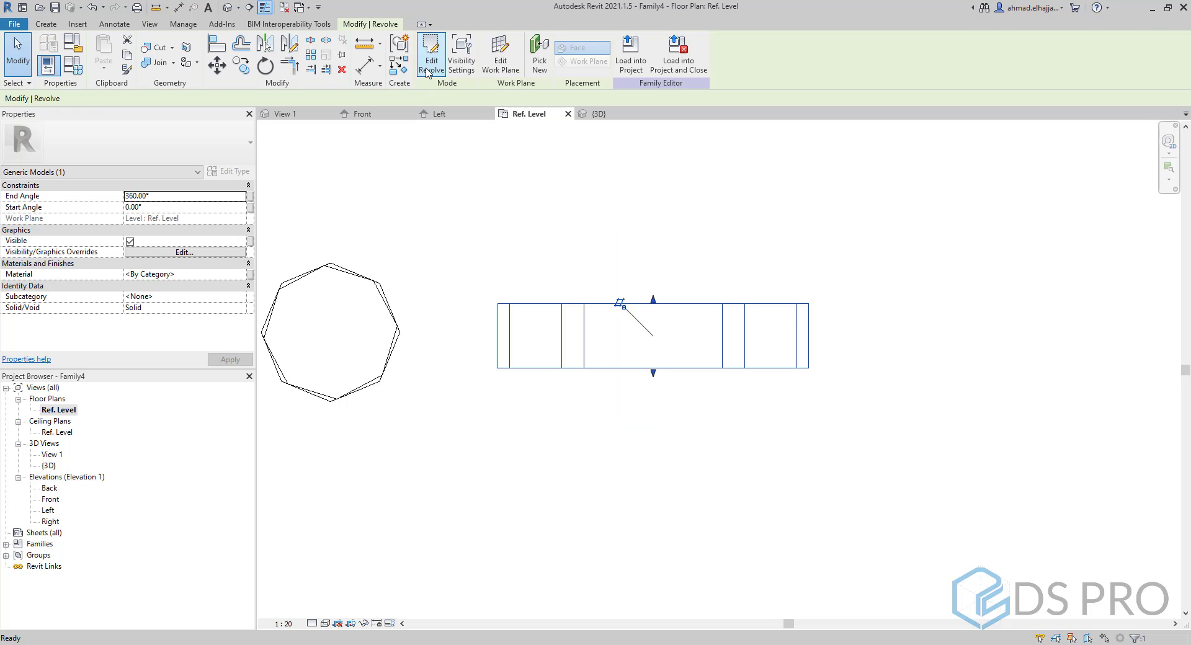
Check the ring in 3D, stretch it into a longer tube, and return to Ref. Level.
left_click(228, 8)
left_click(696, 520)
middle_click_drag(697, 519, 691, 287, "shift")
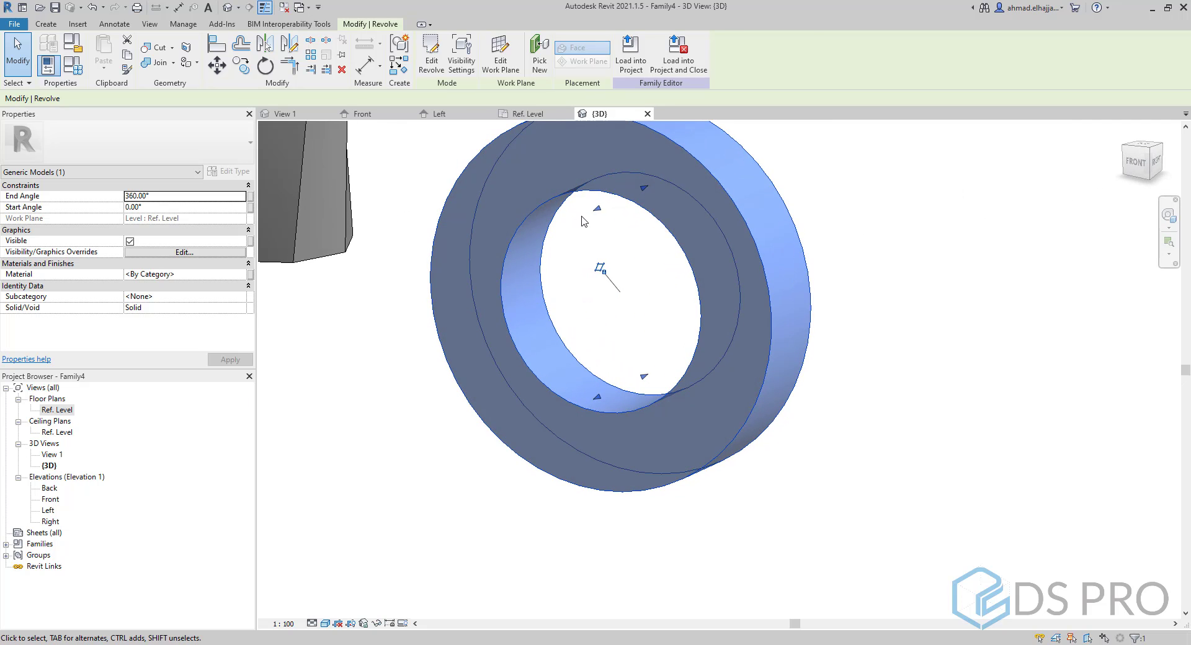
mouse_move(597, 208)
left_mouse_down()
mouse_move(545, 276)
mouse_move(433, 259)
mouse_move(563, 234)
mouse_move(580, 217)
left_mouse_up()
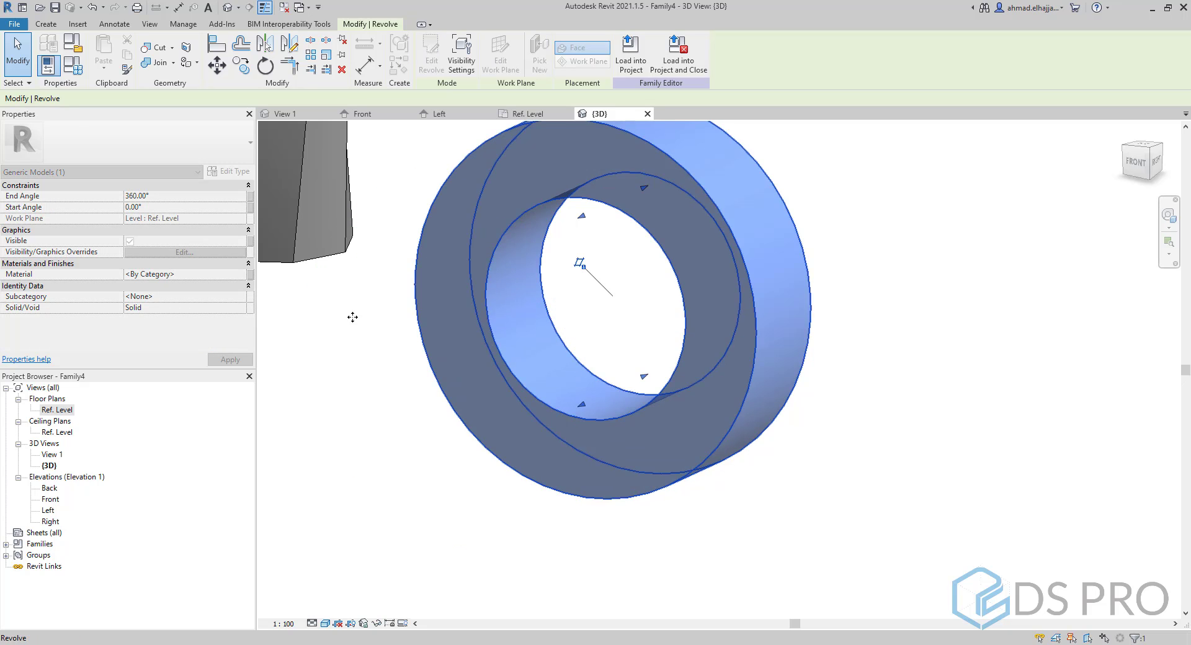
double_click(57, 409)
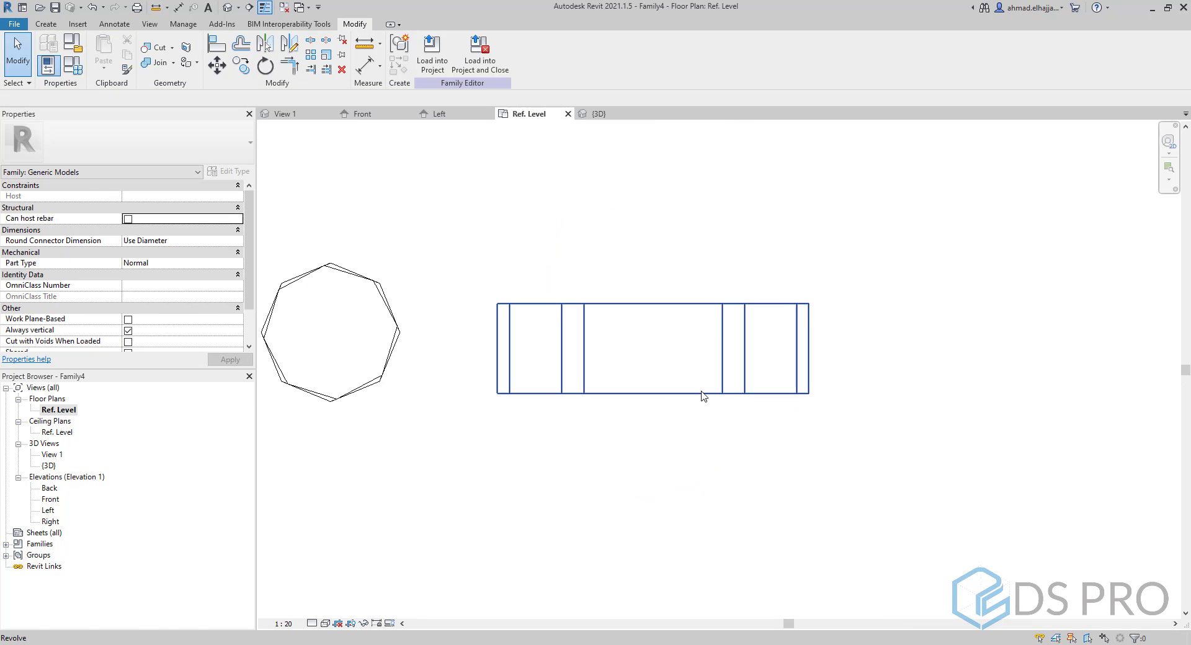
middle_click_drag(888, 379, 781, 378)
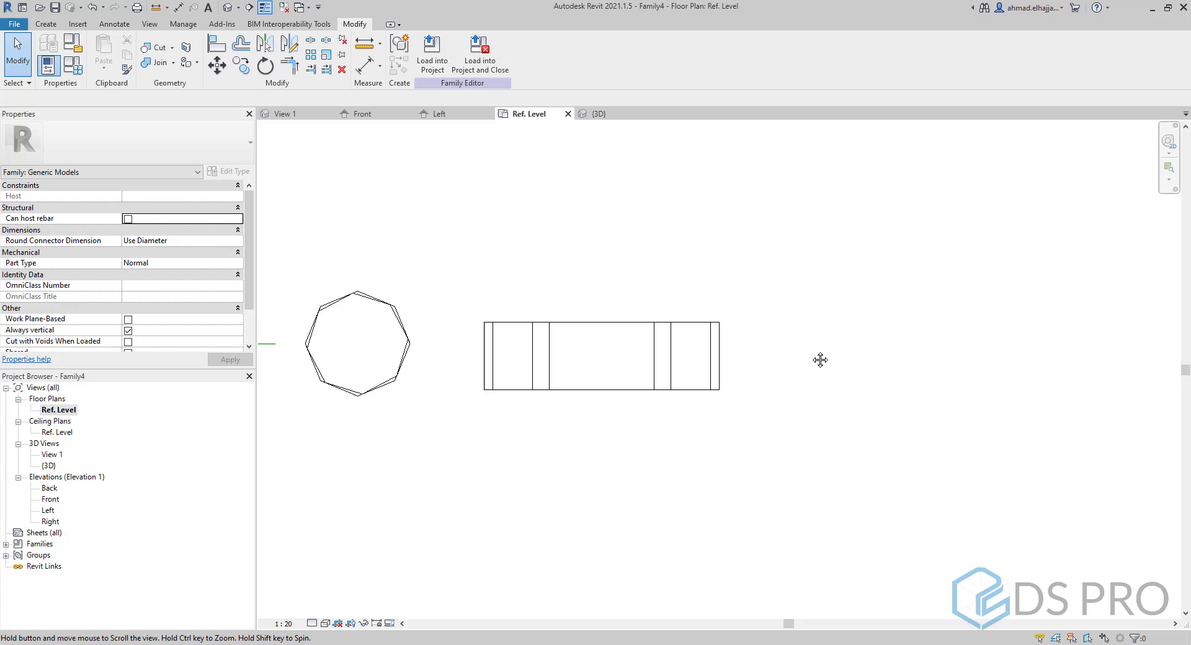
Start a new revolve with a circular profile of radius 1000 in empty space.
left_click(46, 24)
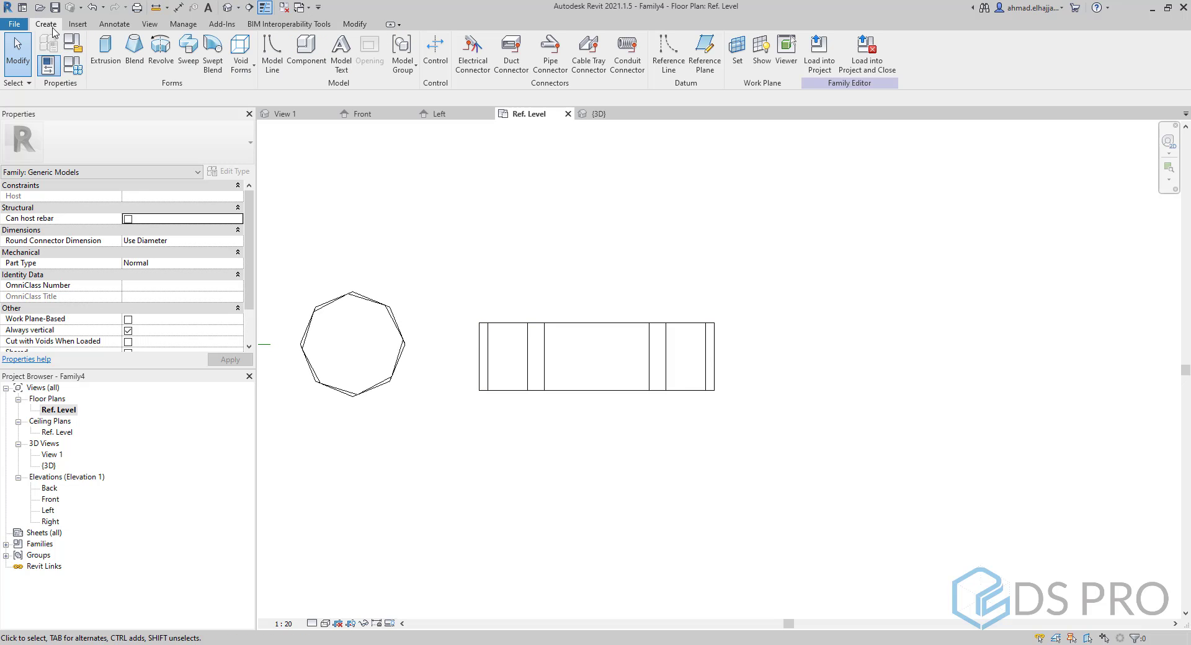
left_click(161, 50)
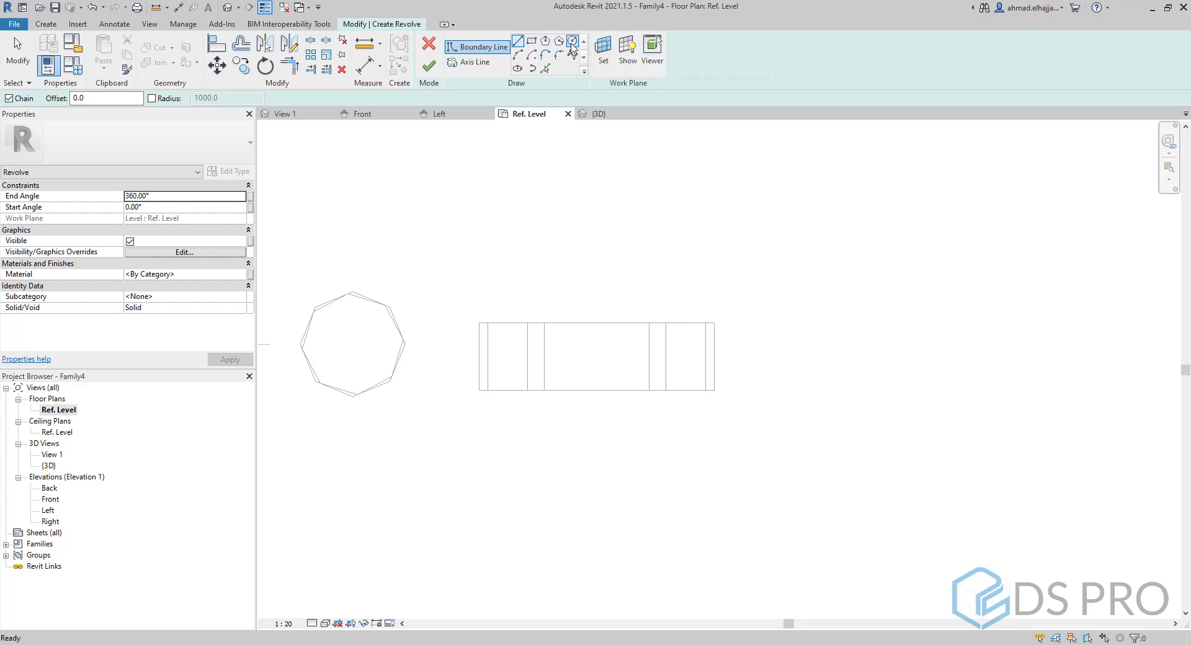
left_click(571, 42)
middle_click_drag(868, 395, 625, 351)
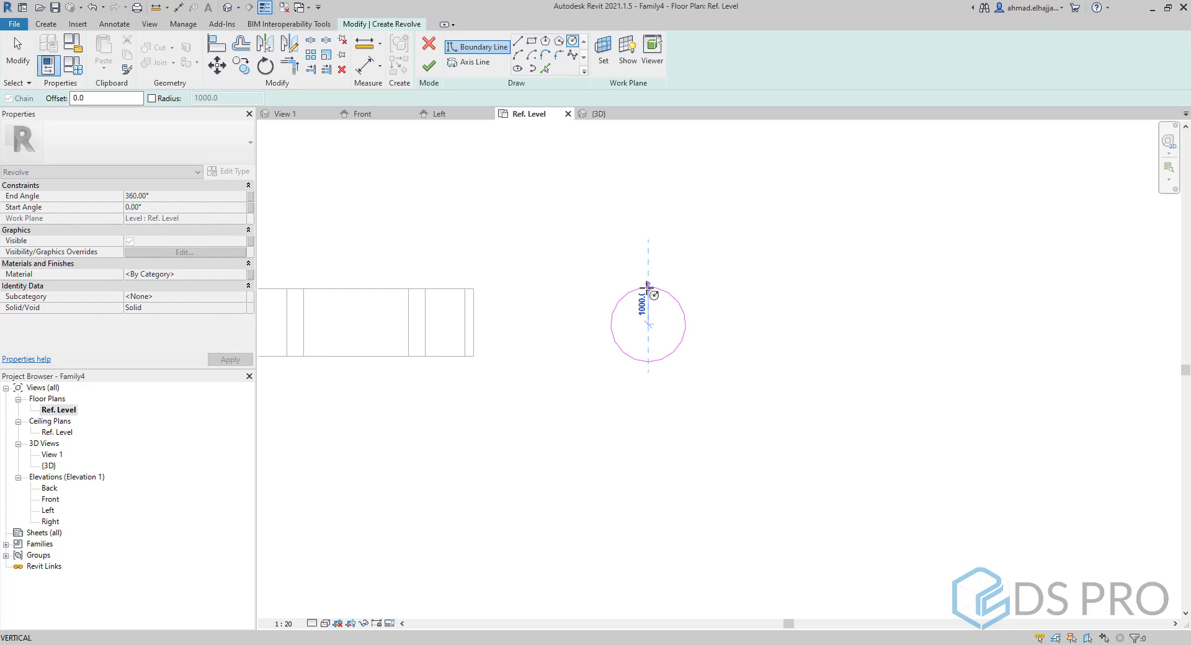
left_click(648, 287)
Draw a vertical axis right of the circle and finish the torus.
left_click(471, 63)
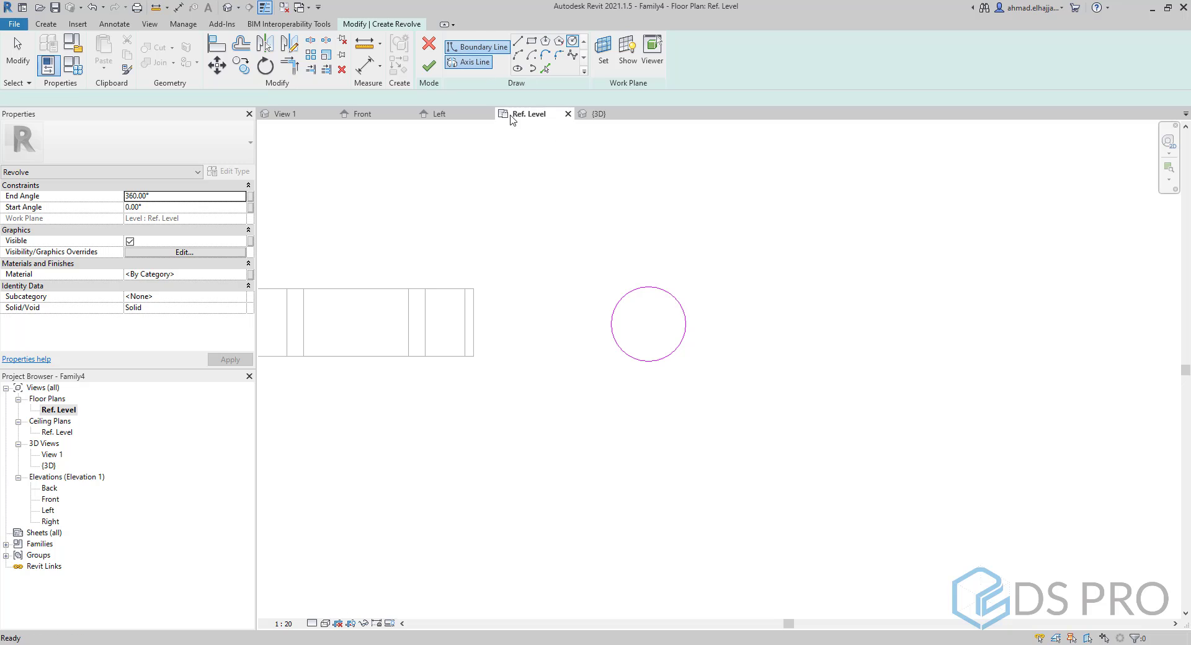
left_click(808, 432)
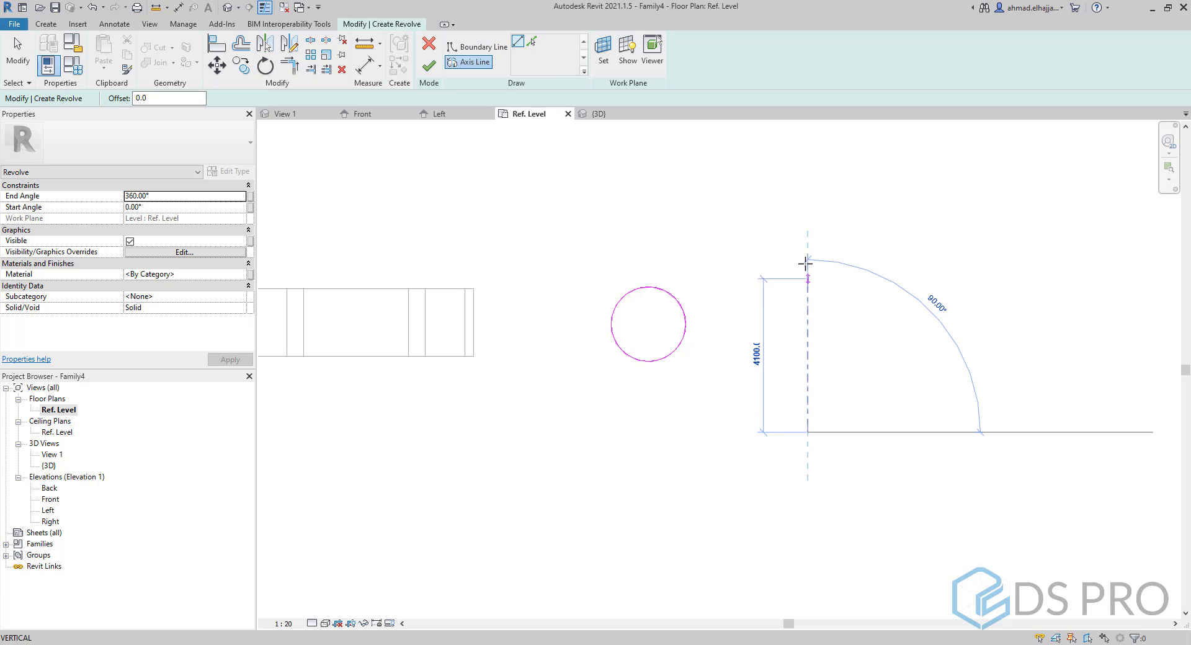
left_click(808, 181)
key("Escape")
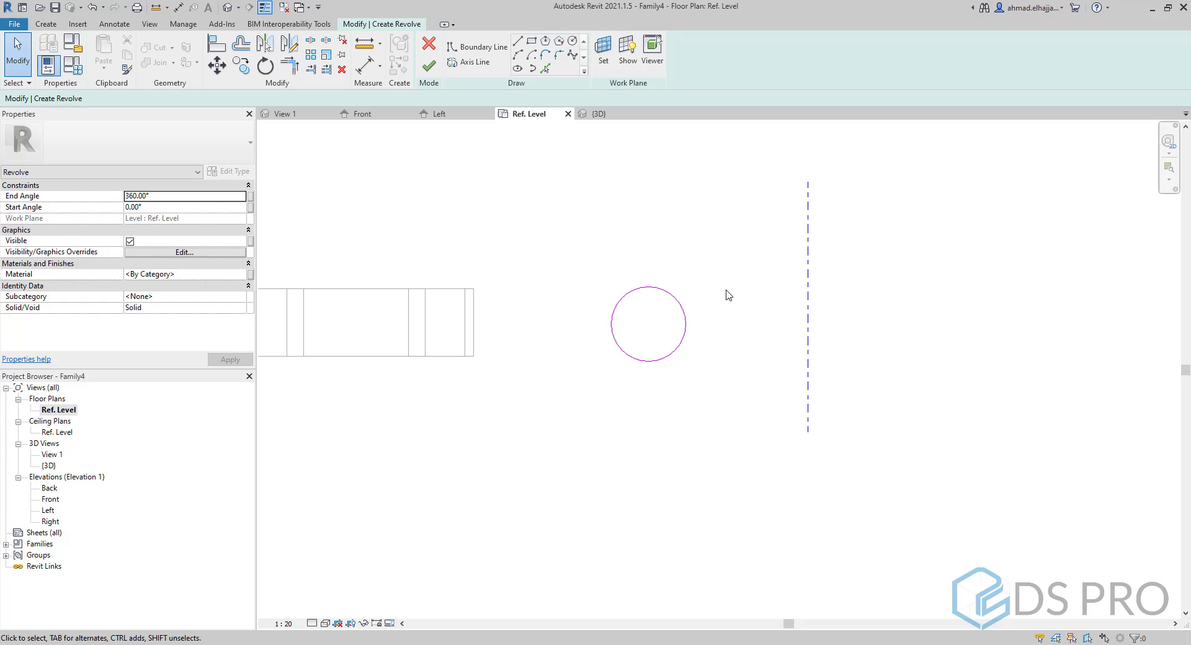
left_click(428, 66)
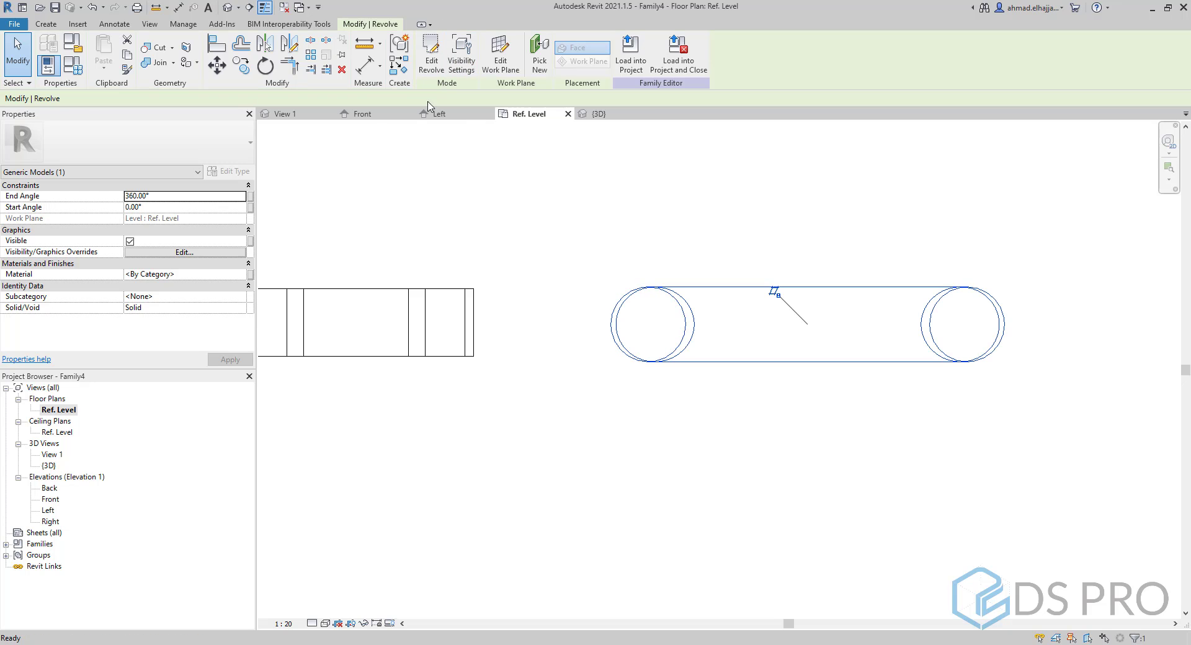
Inspect the torus in 3D, then reframe the Ref. Level plan around it.
left_click(229, 7)
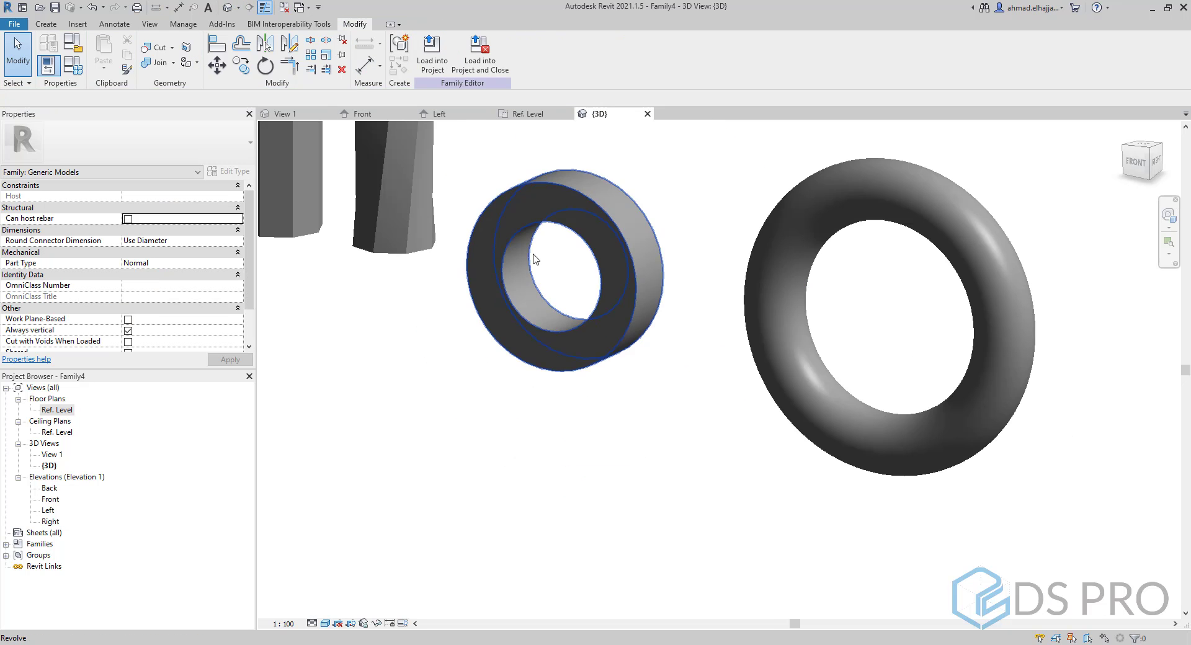
scroll(757, 271, "down", 3)
middle_click_drag(757, 271, 746, 311, "shift")
left_click(810, 278)
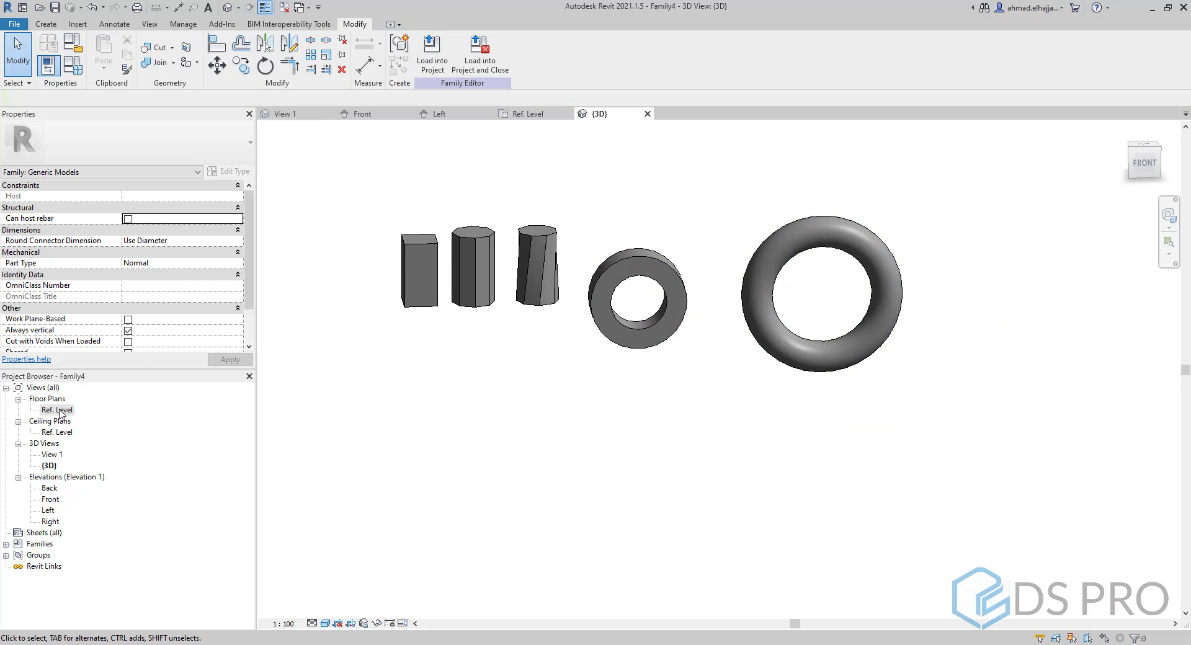
key("ctrl+Tab")
scroll(744, 307, "down", 3)
middle_click_drag(523, 385, 569, 292)
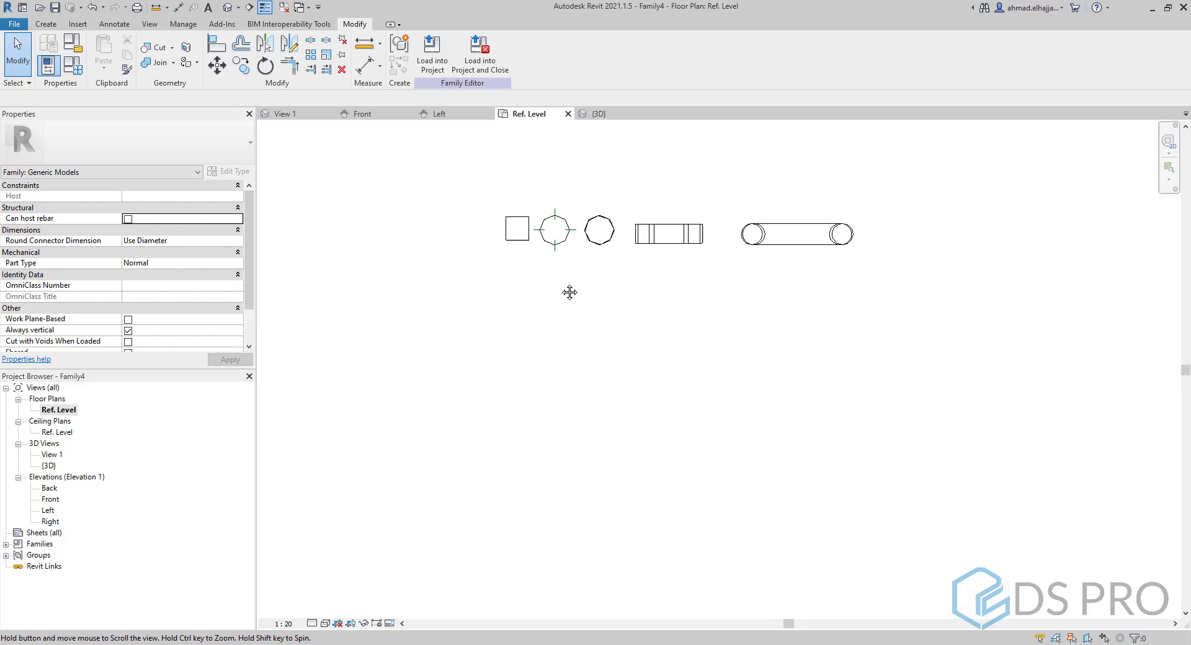
scroll(829, 279, "up", 1)
middle_click_drag(829, 279, 528, 316)
scroll(527, 316, "up", 1)
middle_click_drag(380, 337, 498, 319)
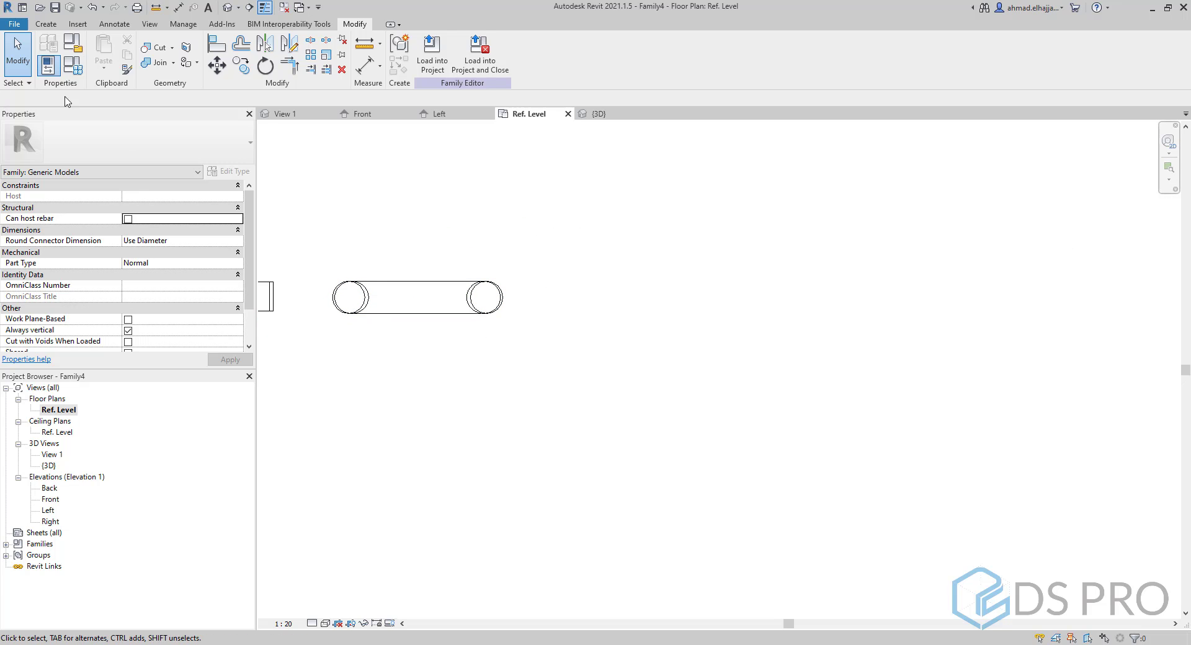
left_click(44, 24)
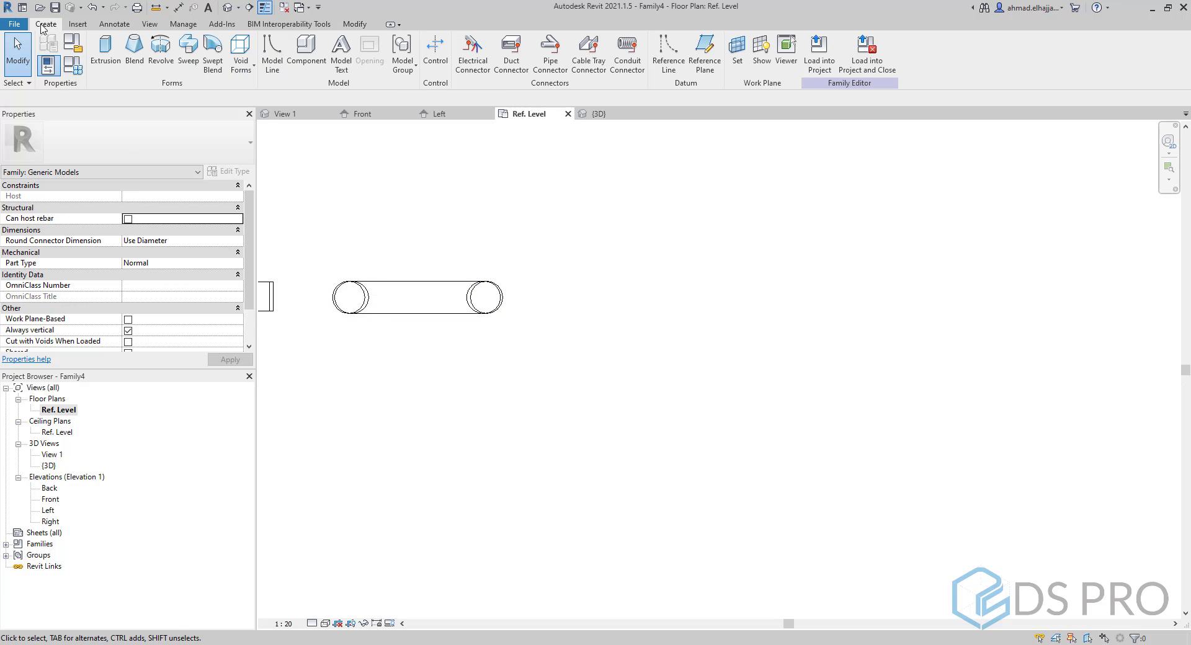
Start a sweep path sketch with its first straight line segment.
left_click(189, 55)
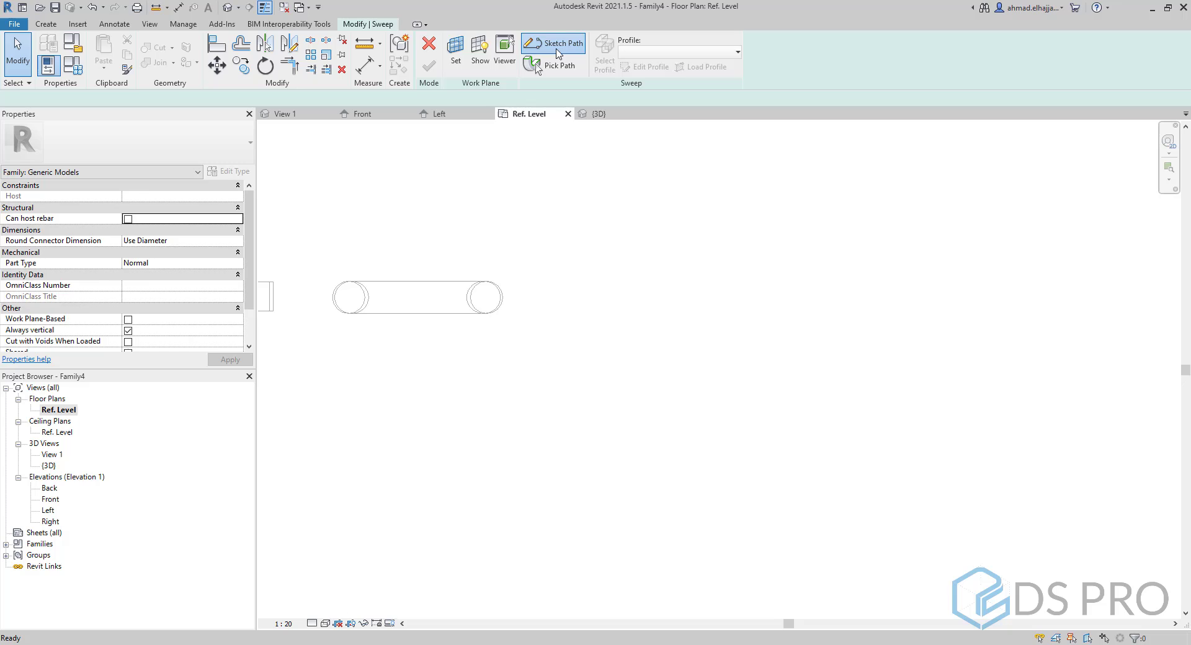
left_click(556, 43)
left_click(453, 43)
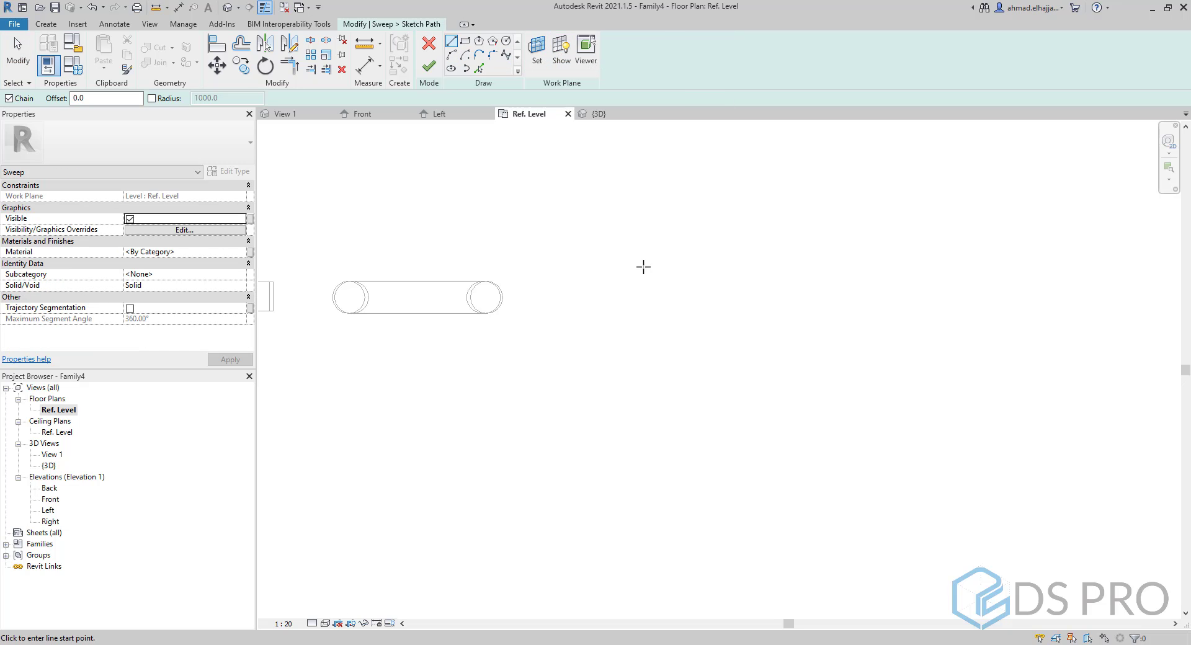
left_click(581, 294)
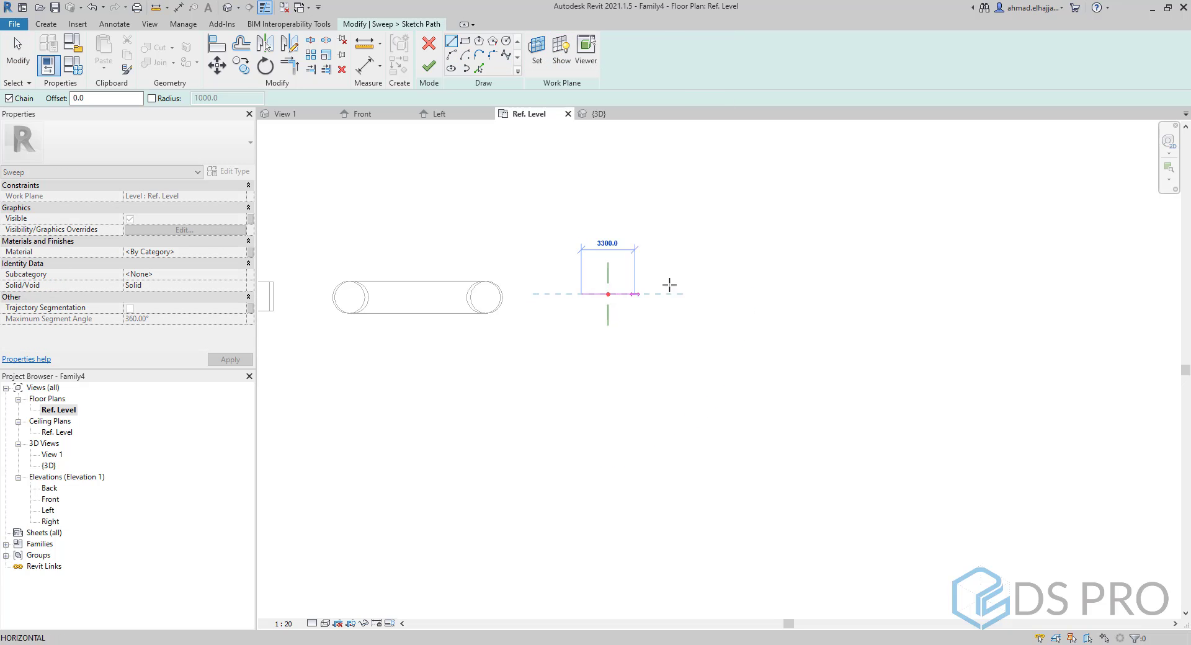
left_click(722, 295)
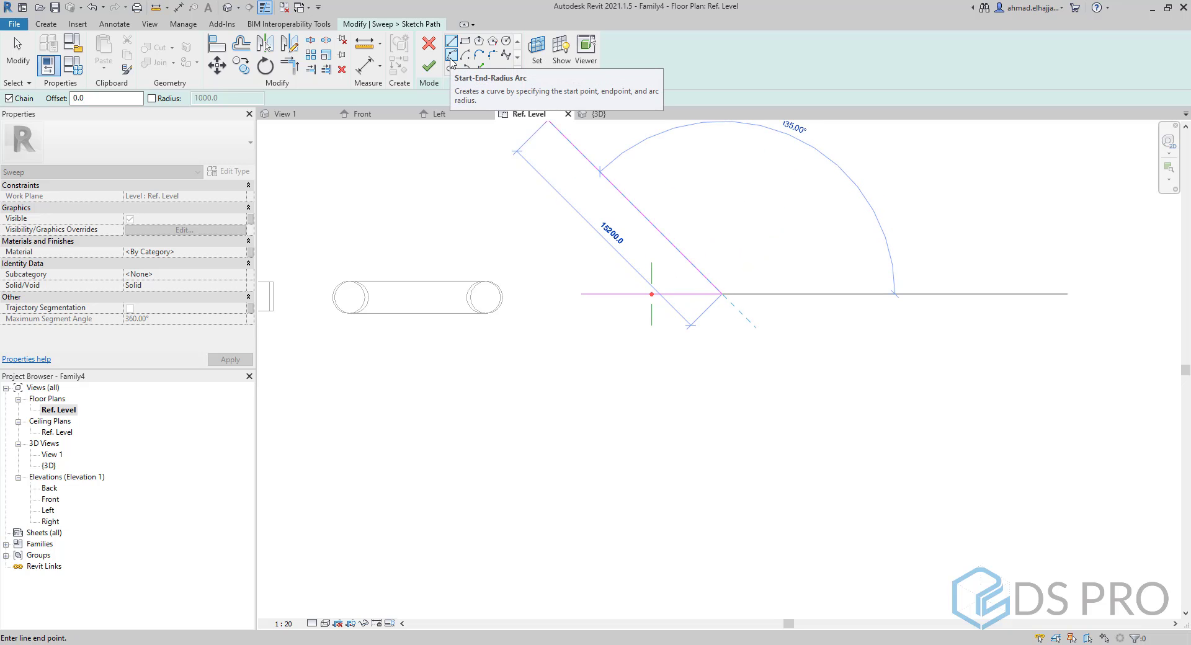
Continue the path through two tangent arcs into a final straight run and finish it.
left_click(481, 57)
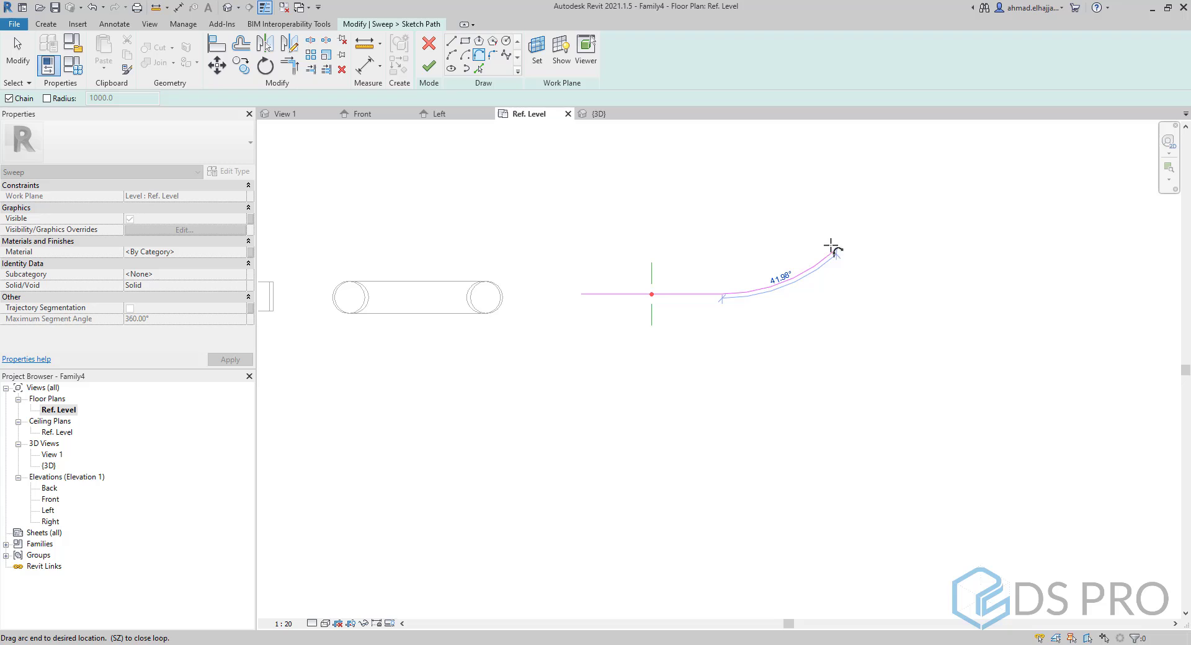
left_click(808, 236)
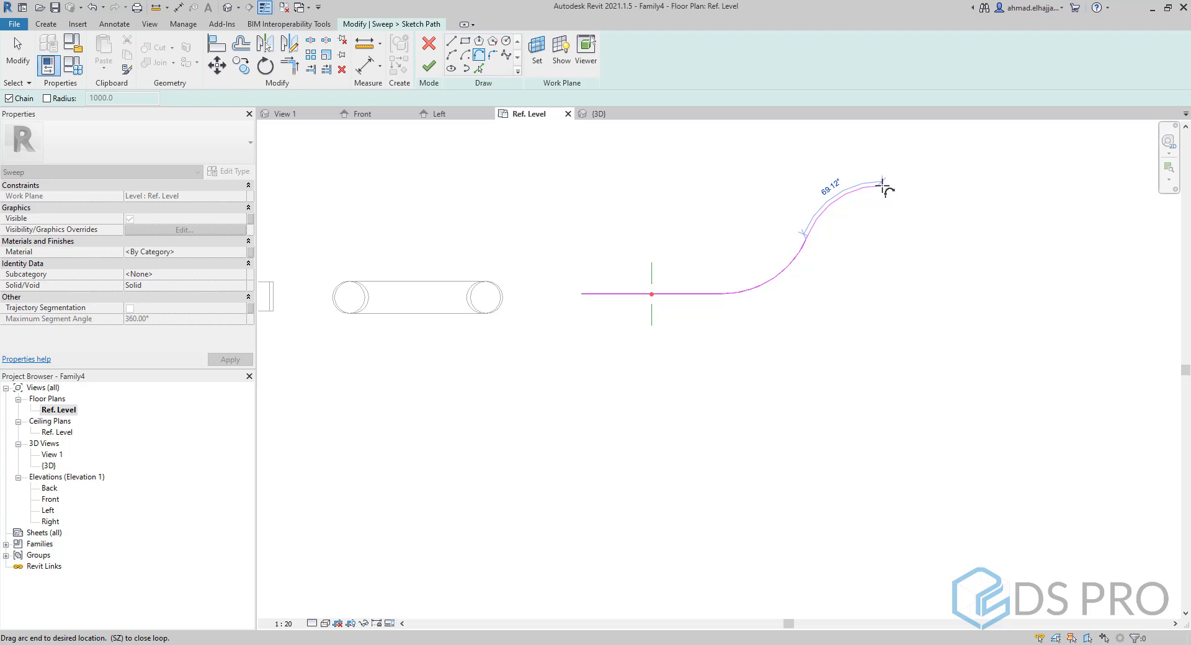
left_click(884, 186)
left_click(452, 42)
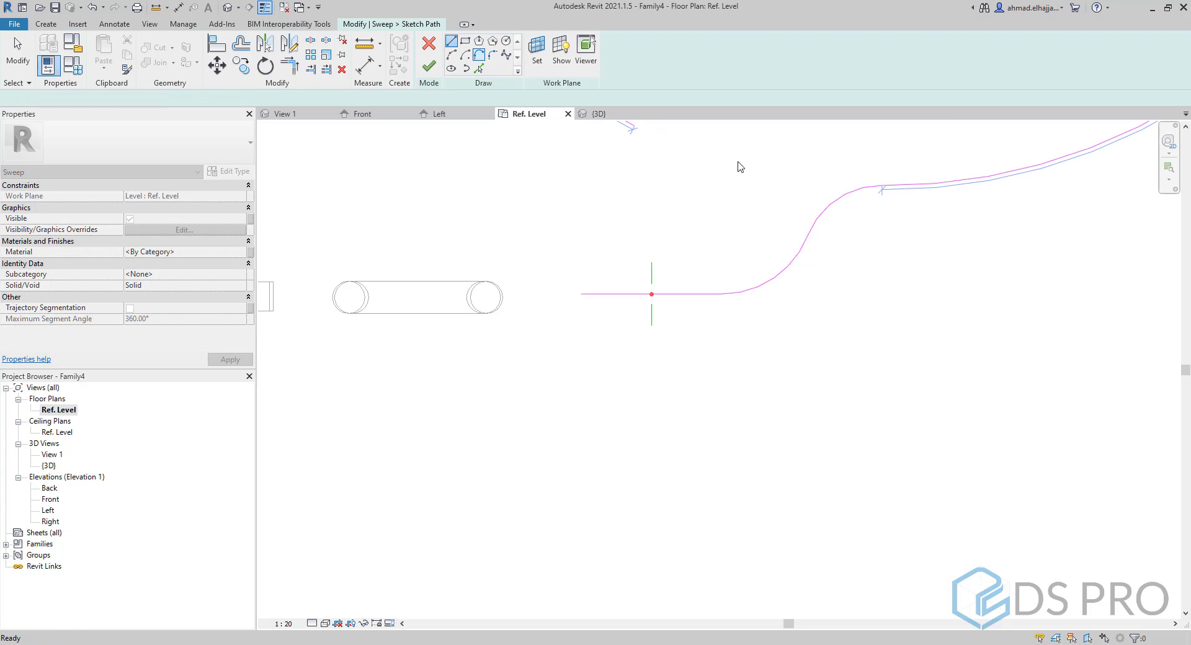
mouse_move(864, 275)
middle_mouse_down()
mouse_move(691, 314)
mouse_move(605, 318)
middle_mouse_up()
left_click(820, 231)
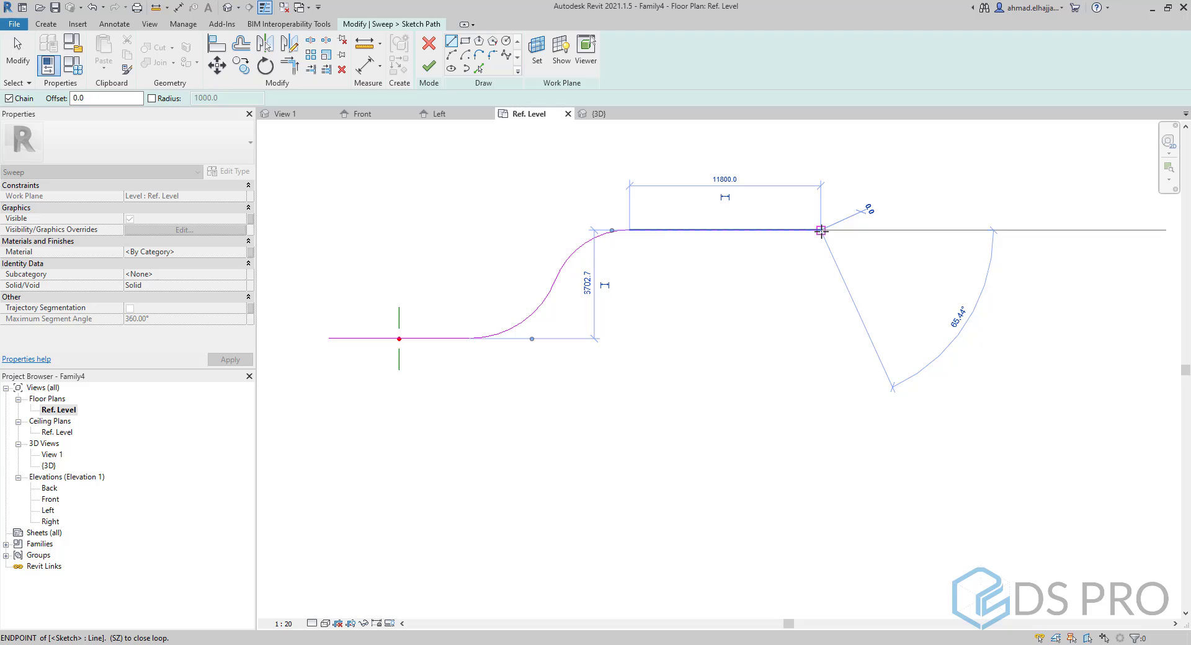
key("Escape")
key("Escape")
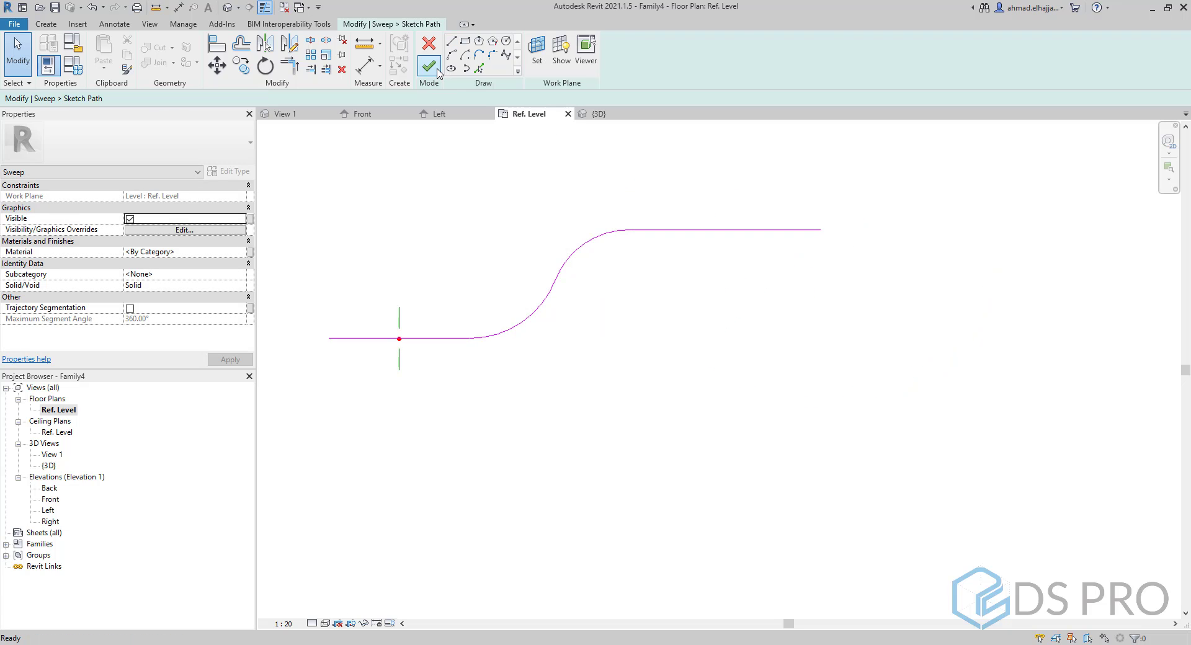
left_click(434, 69)
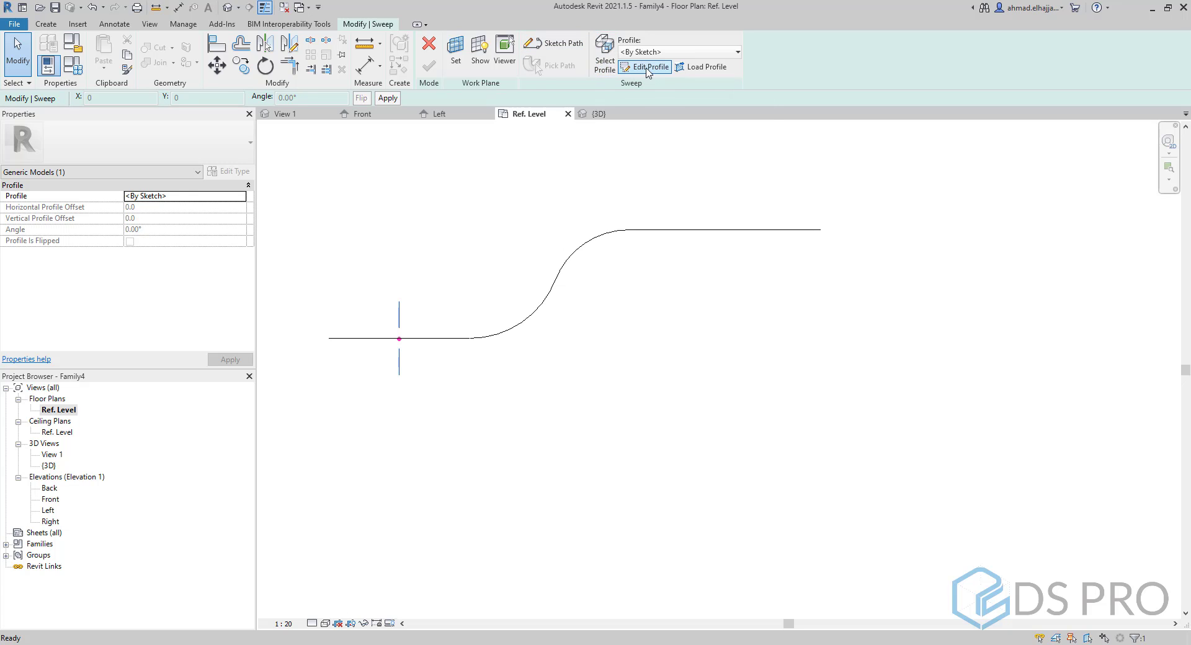
Open the sweep's cross-section profile for editing from the 3D view.
left_click(648, 68)
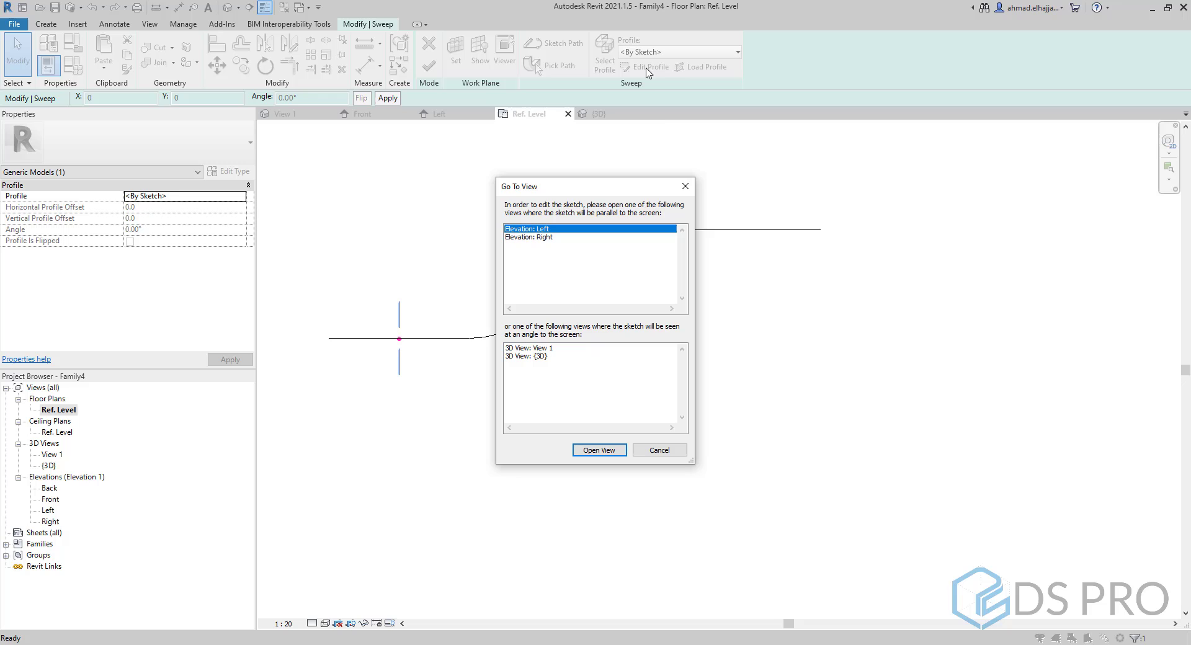
left_click(685, 187)
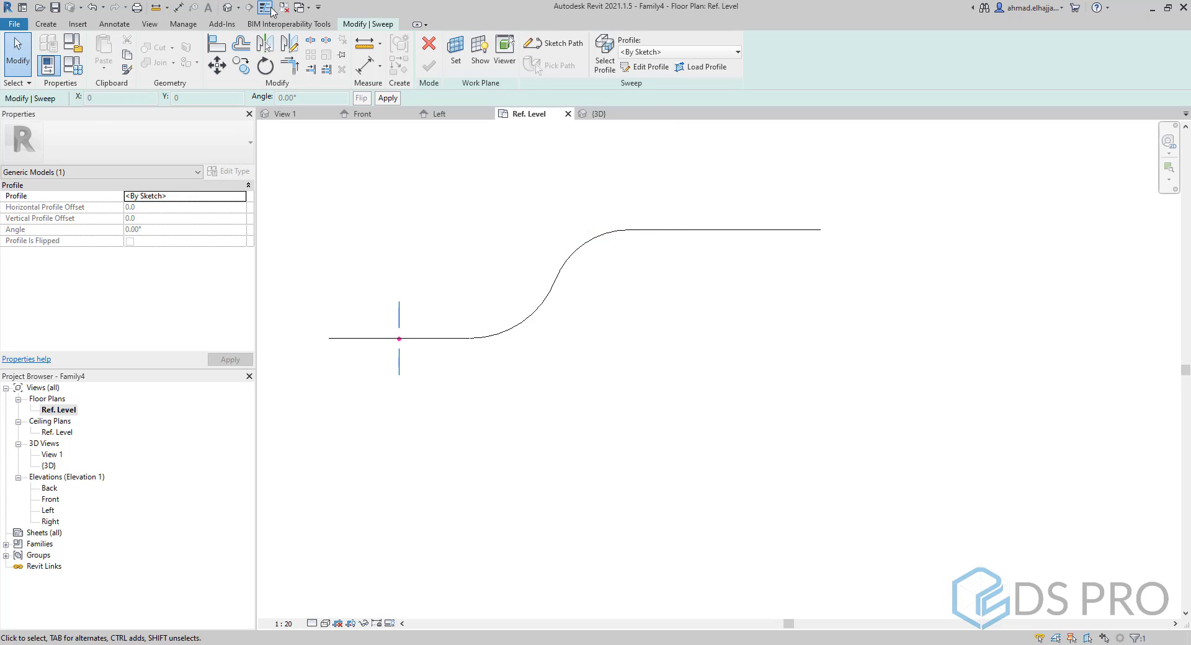
left_click(238, 8)
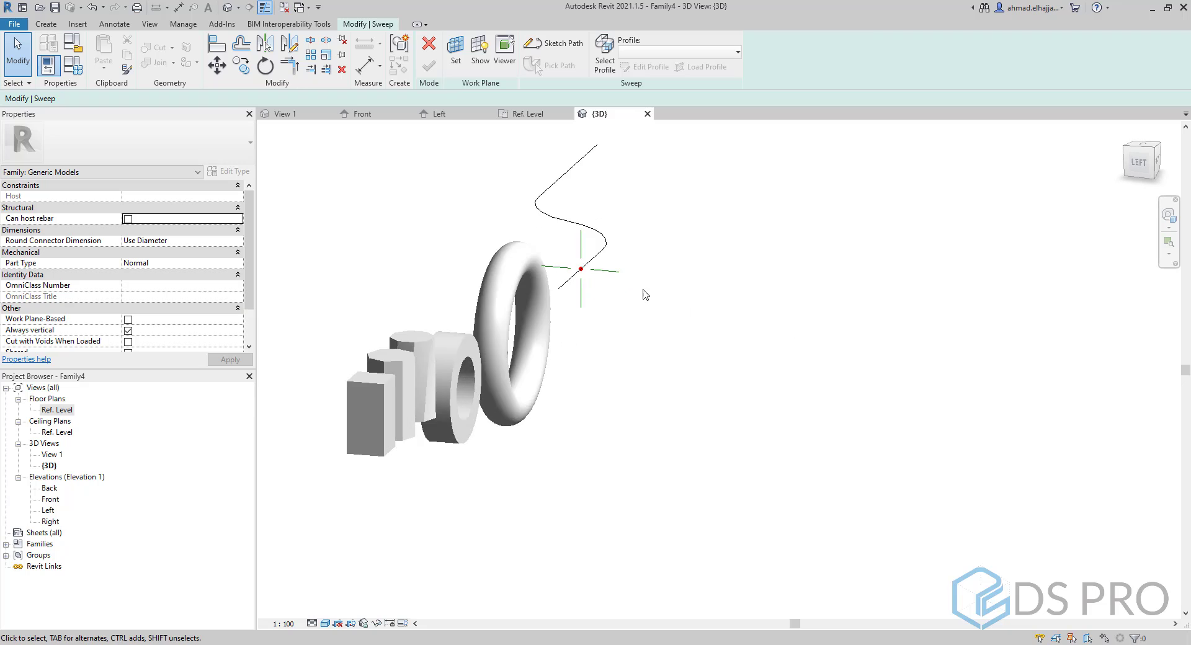
left_click(611, 67)
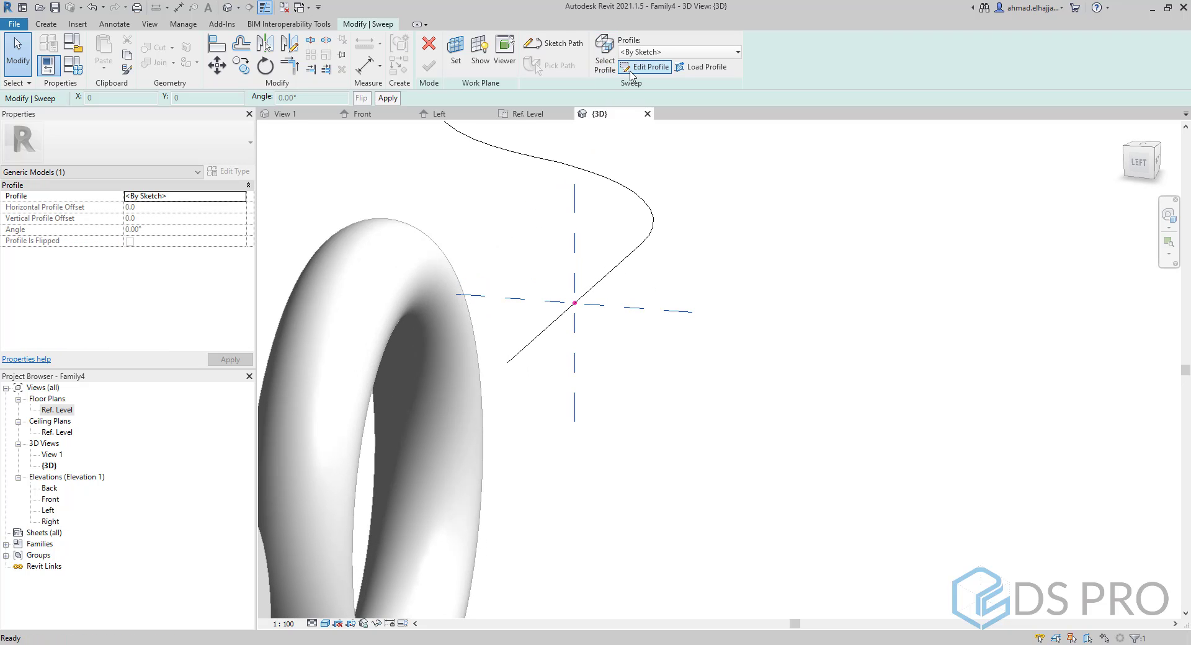
left_click(640, 67)
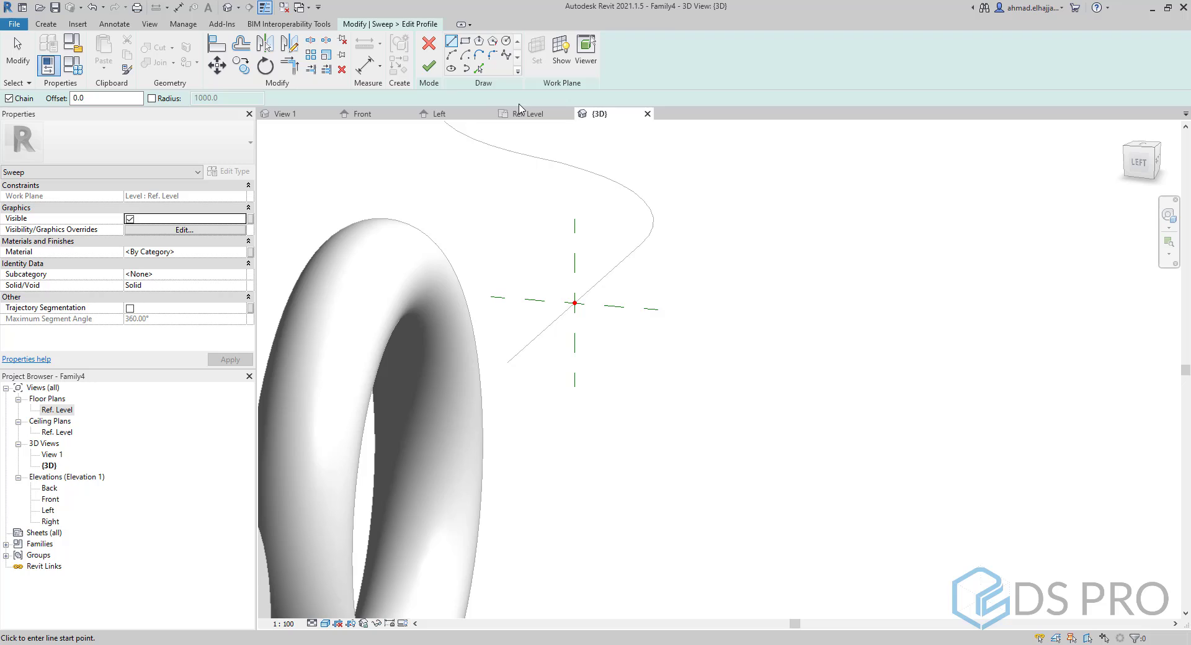
Sketch an 8-sided inscribed polygon of radius 300 at the reference-plane intersection and finish.
left_click(479, 42)
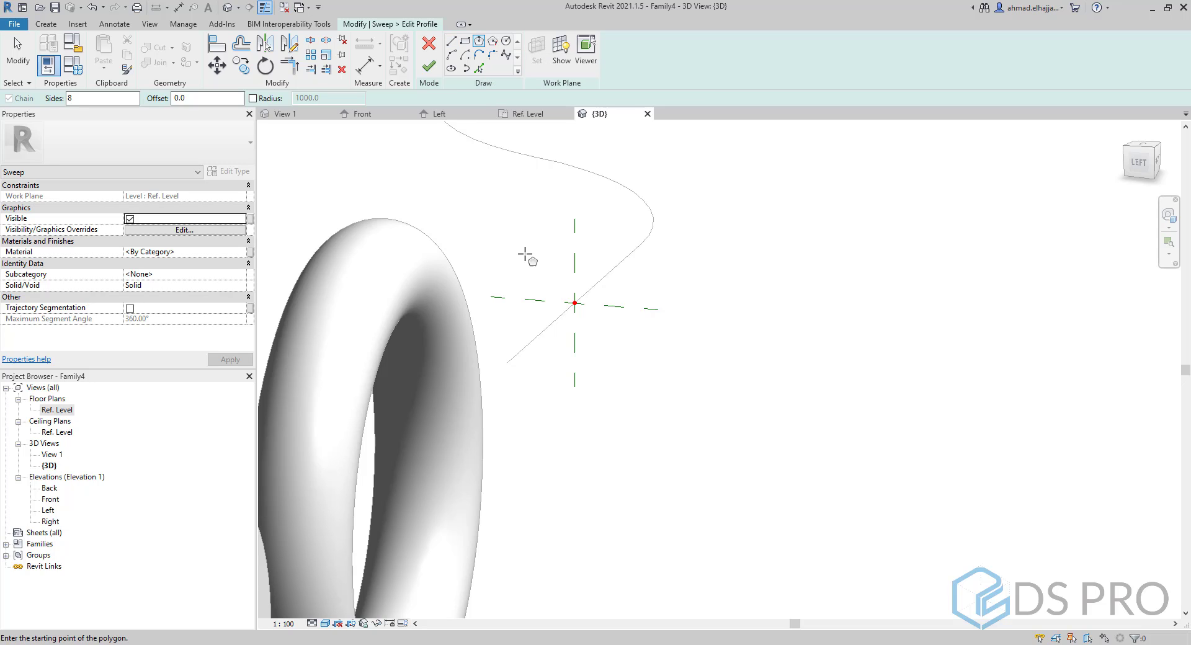
left_click(575, 303)
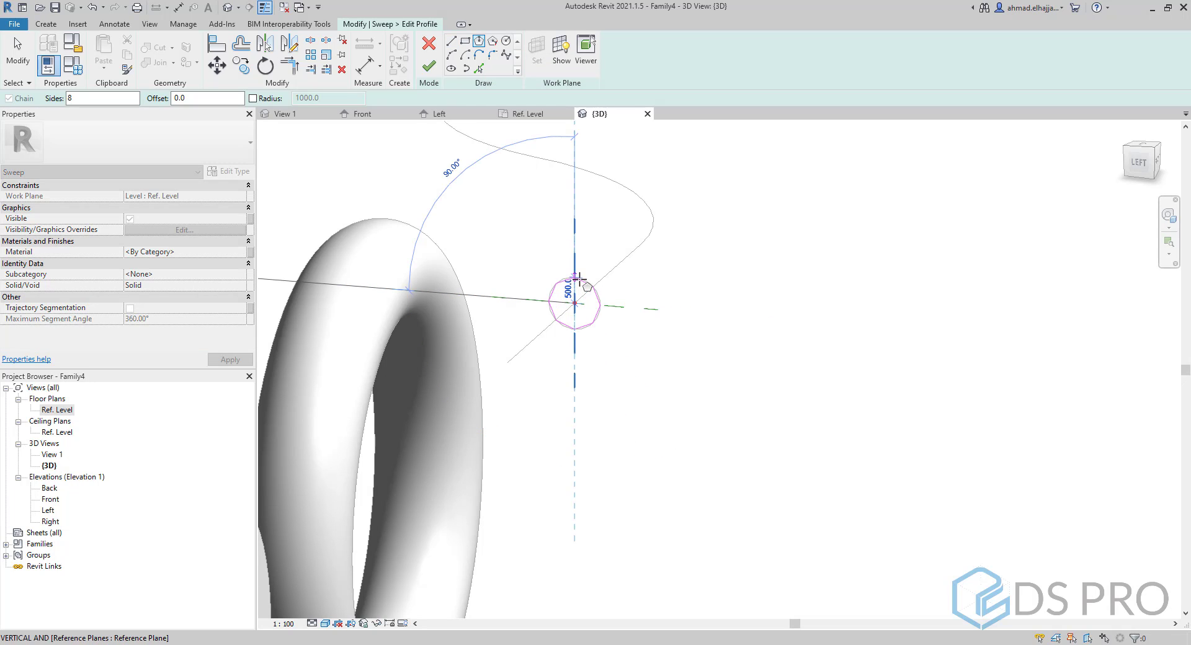
left_click(576, 286)
scroll(576, 287, "up", 3)
key("Escape")
key("Escape")
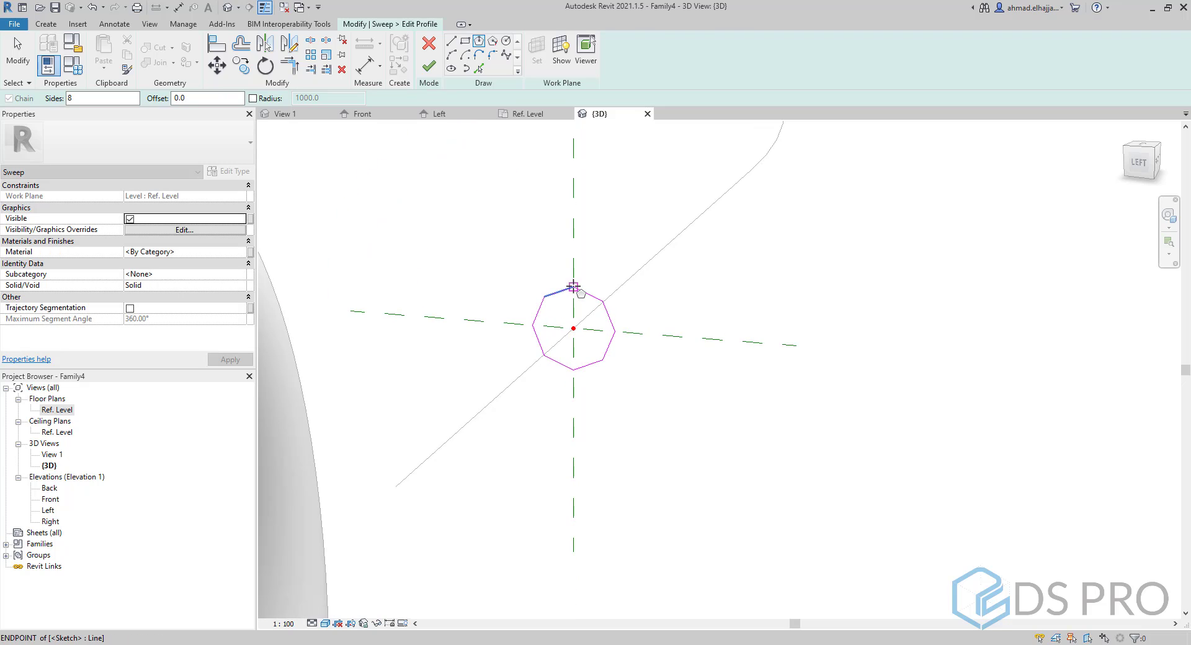
left_click(427, 67)
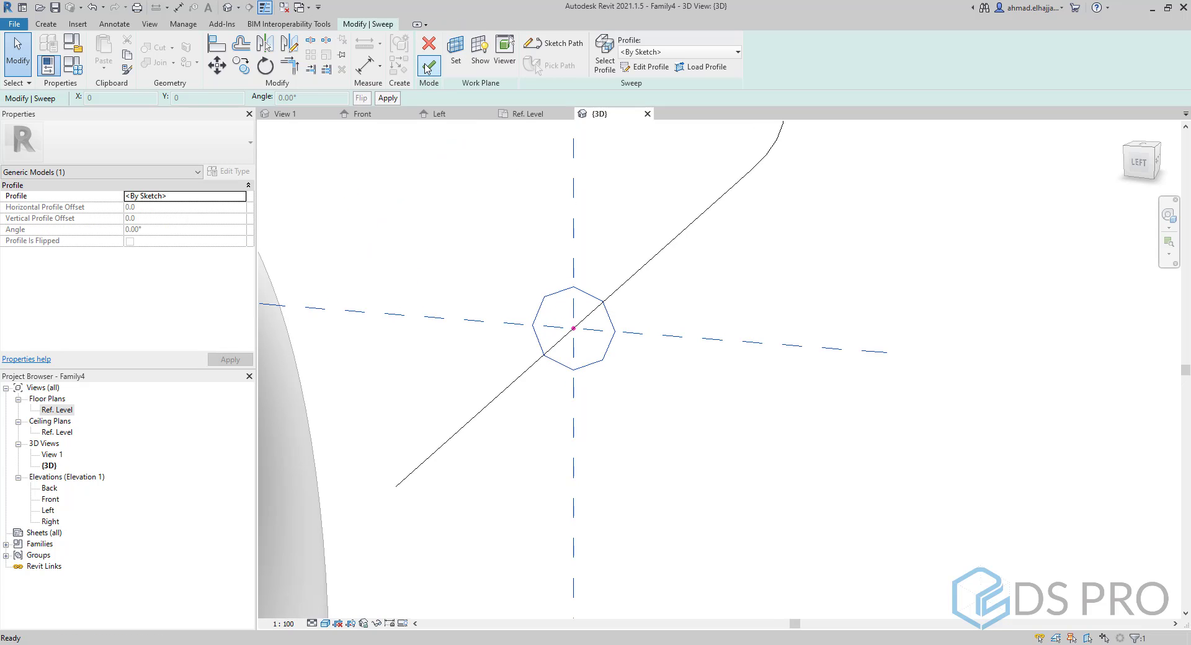
Finish the octagonal S-shaped sweep and orbit the 3D view to check it among the other forms.
left_click(428, 65)
scroll(565, 300, "down", 3)
middle_click_drag(564, 300, 596, 366, "shift")
scroll(574, 337, "down", 3)
left_click(475, 356)
middle_click_drag(415, 378, 678, 324)
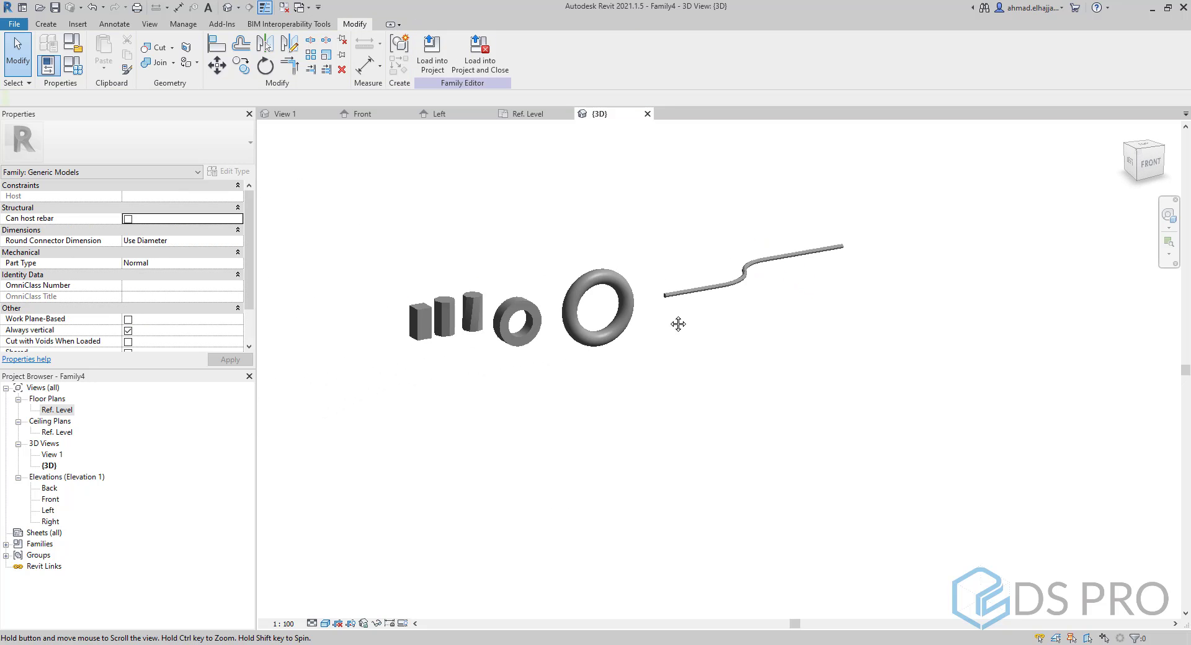
Open the Ref. Level floor plan and recentre it on the S-shaped sweep.
double_click(67, 411)
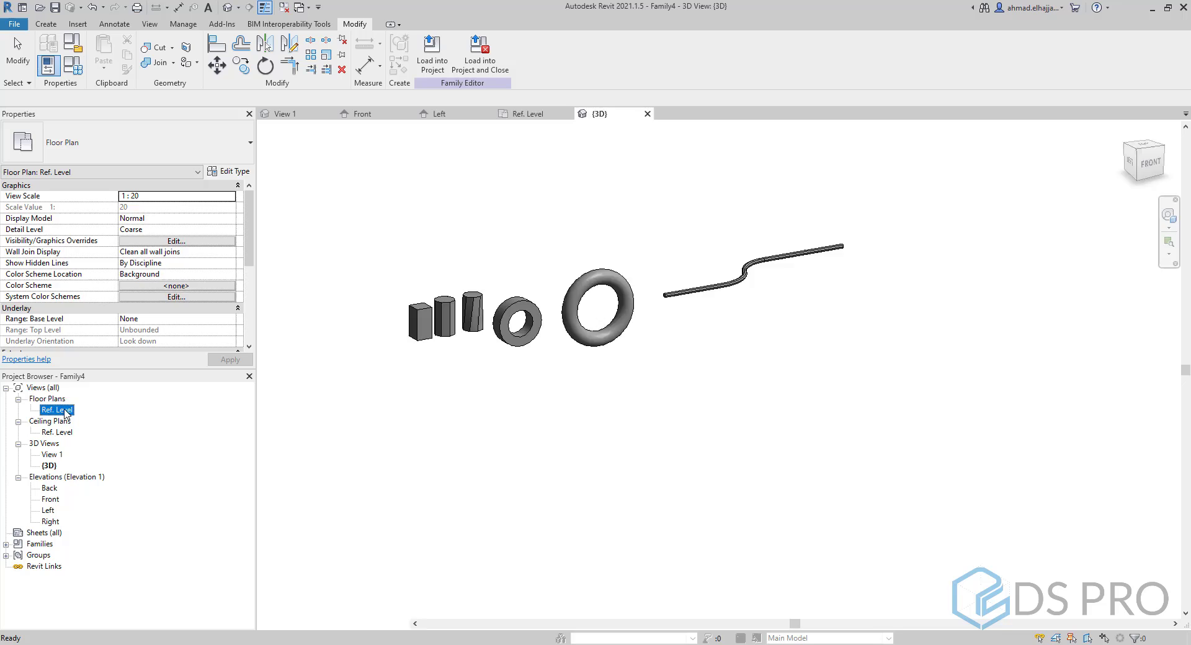
left_click(564, 269)
left_click(640, 310)
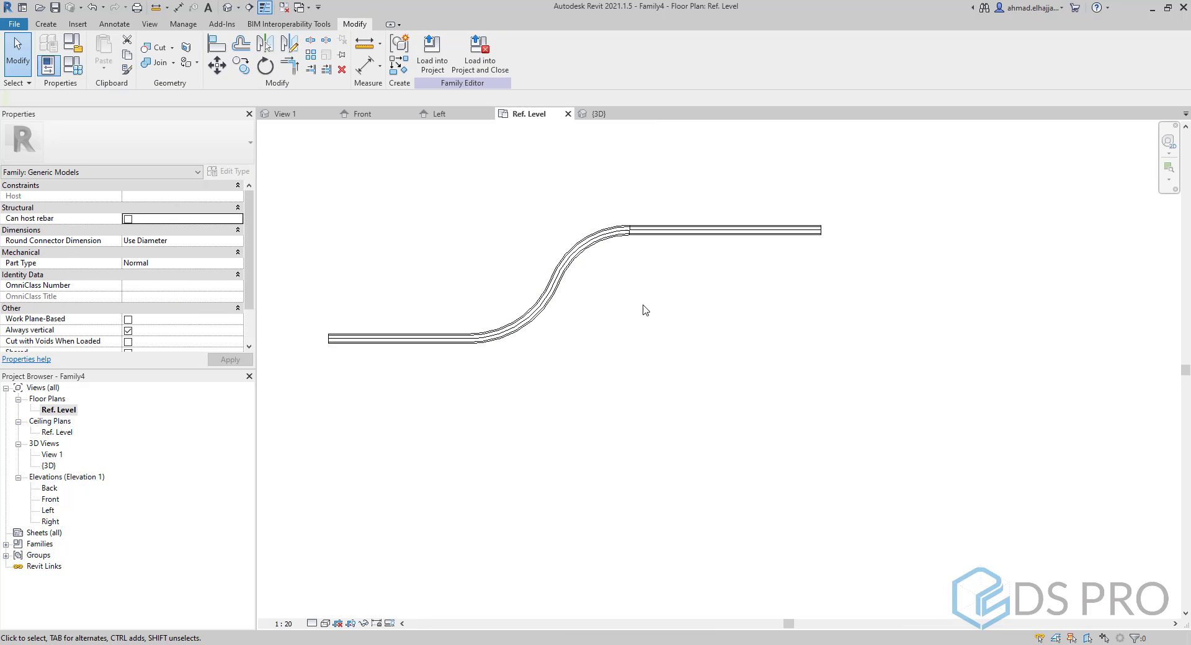
middle_click_drag(641, 311, 609, 310)
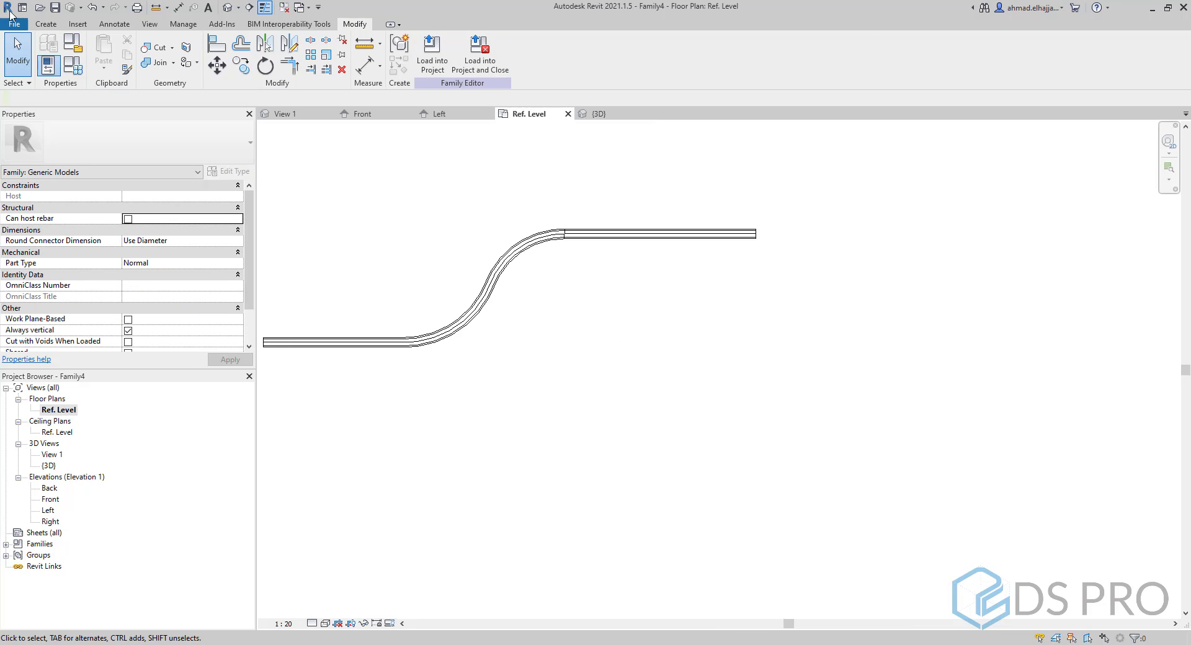
left_click(45, 24)
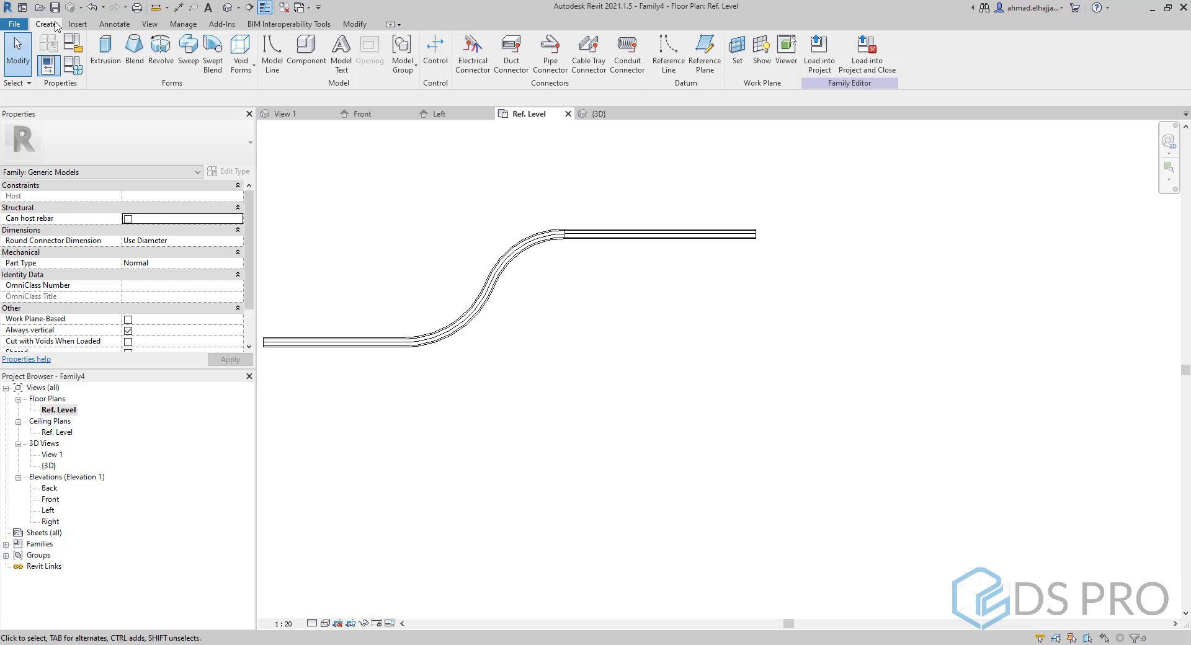
Start sketching a new swept blend path and switch to the Front elevation.
left_click(212, 53)
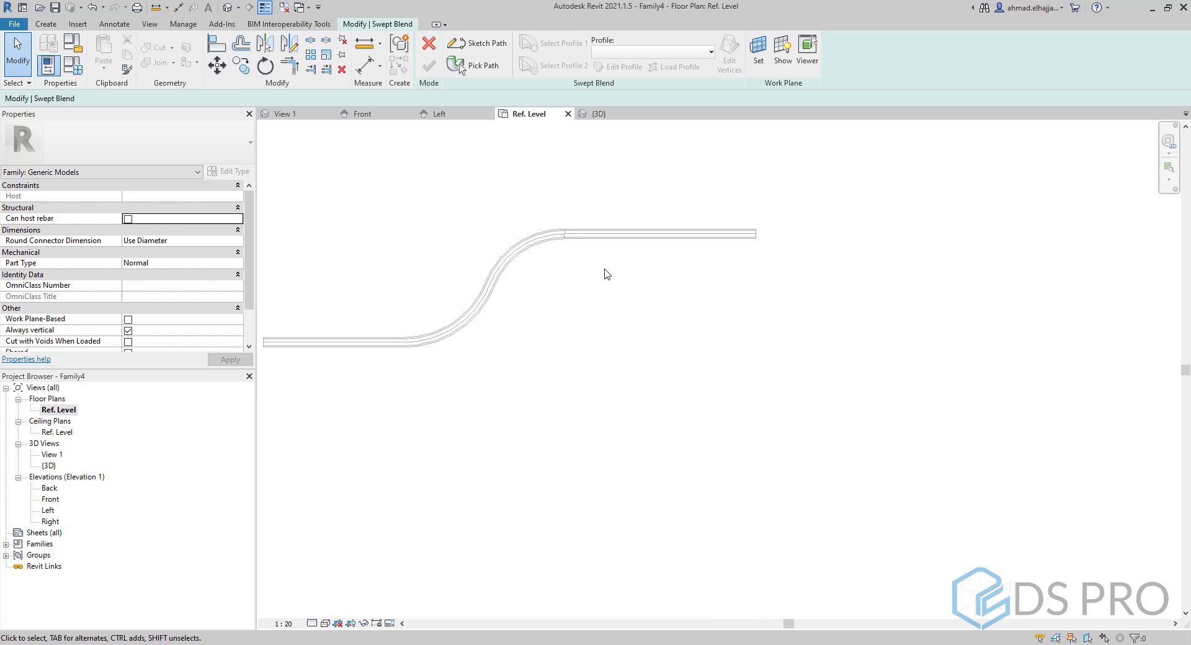
middle_click_drag(734, 286, 426, 276)
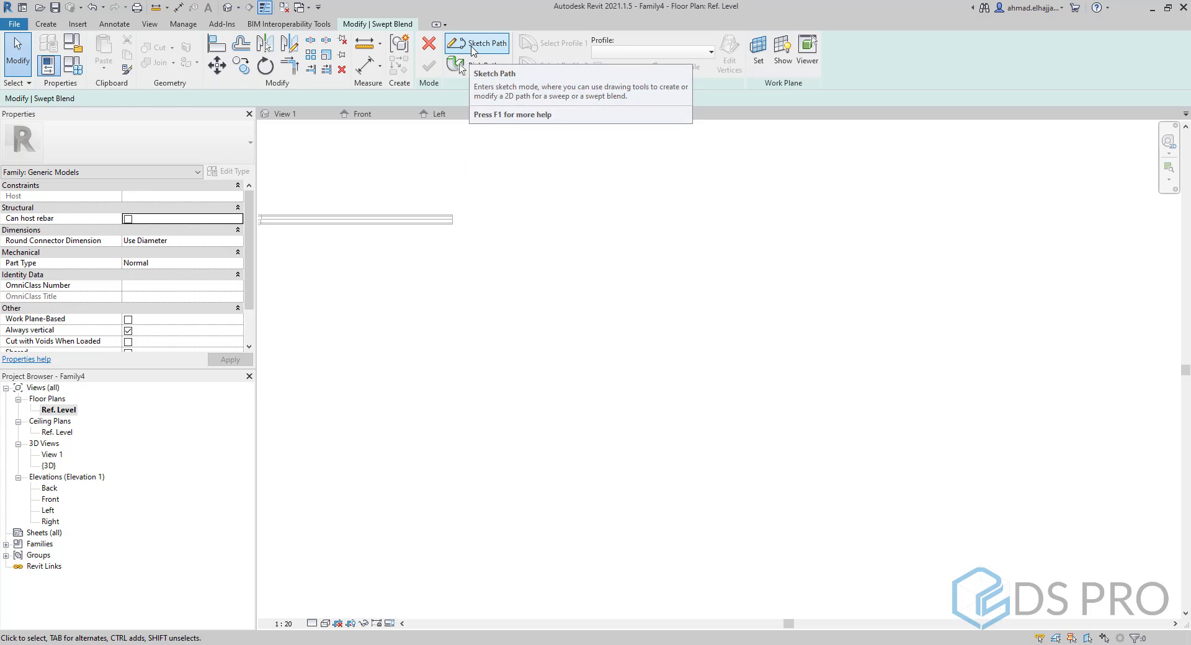
left_click(479, 43)
scroll(539, 214, "down", 3)
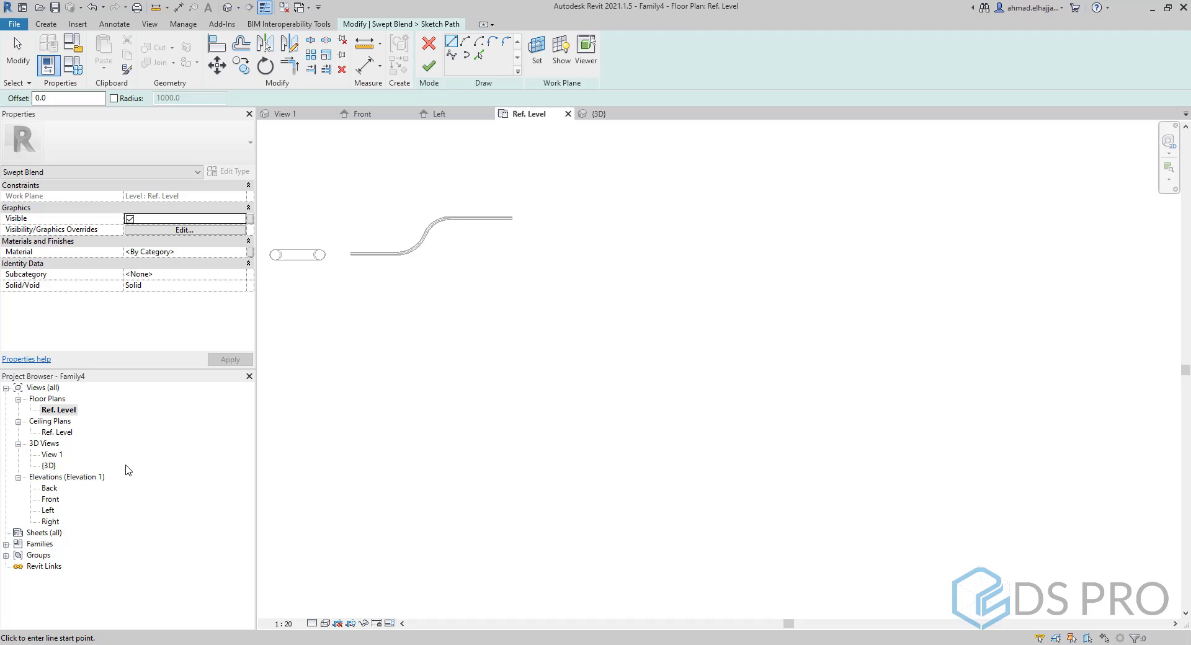
double_click(51, 499)
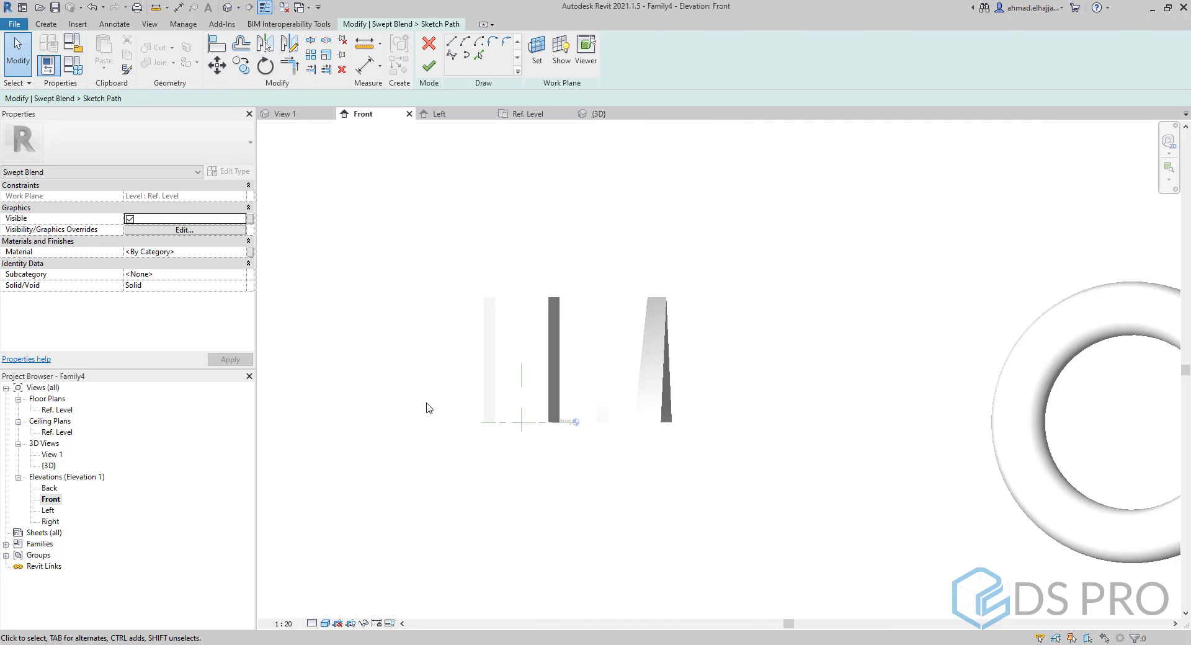
middle_click_drag(827, 402, 311, 385)
middle_click_drag(892, 391, 617, 391)
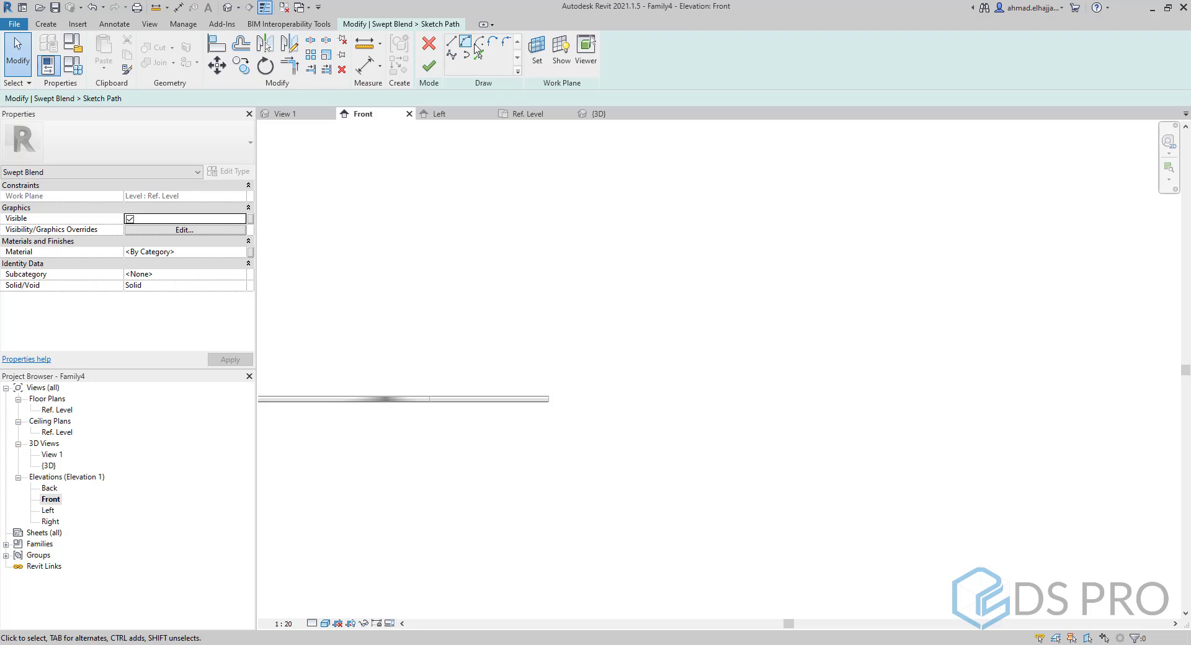
Choose the arc path tool on the Center (Front/Back) work plane.
left_click(465, 43)
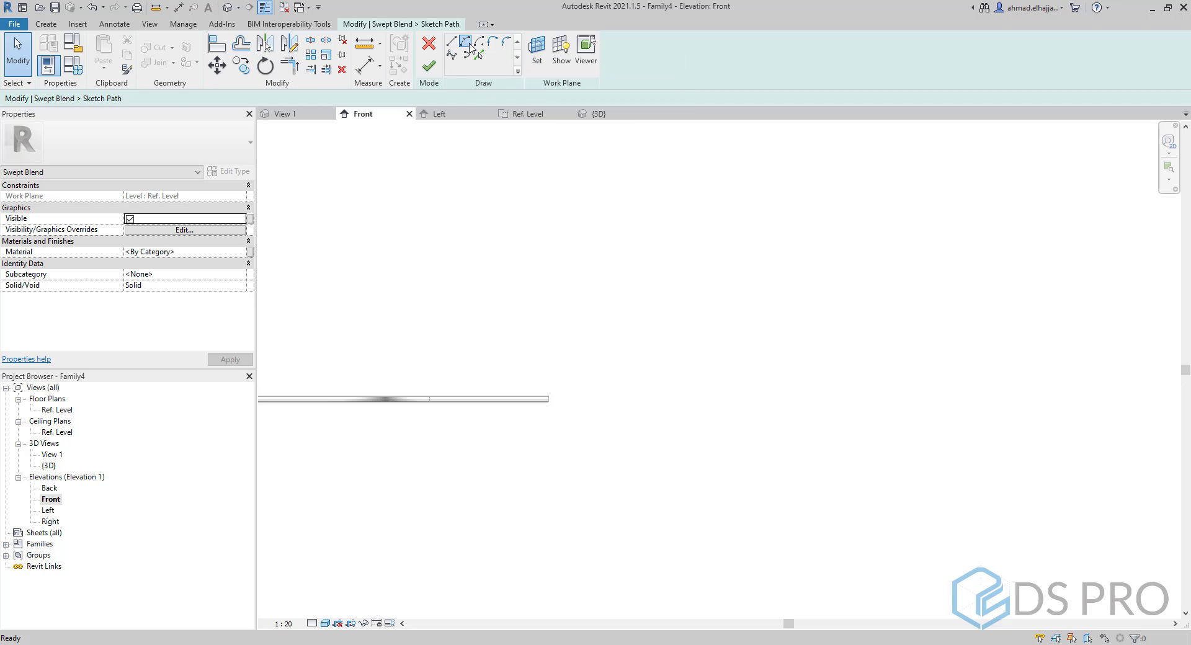
left_click(537, 65)
left_click(624, 328)
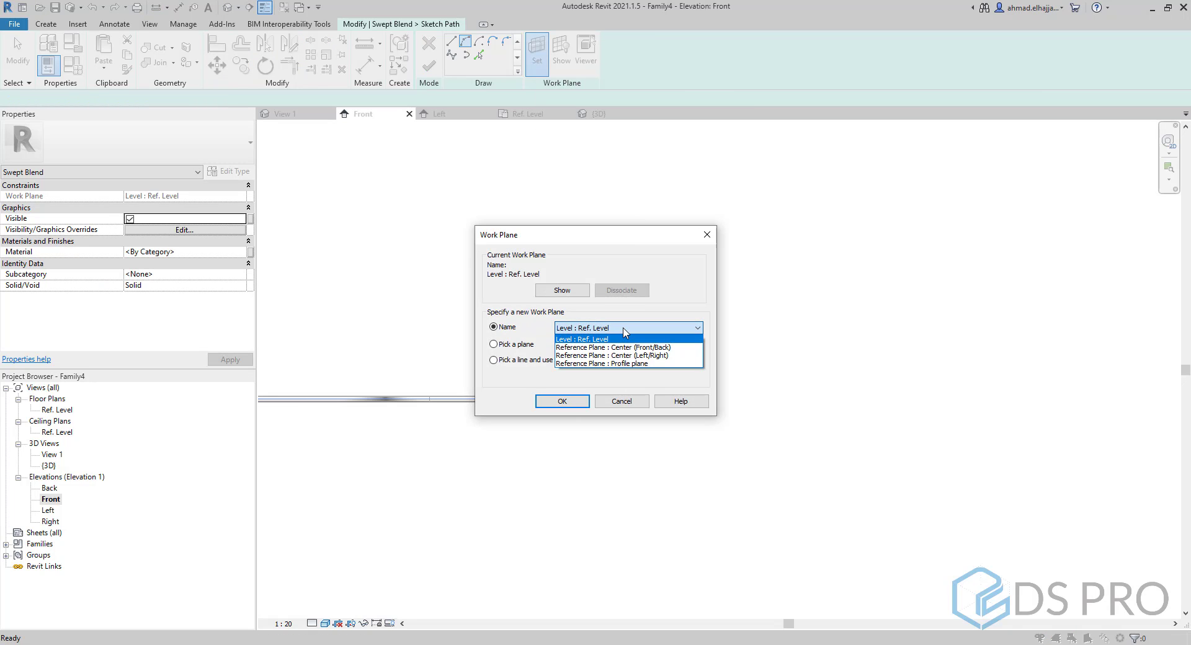
left_click(628, 347)
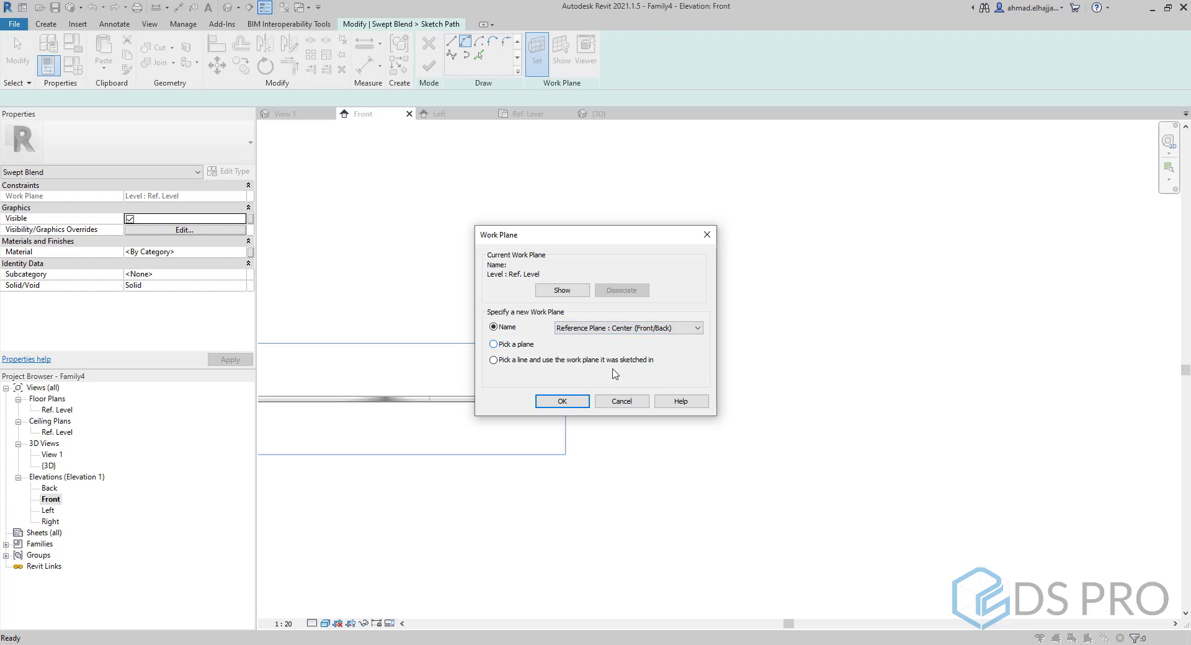
left_click(586, 401)
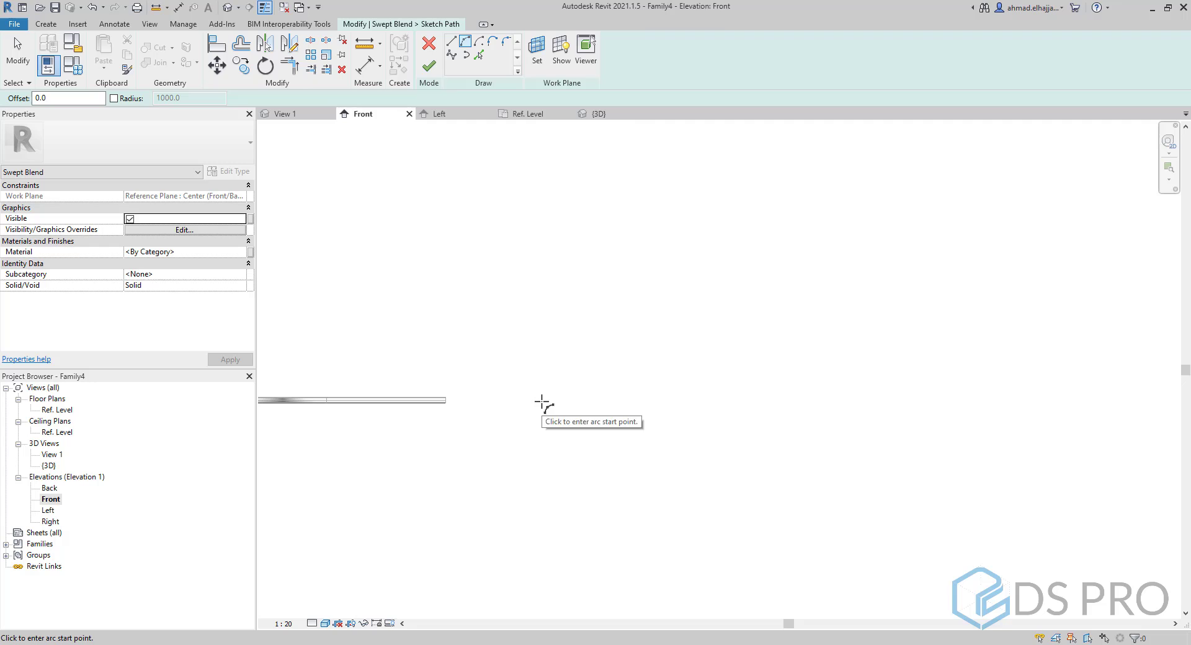
Draw a 180° semicircular arc path spanning 43000, radius 22000, then return to Ref. Level.
scroll(541, 400, "down", 3)
scroll(539, 400, "up", 3)
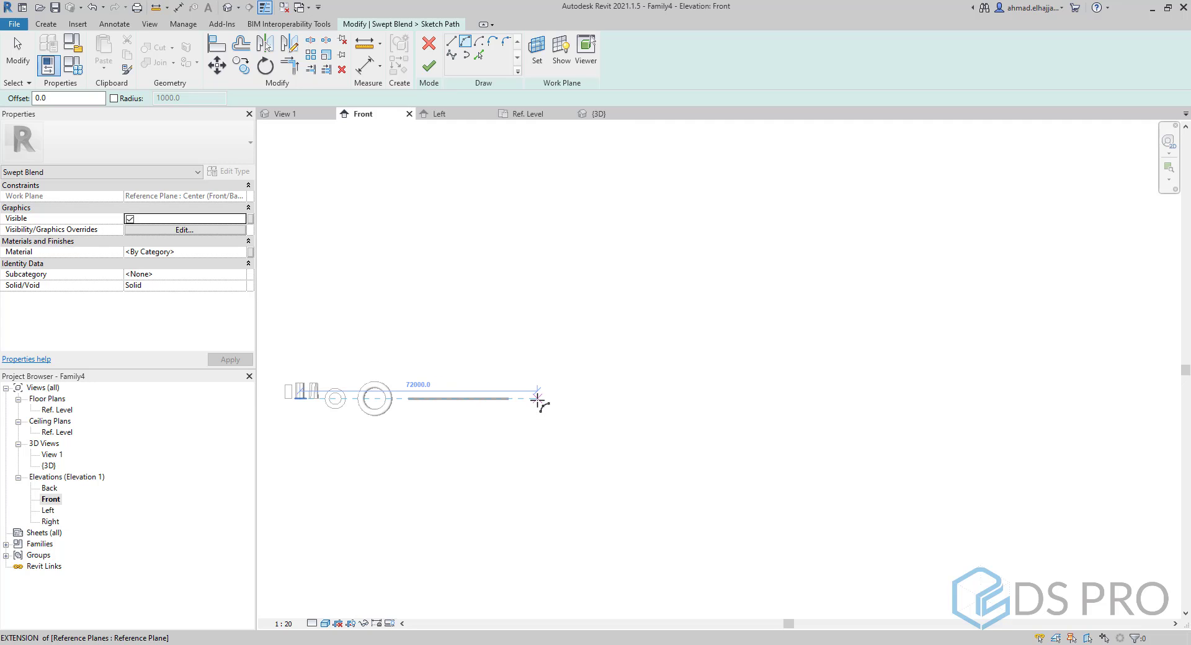
left_click(537, 399)
scroll(549, 398, "up", 4)
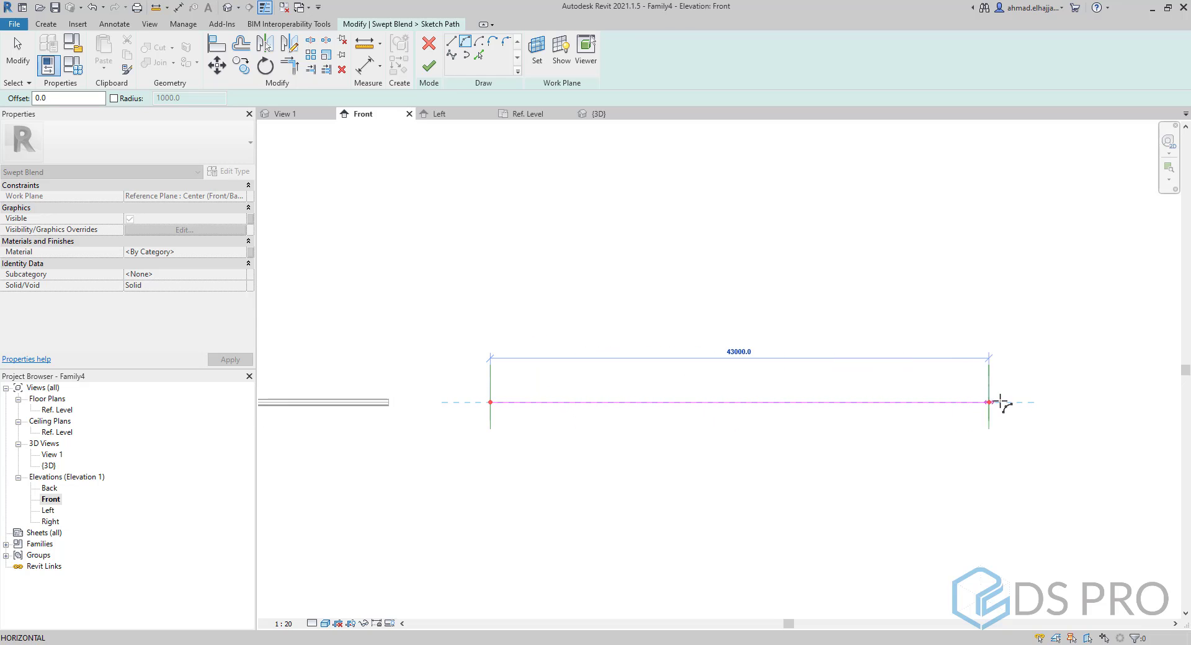
left_click(1000, 402)
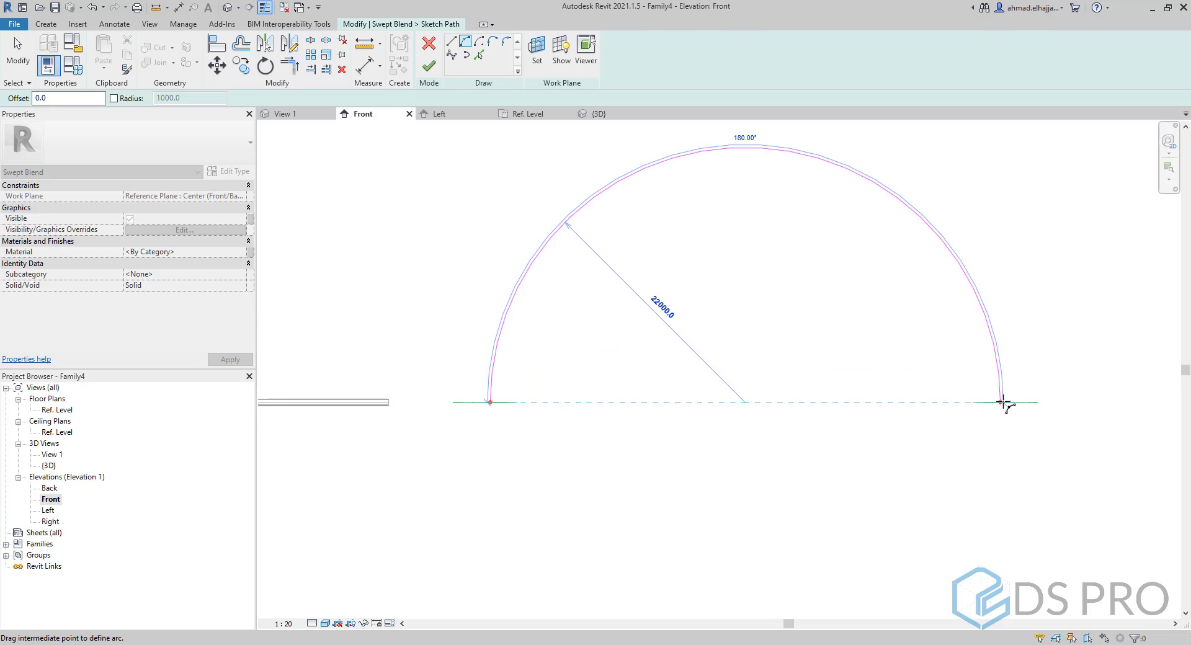
left_click(819, 186)
key("Escape")
key("Escape")
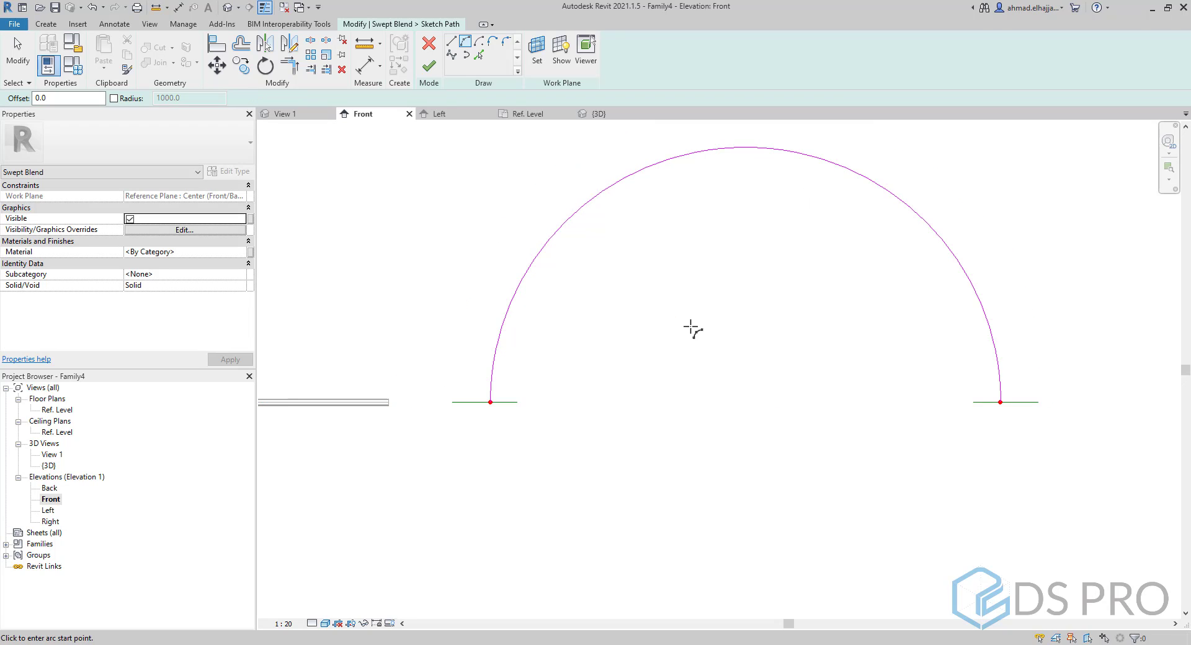
double_click(57, 410)
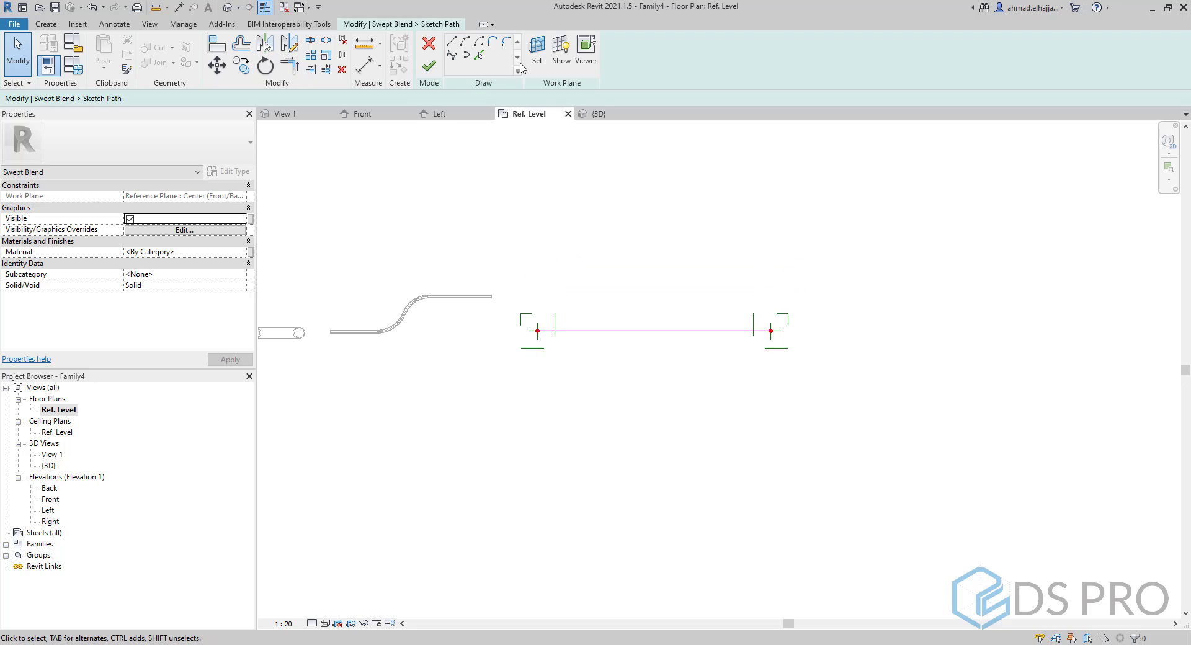
Finish the arc path and begin editing the swept blend's first profile.
left_click(429, 66)
middle_click_drag(592, 258, 569, 299)
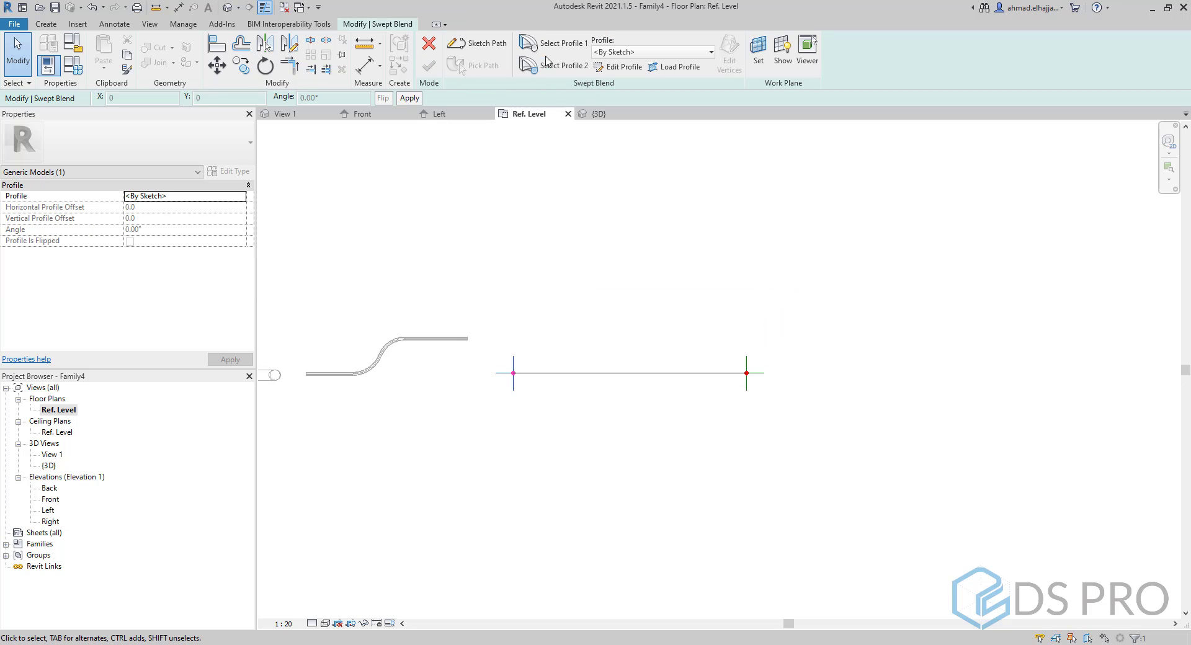
left_click(618, 66)
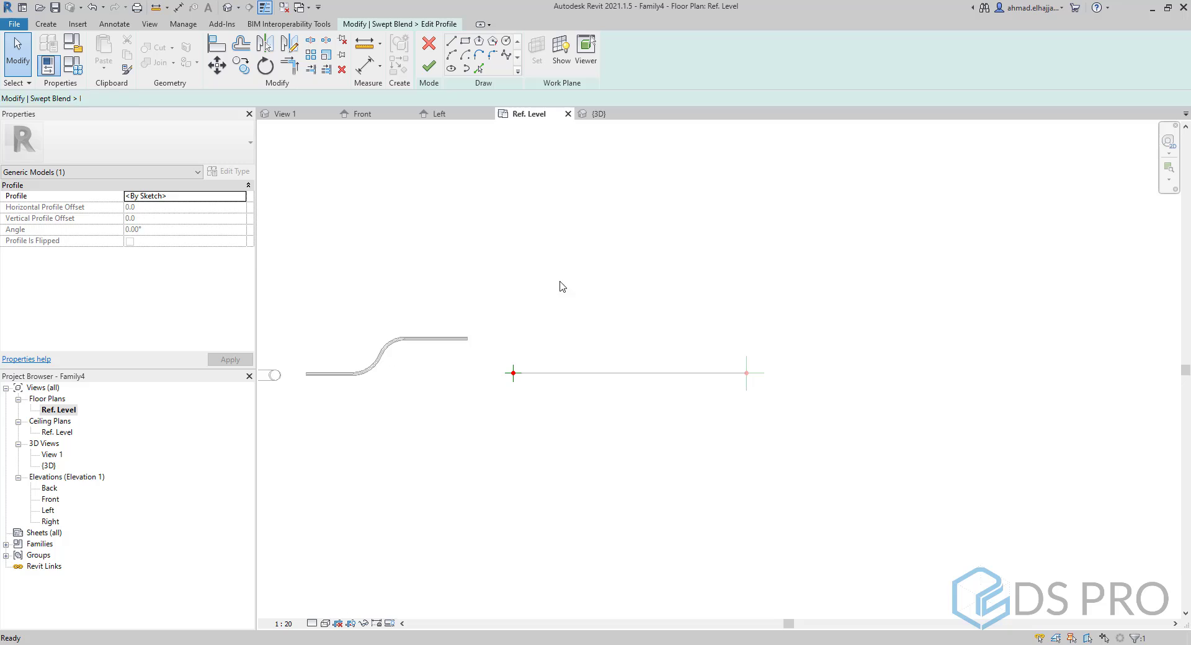
scroll(529, 385, "up", 1)
scroll(528, 385, "up", 4)
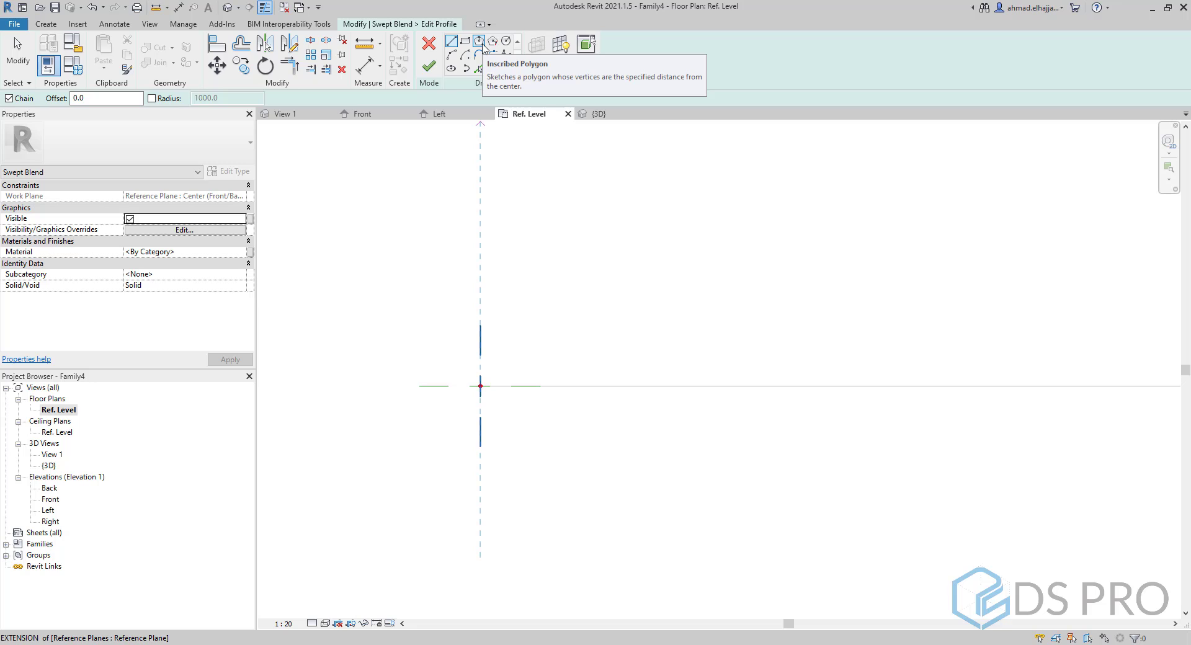
Draw an eight-sided inscribed octagon of radius 2000 at the path start and finish the profile.
left_click(479, 42)
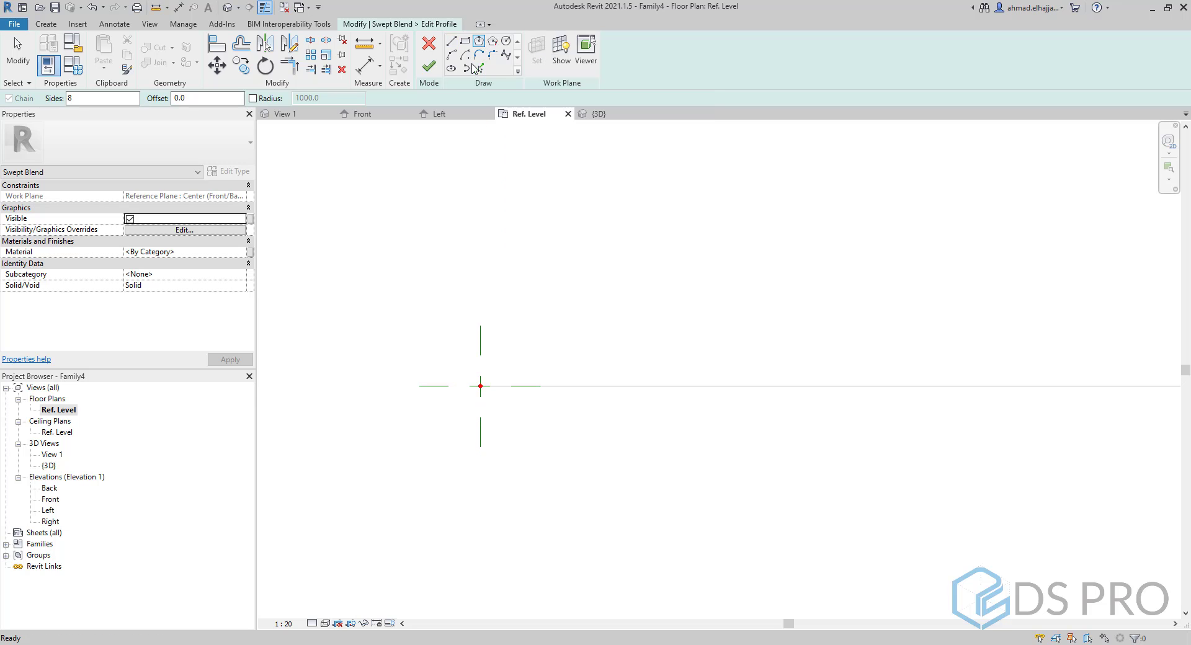
left_click(480, 386)
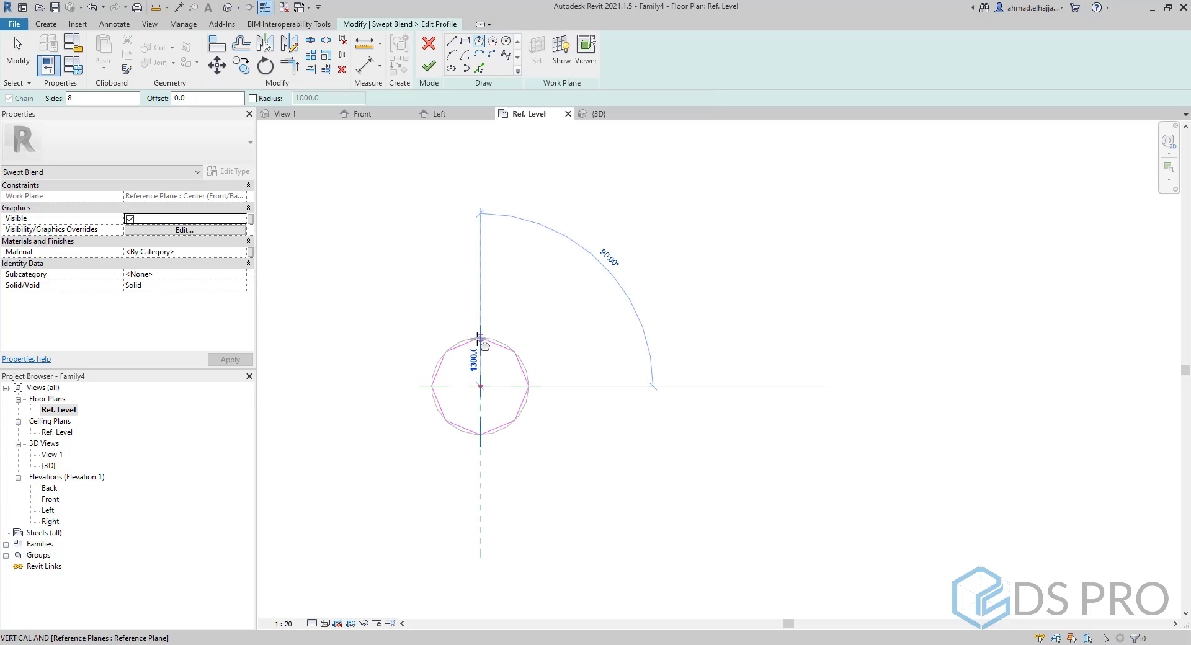
left_click(476, 294)
scroll(476, 293, "down", 4)
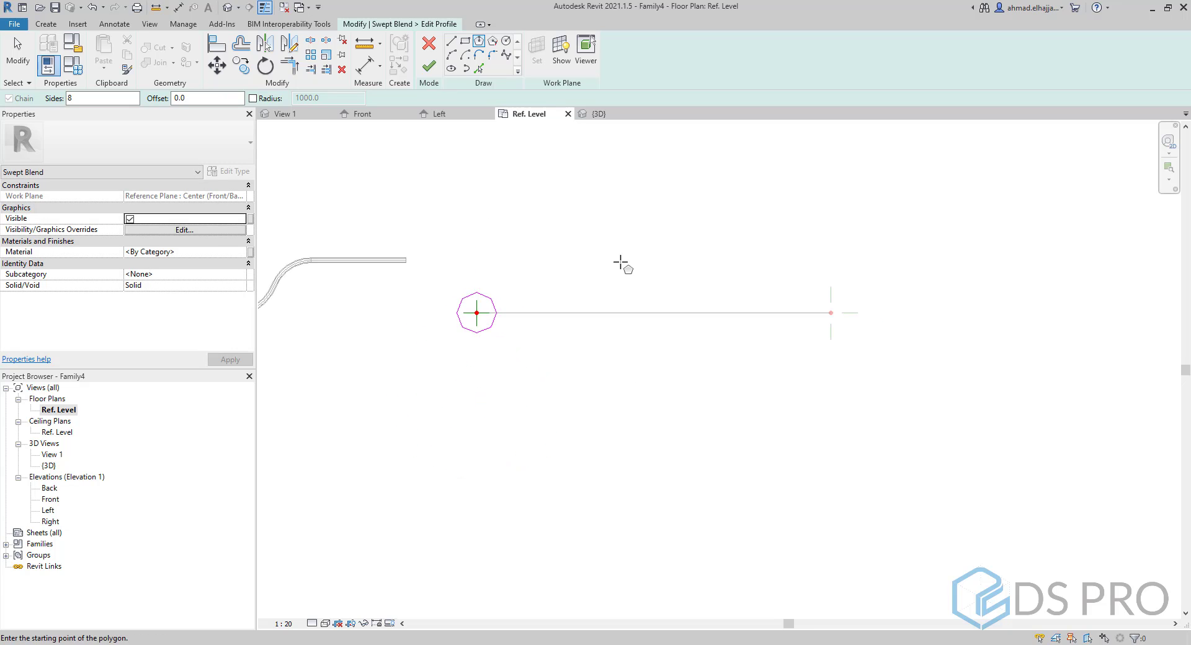
scroll(545, 295, "up", 3)
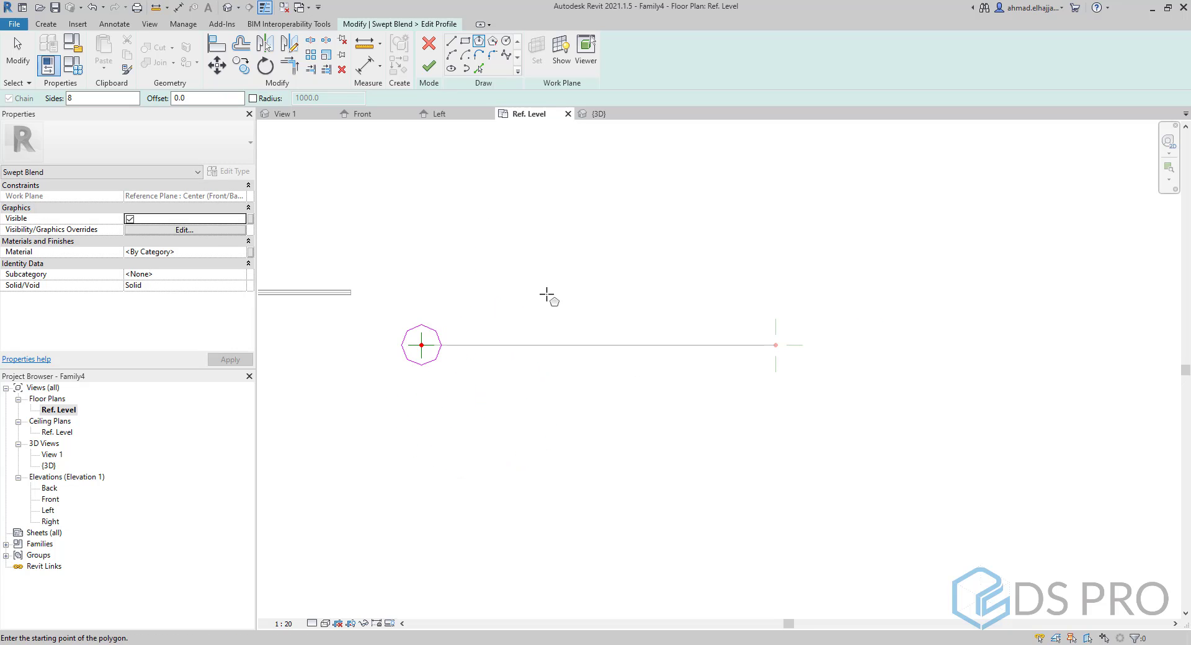
left_click(428, 68)
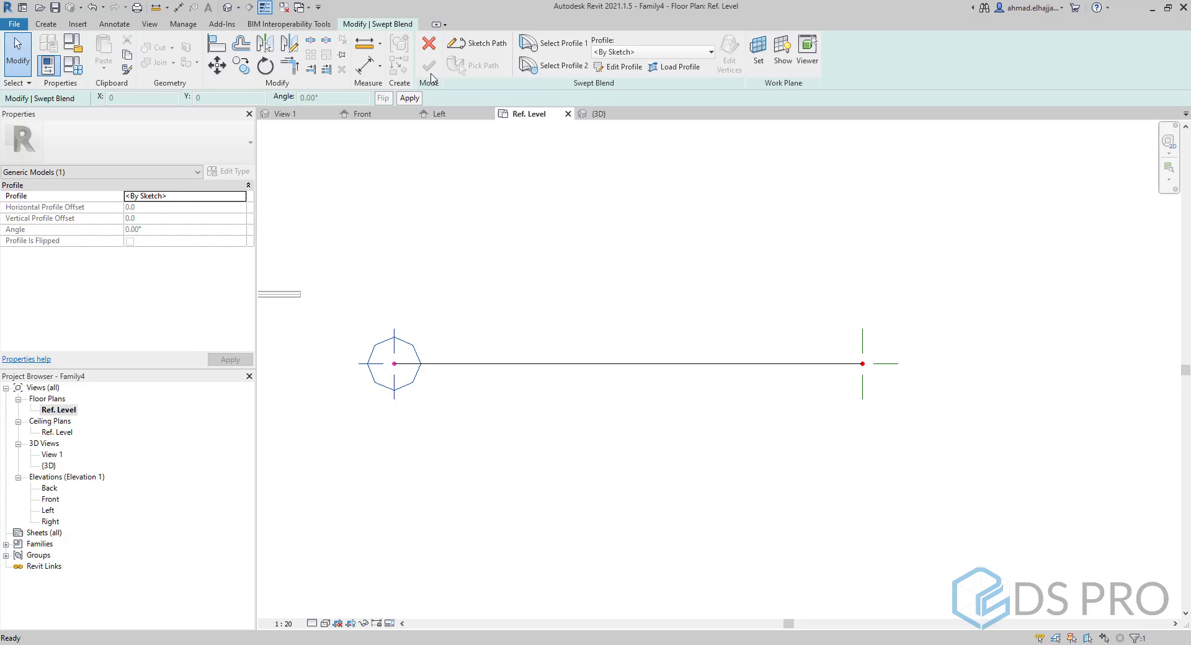
Draw a circle as Profile 2 at the arc's end and complete the octagon-to-circle swept blend.
left_click(562, 67)
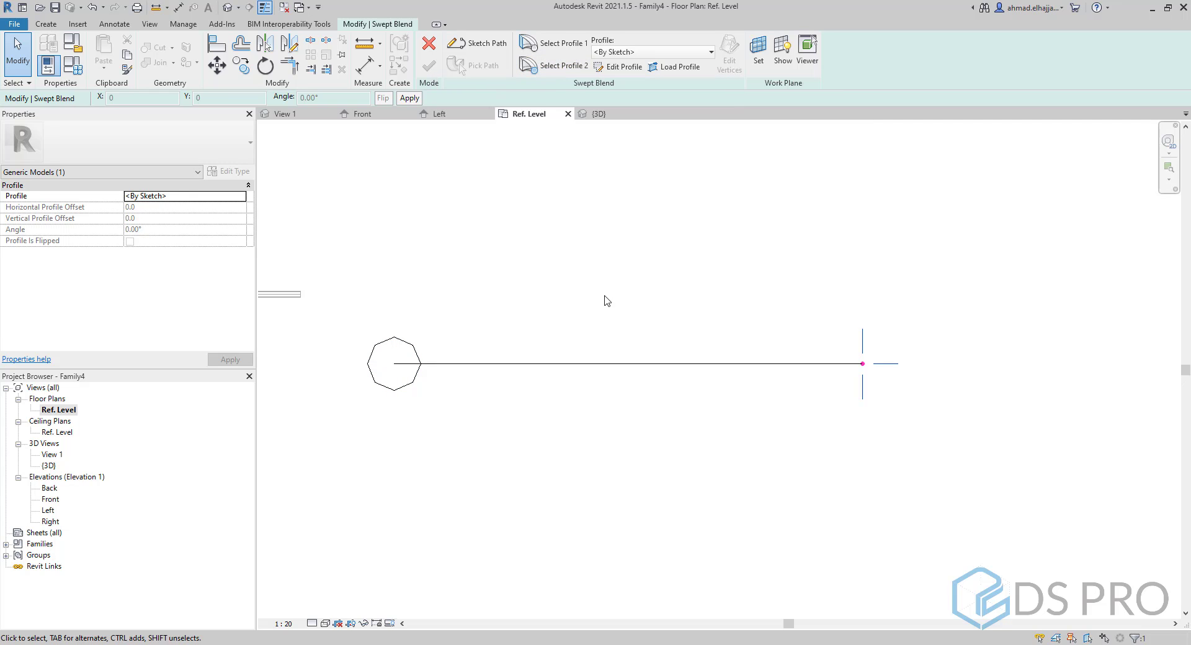
middle_click_drag(606, 300, 566, 310)
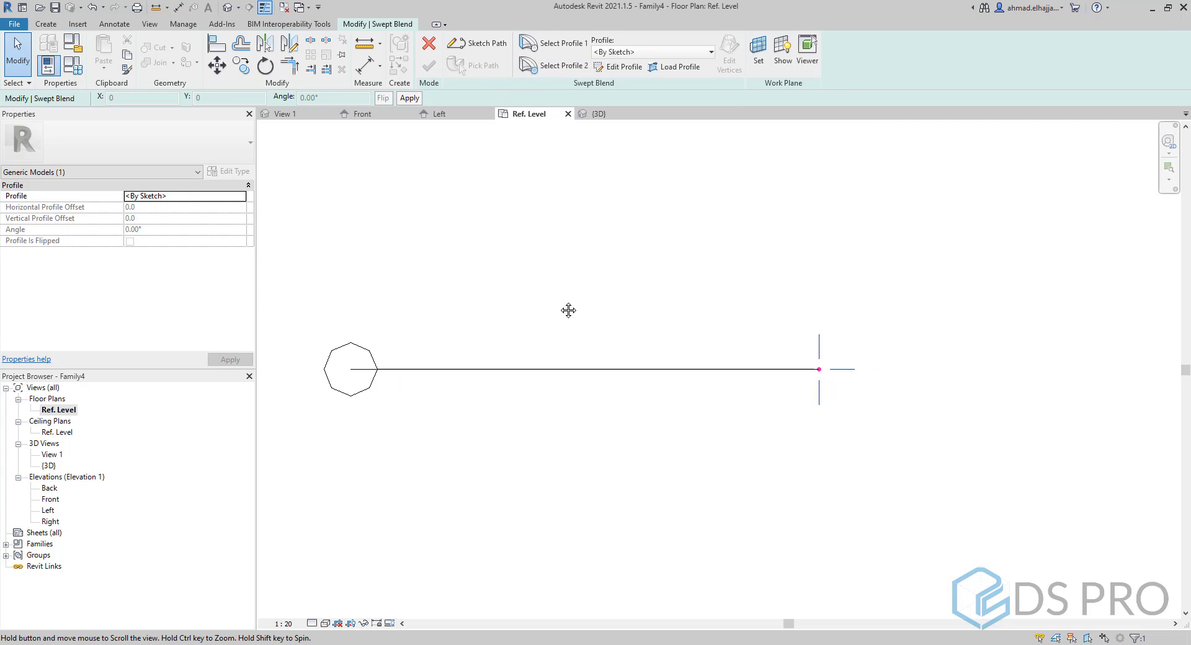
left_click(618, 67)
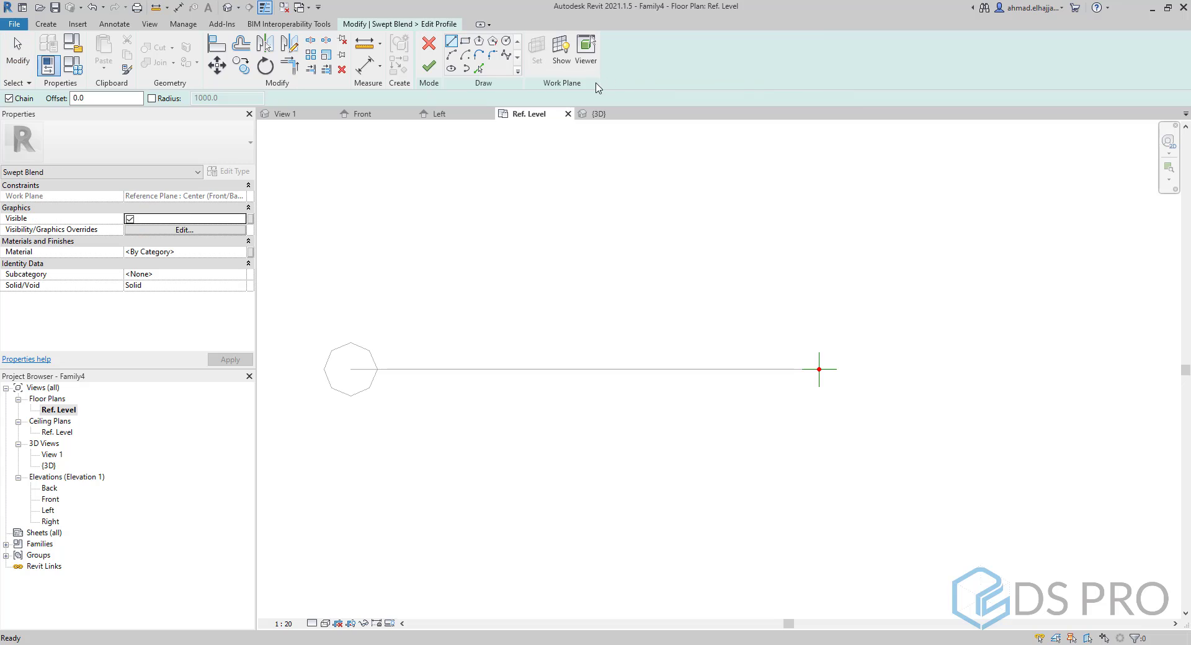
left_click(508, 42)
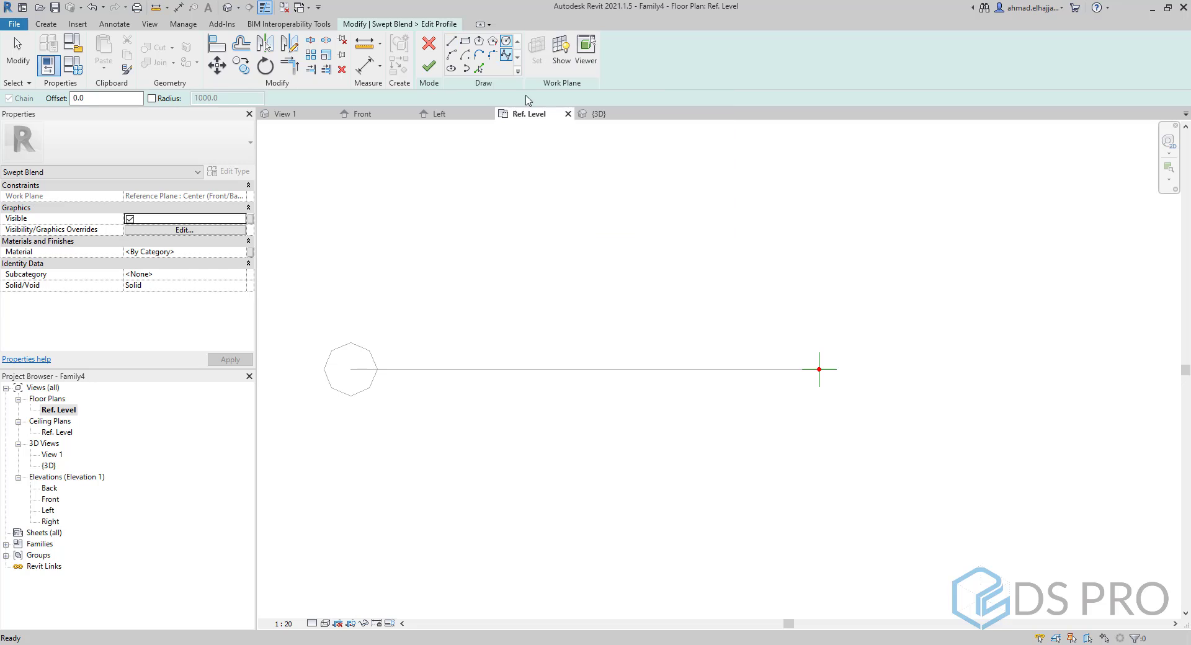
left_click(819, 369)
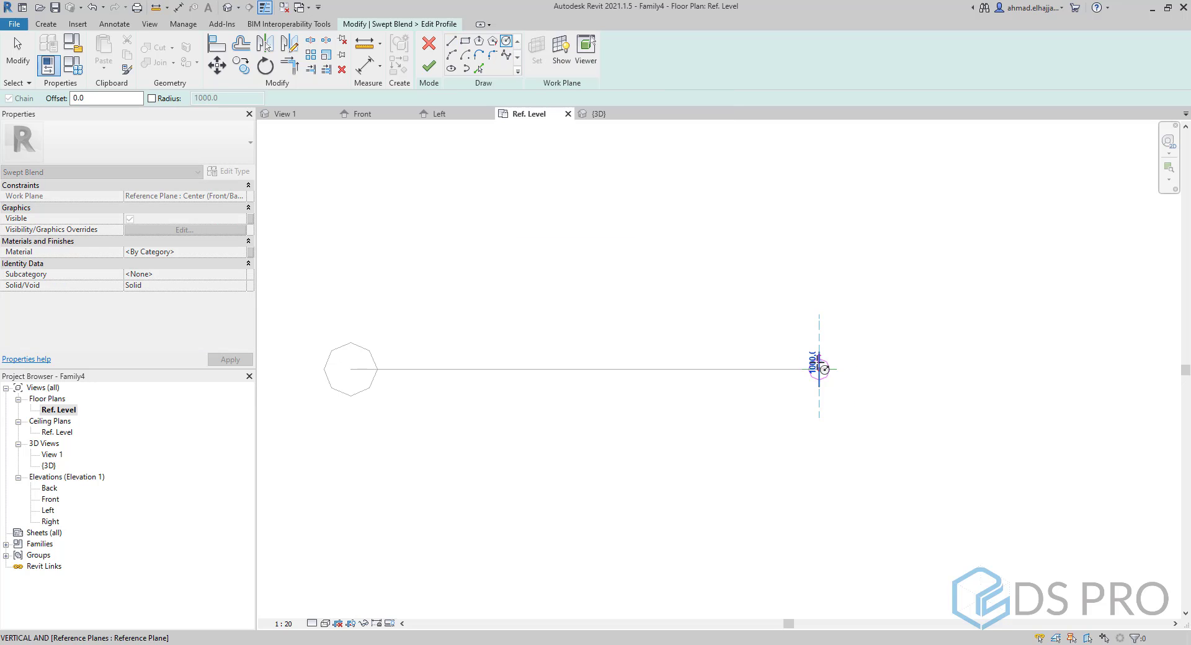
scroll(824, 370, "up", 4)
scroll(820, 355, "down", 3)
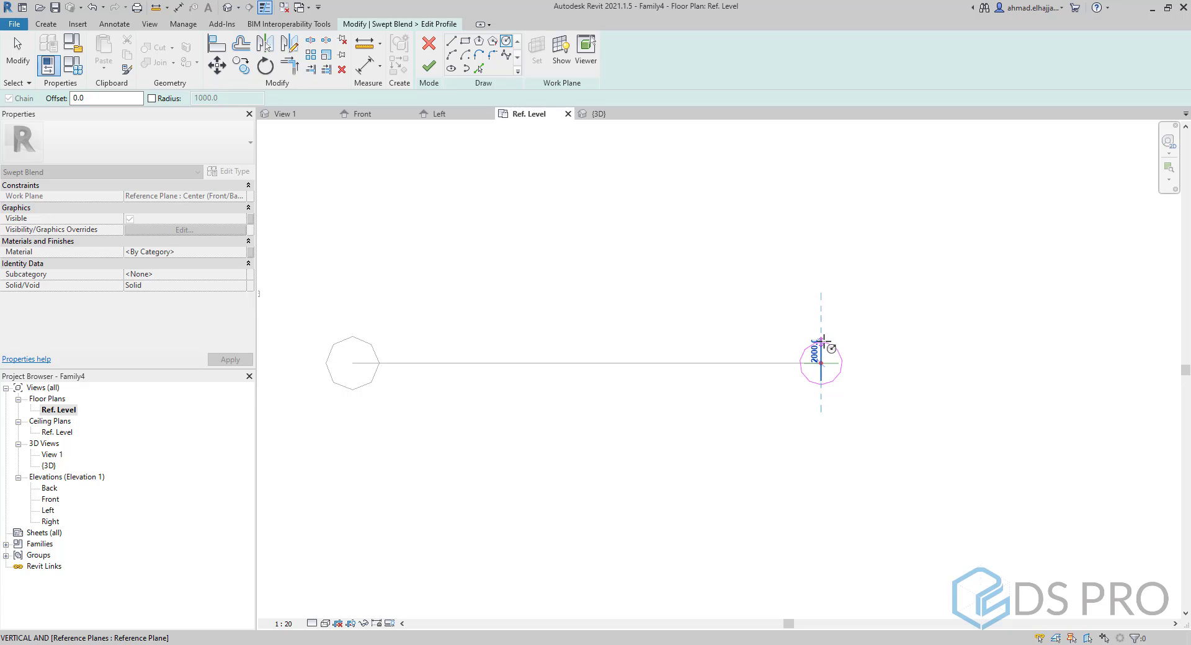
left_click(820, 341)
key("Escape")
key("Escape")
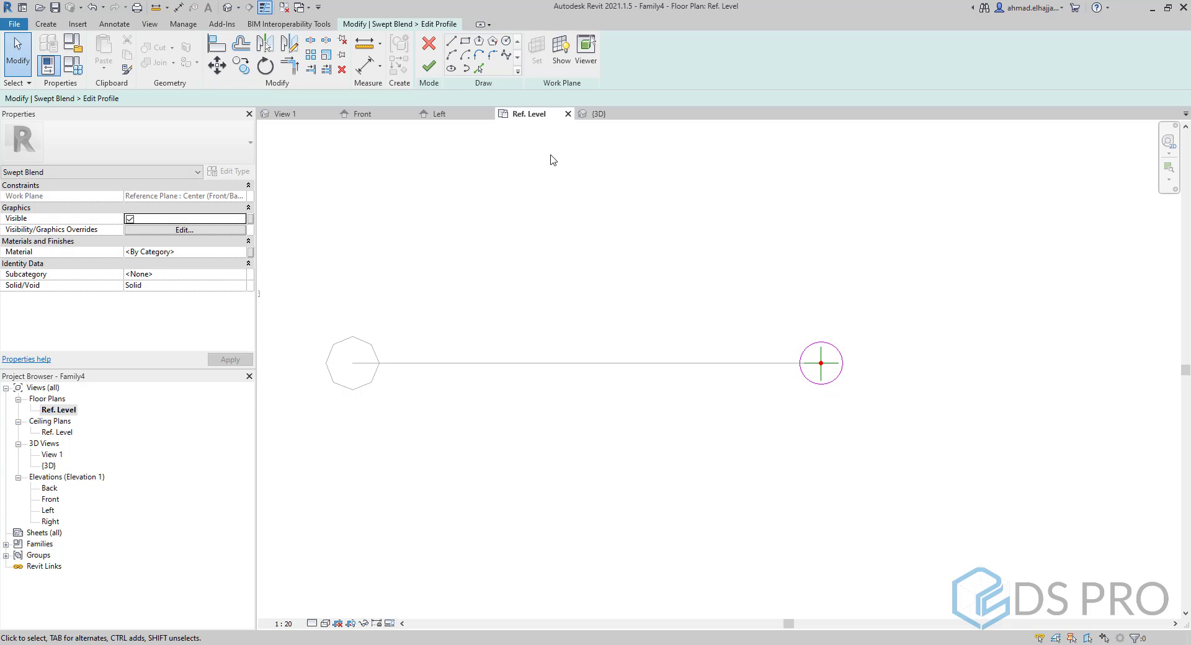
left_click(428, 66)
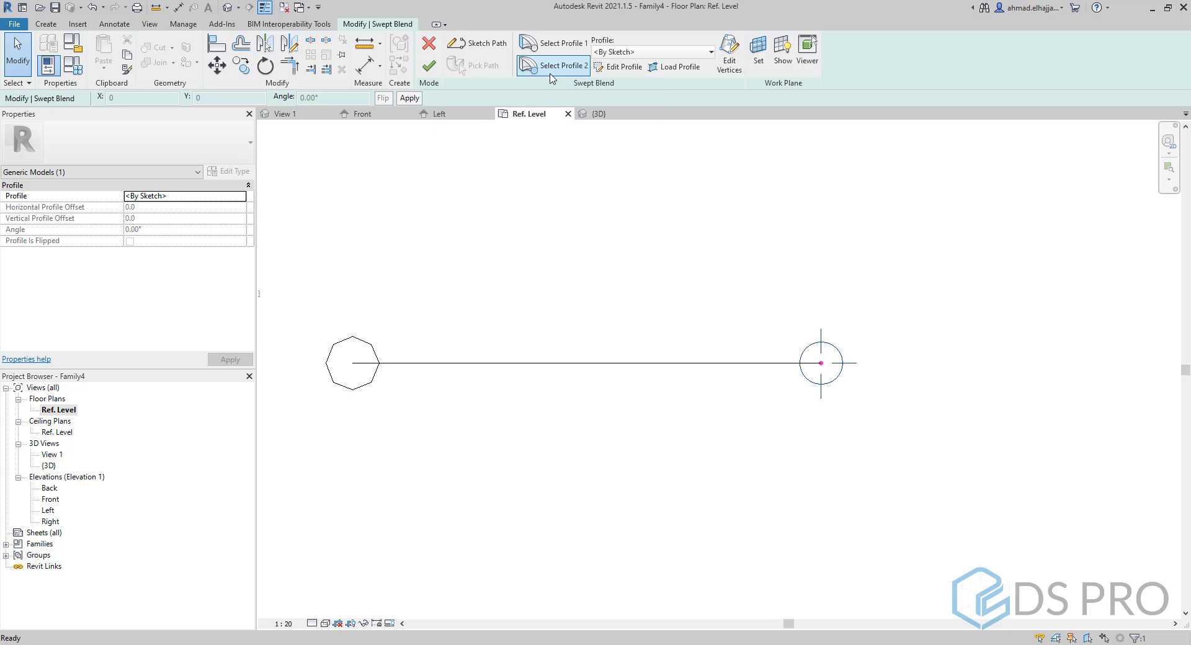
left_click(428, 66)
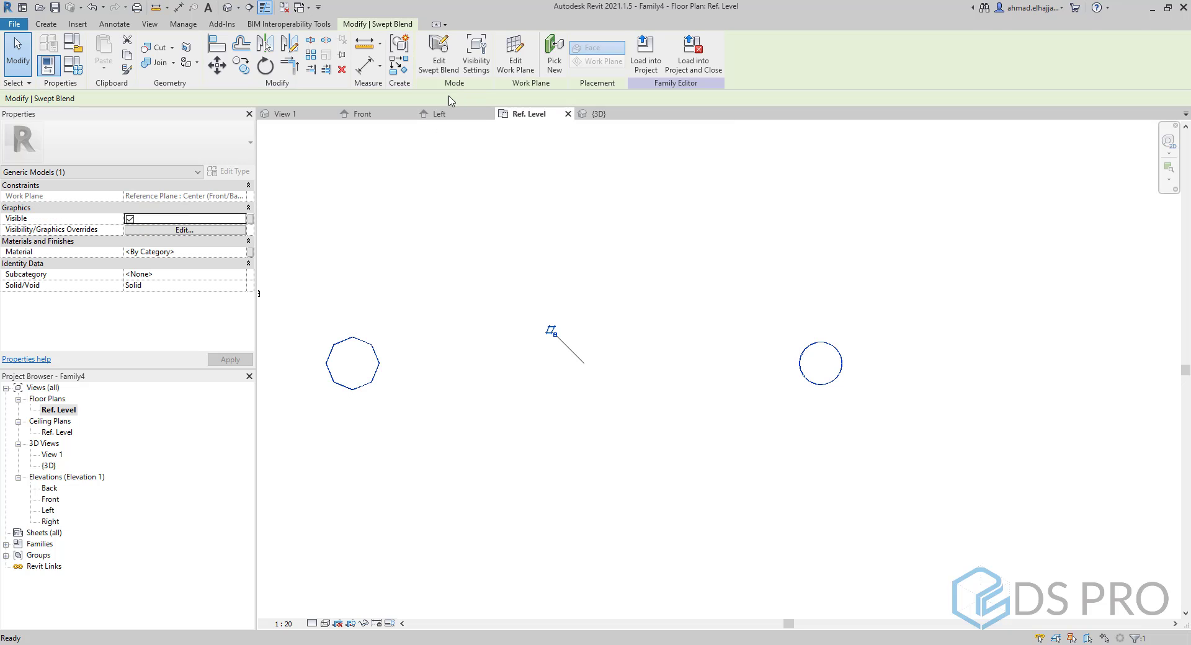
left_click(225, 8)
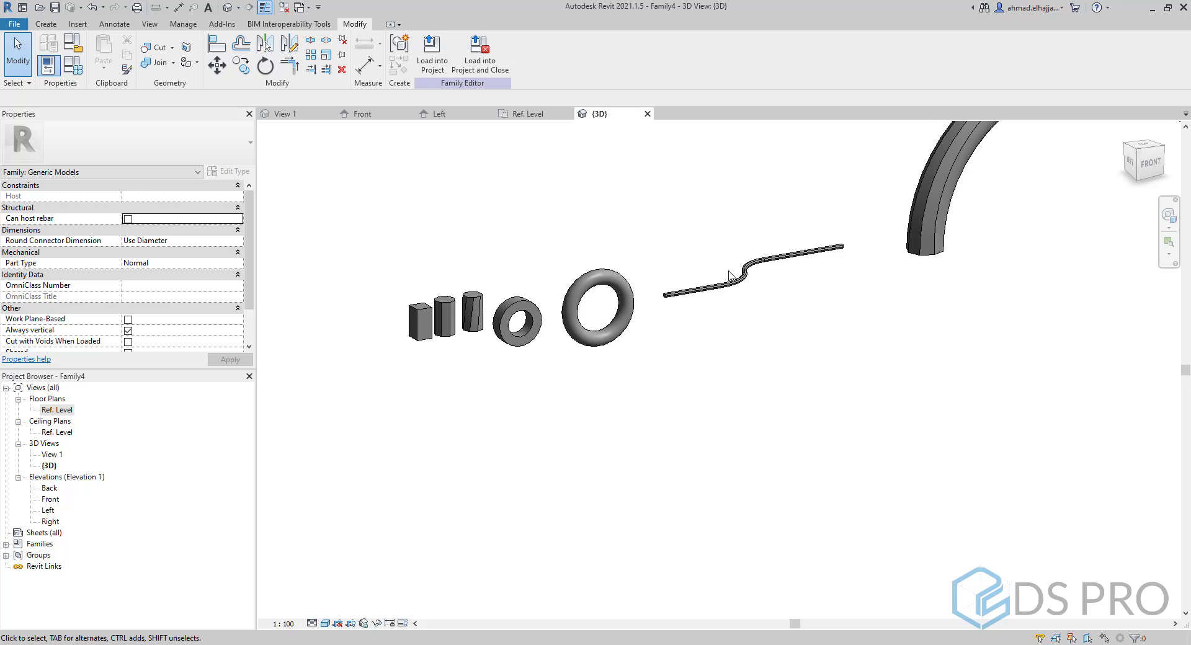
middle_click_drag(910, 302, 465, 439)
left_click(451, 310)
scroll(484, 385, "up", 3)
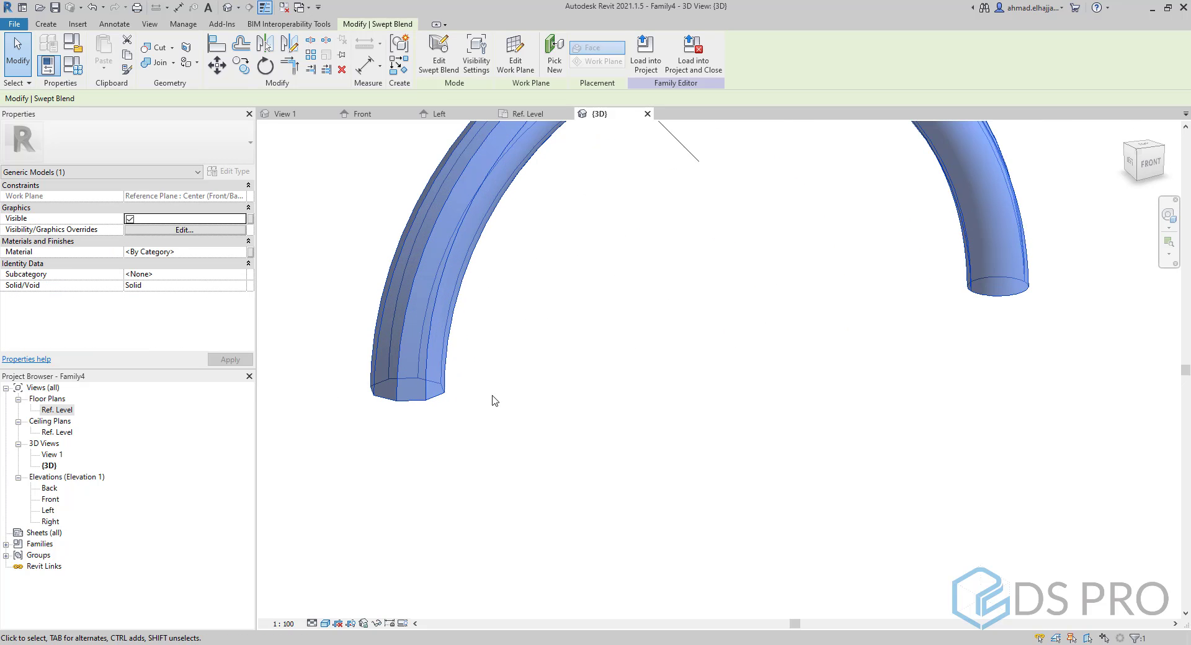
left_click(439, 434)
middle_click_drag(380, 340, 428, 445)
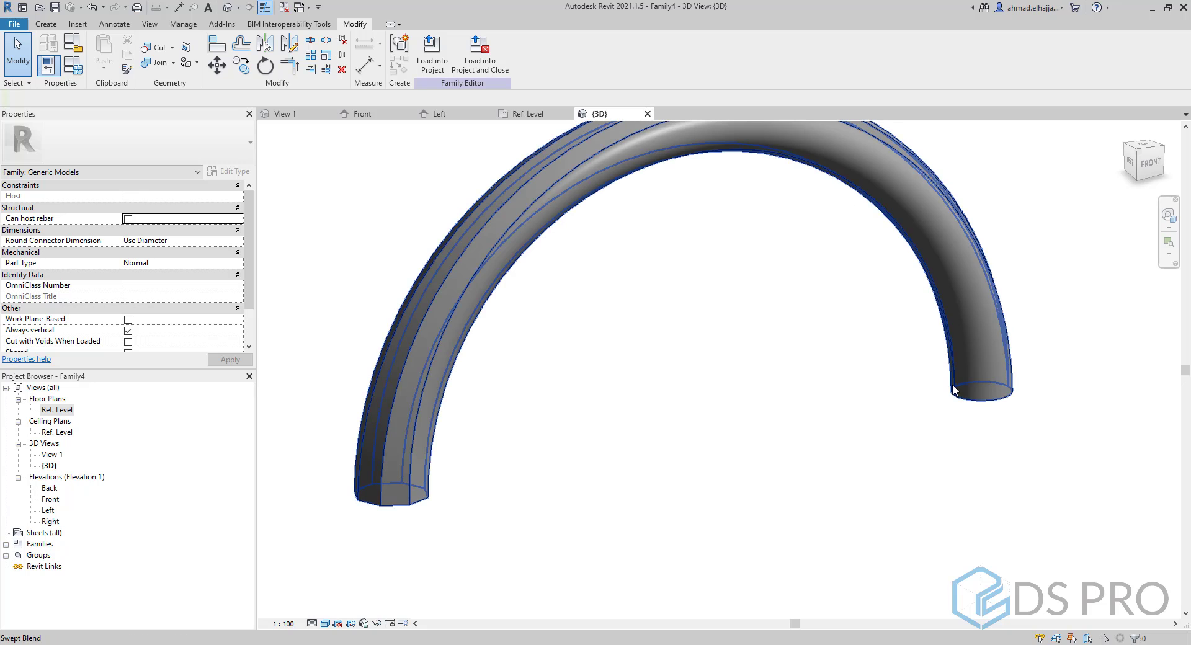
scroll(949, 384, "down", 3)
scroll(861, 379, "down", 1)
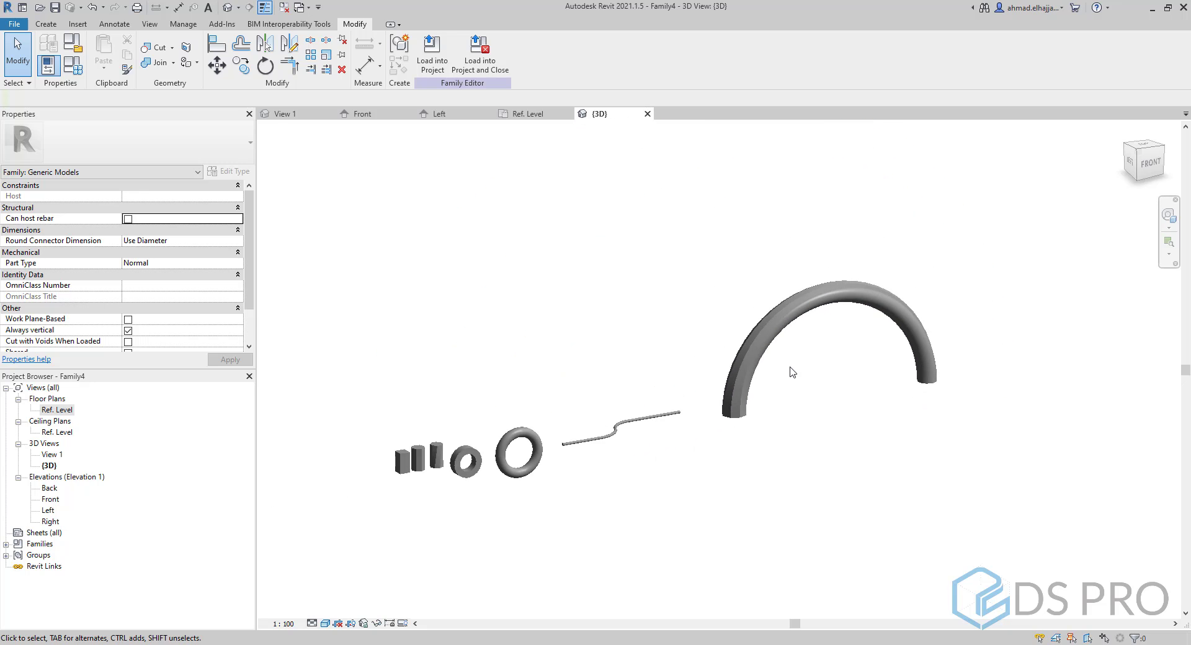
middle_click_drag(756, 360, 570, 340, "shift")
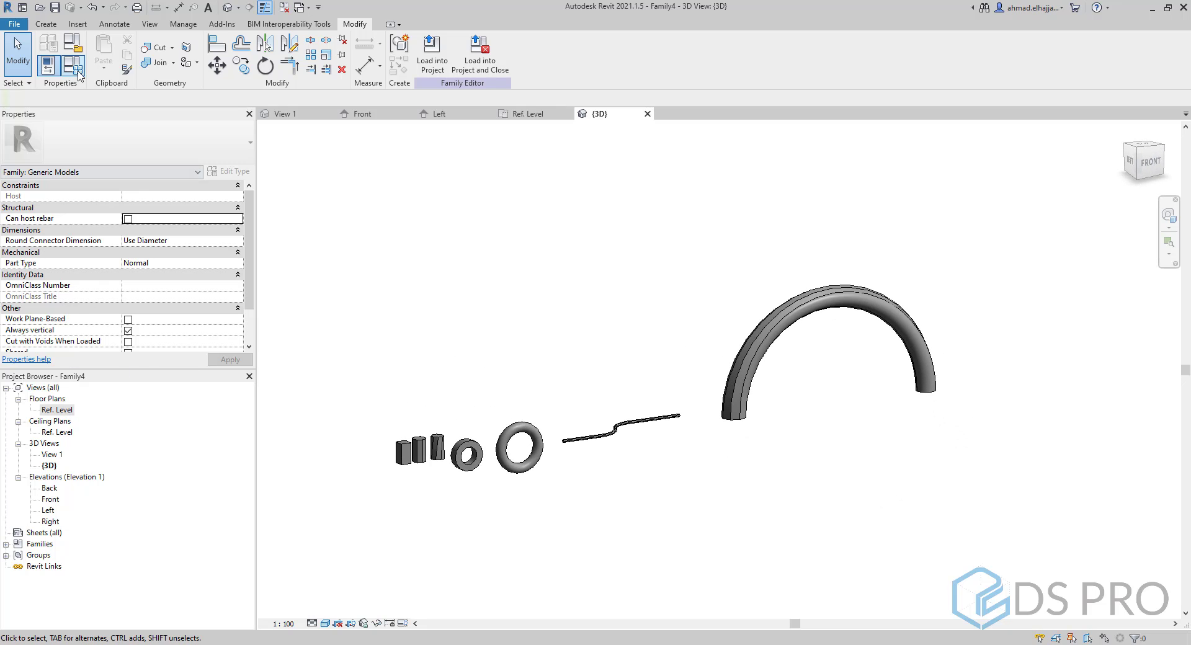
left_click(49, 28)
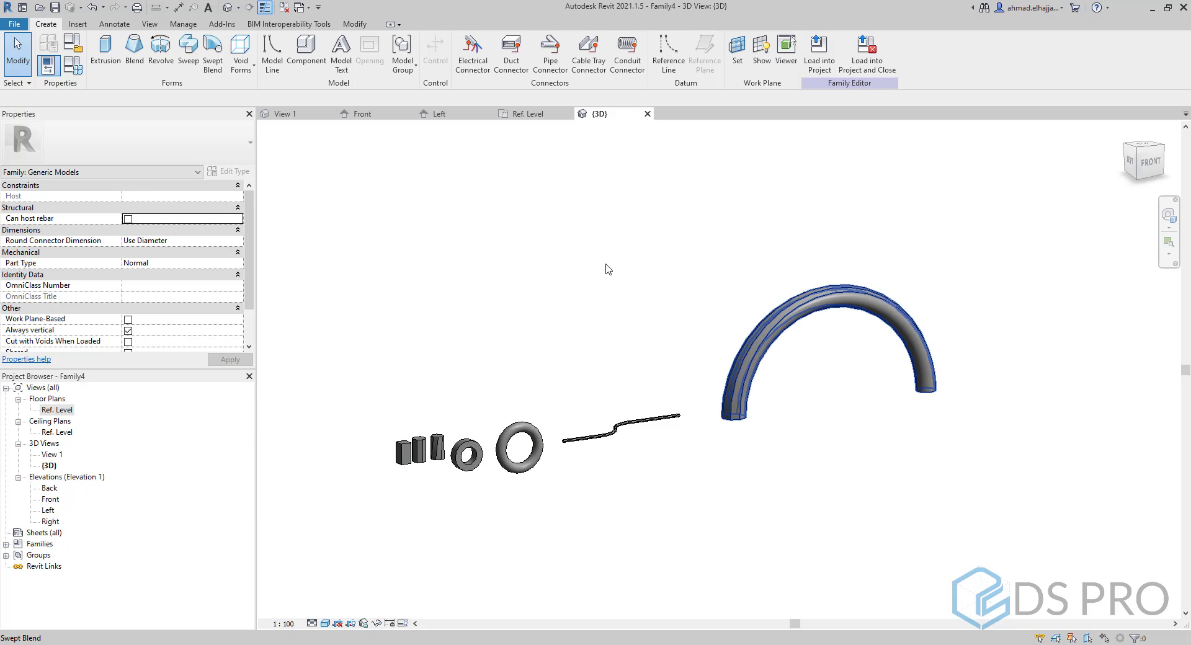
left_click(251, 67)
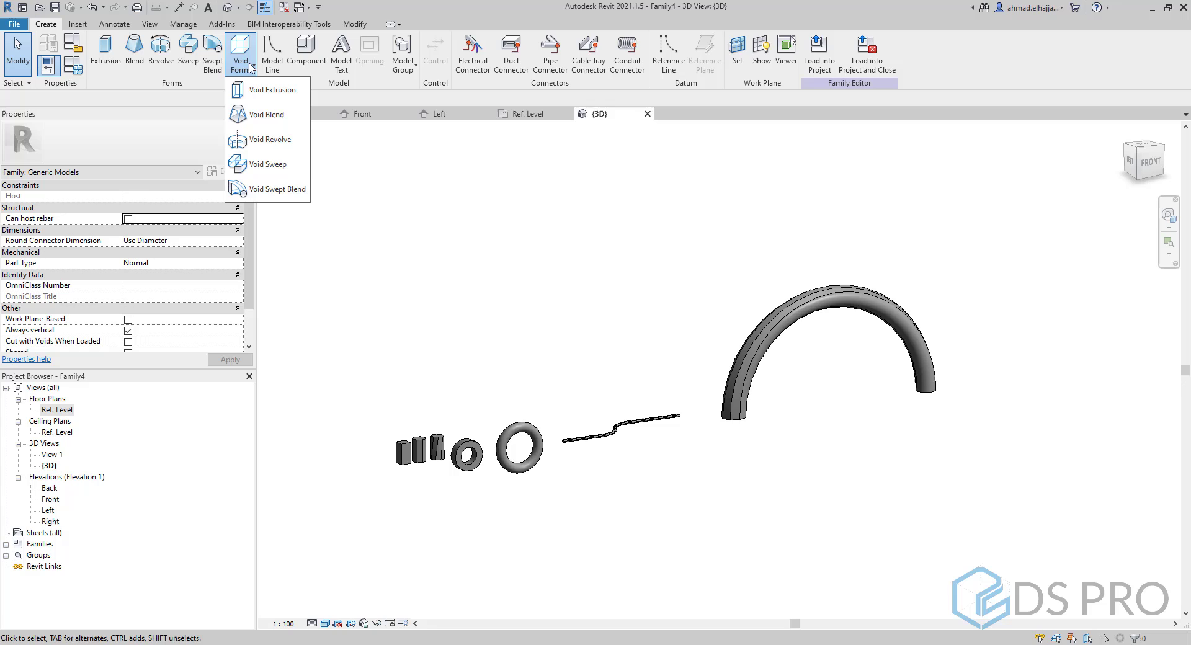
middle_click_drag(572, 359, 646, 234)
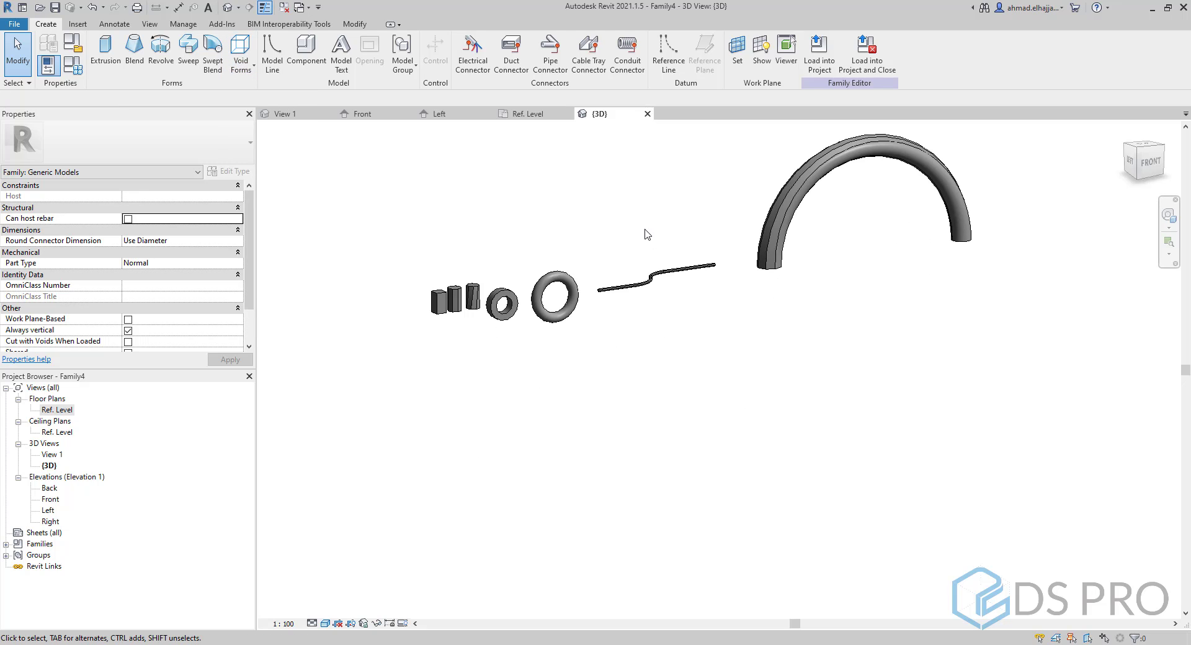
In Ref. Level, draw a rectangular void extrusion offset 500 inside the square block, depth 250.
double_click(57, 410)
scroll(462, 369, "down", 3)
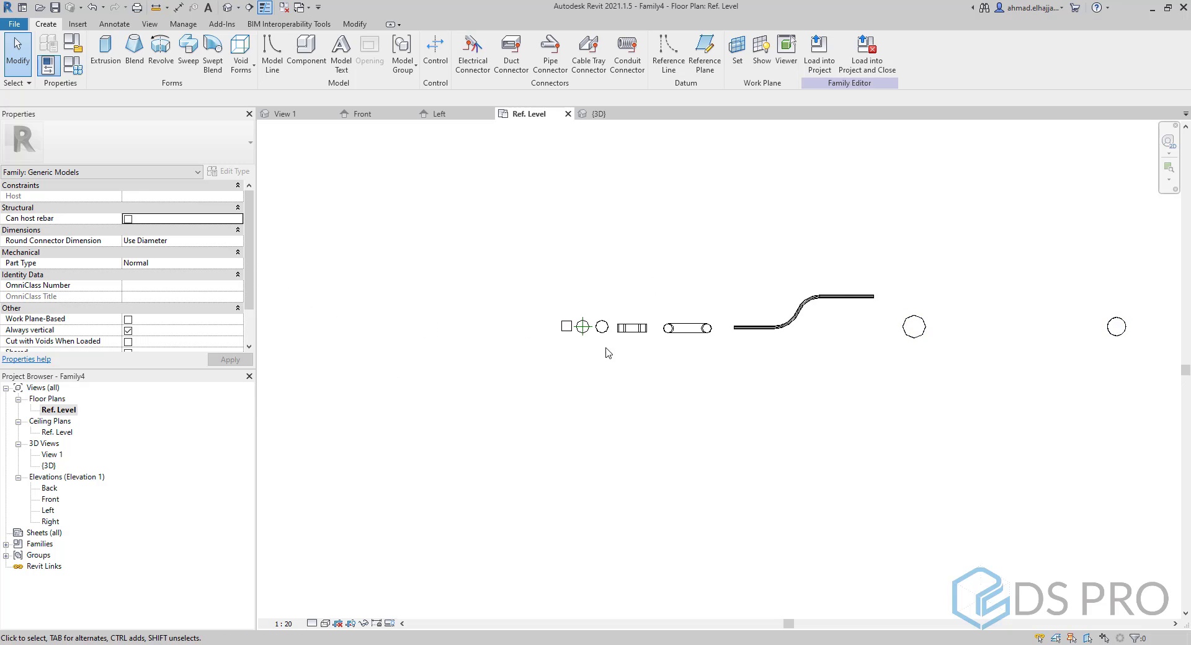
scroll(564, 328, "up", 10)
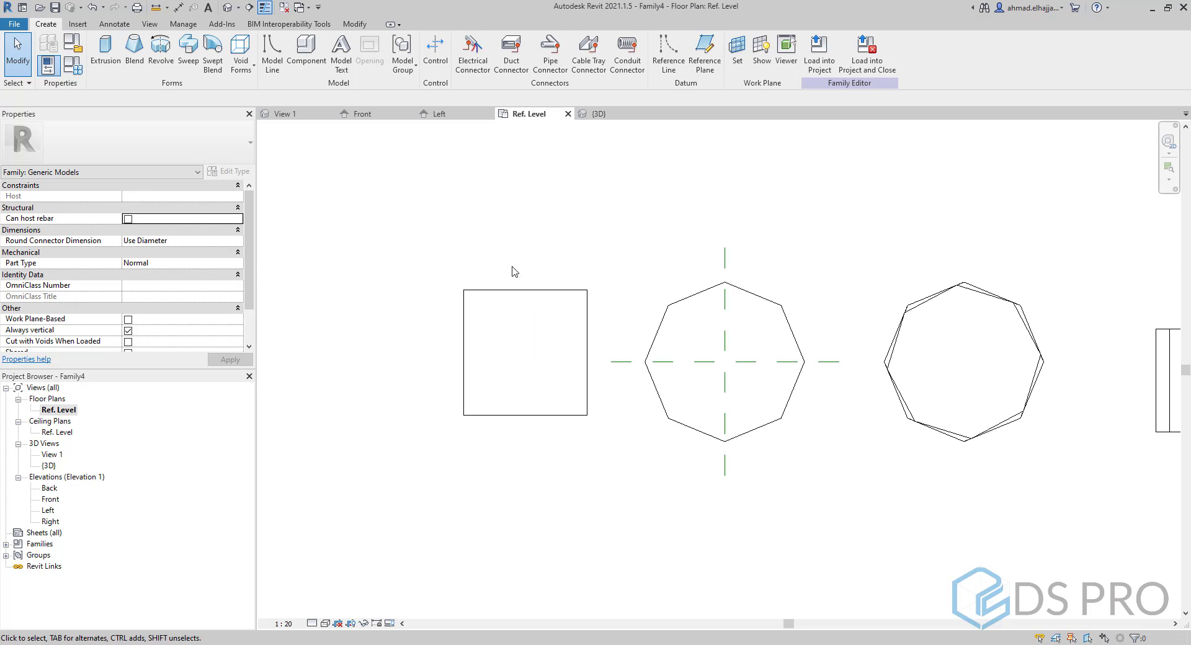
middle_click_drag(514, 272, 536, 335)
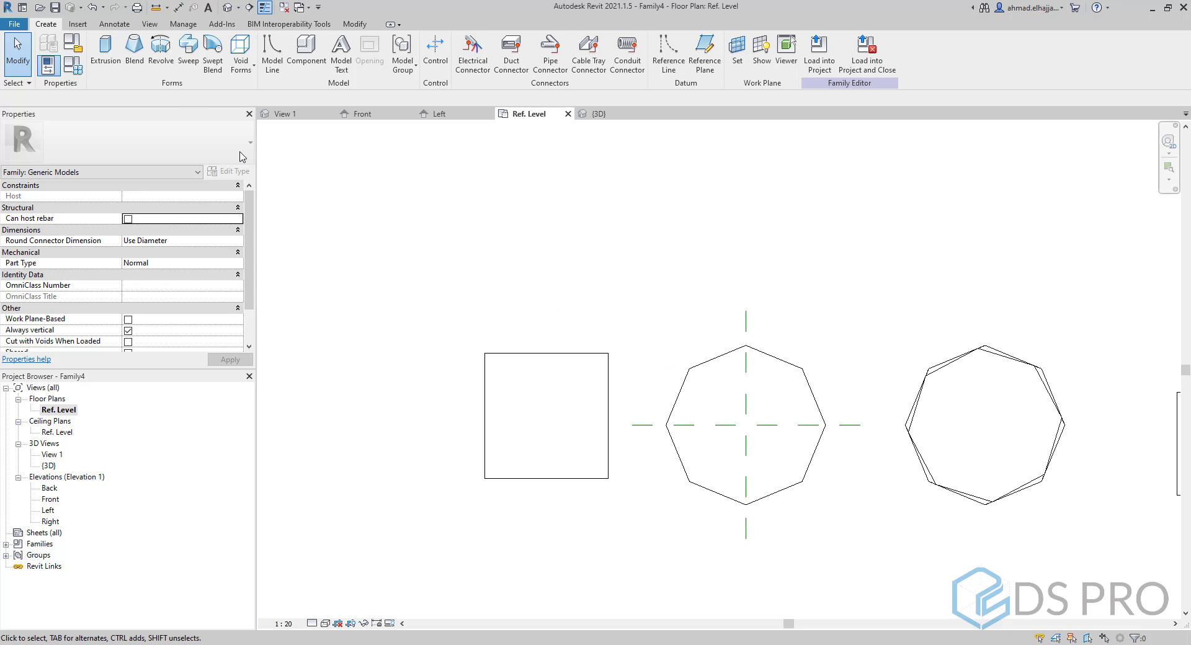
left_click(252, 70)
left_click(267, 87)
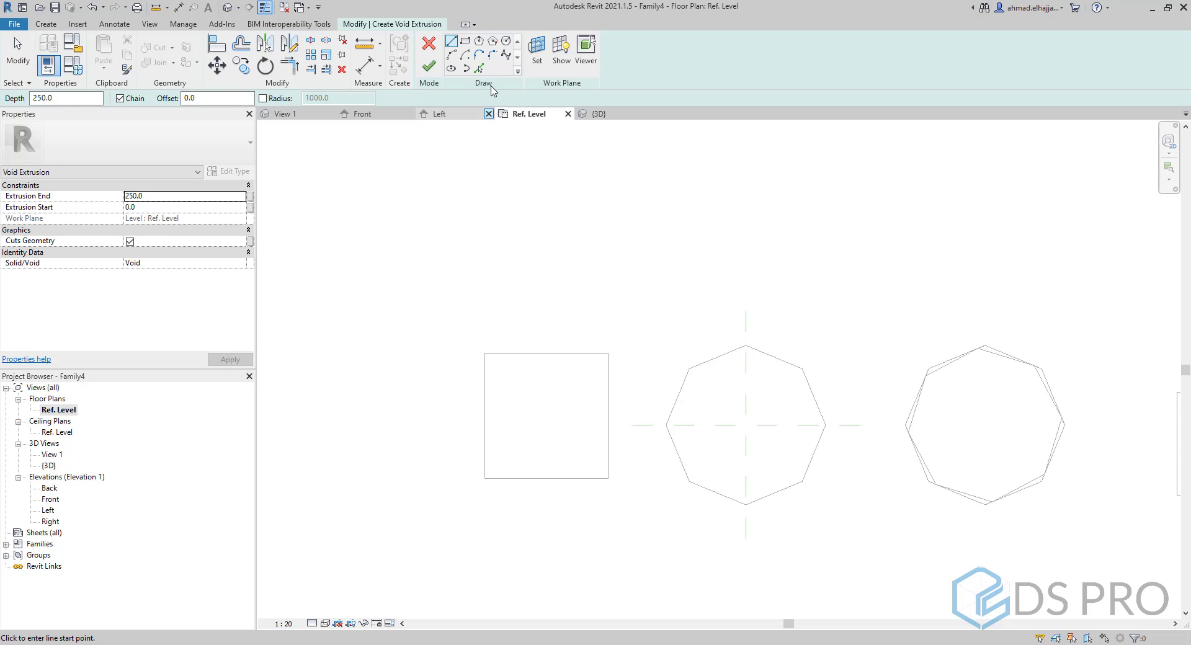
left_click(464, 40)
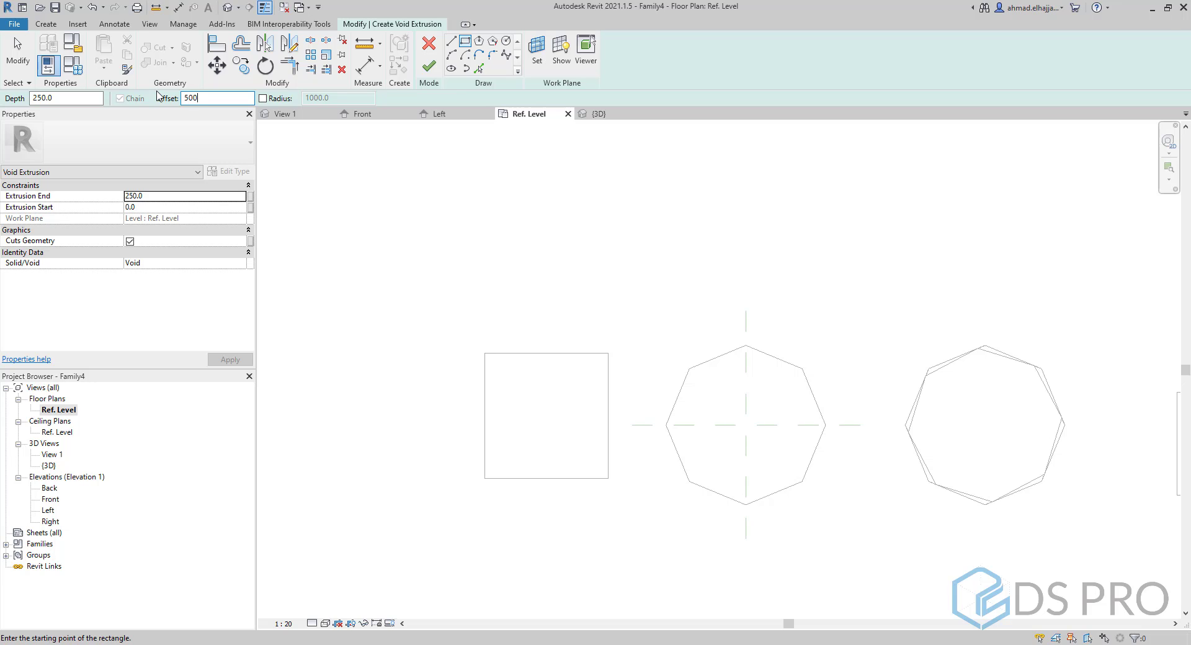
left_click(487, 355)
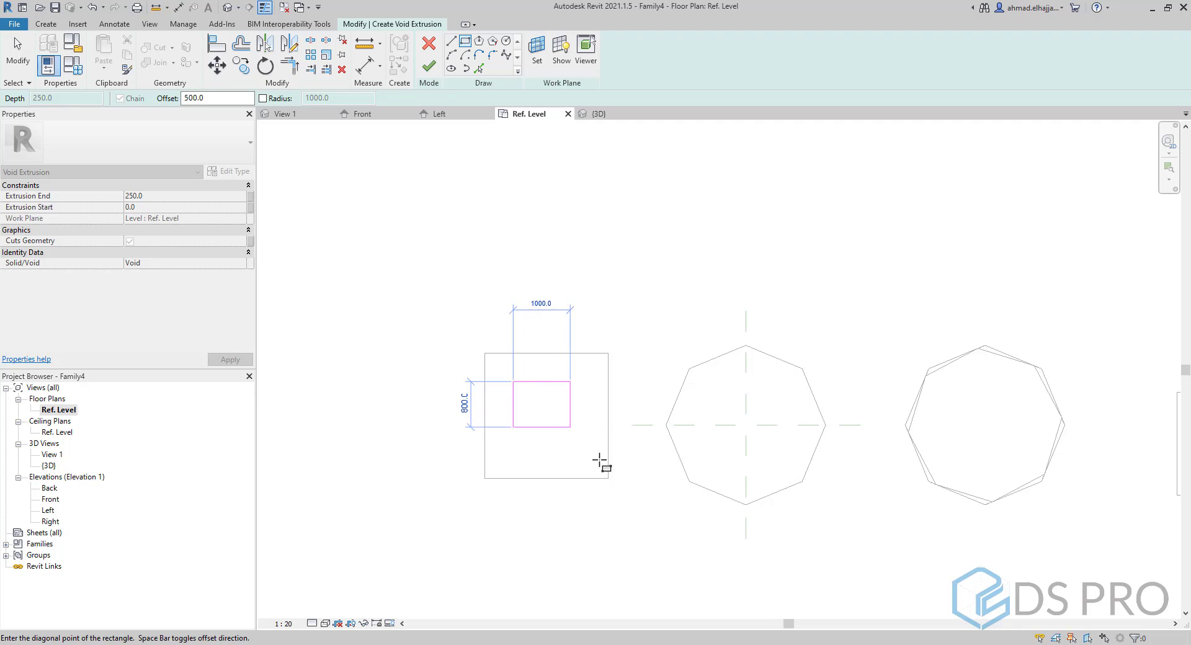
left_click(609, 477)
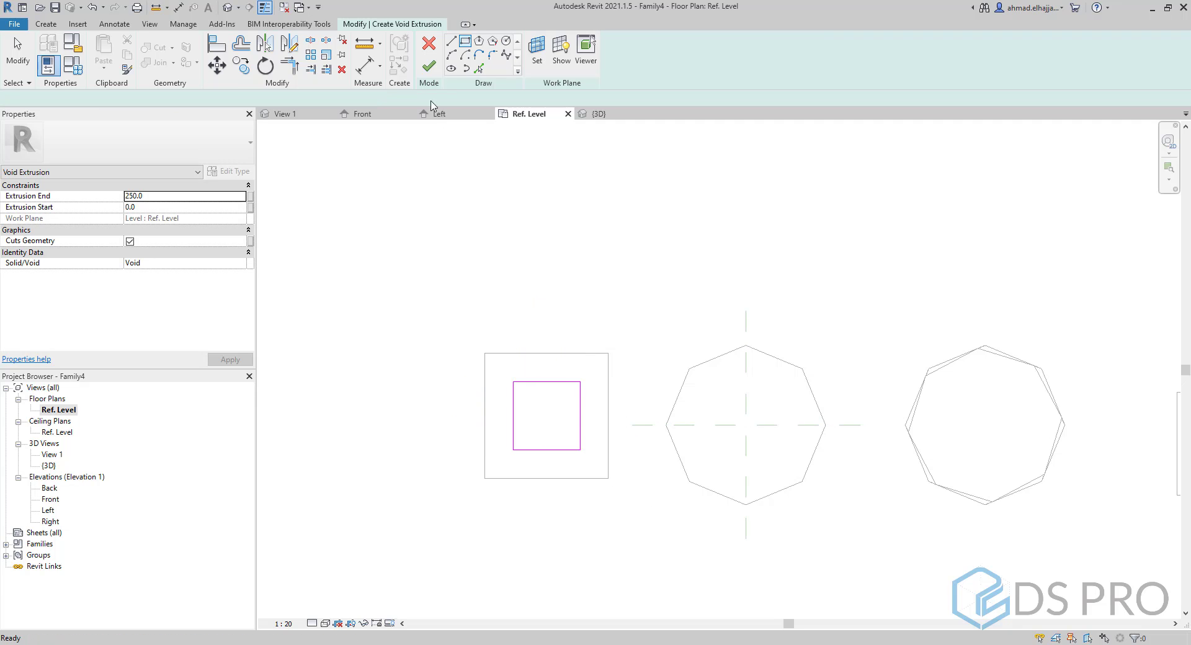
left_click(428, 66)
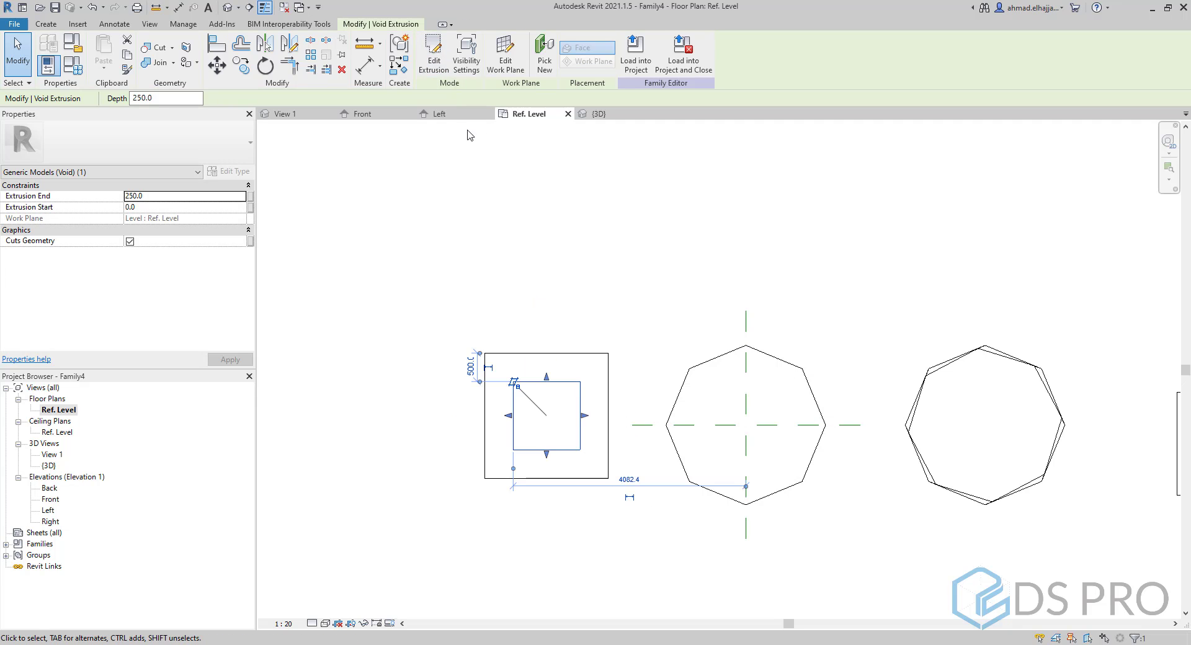
Open the default 3D view and set the visual style to Wireframe.
left_click(227, 7)
scroll(485, 318, "up", 3)
scroll(484, 318, "up", 4)
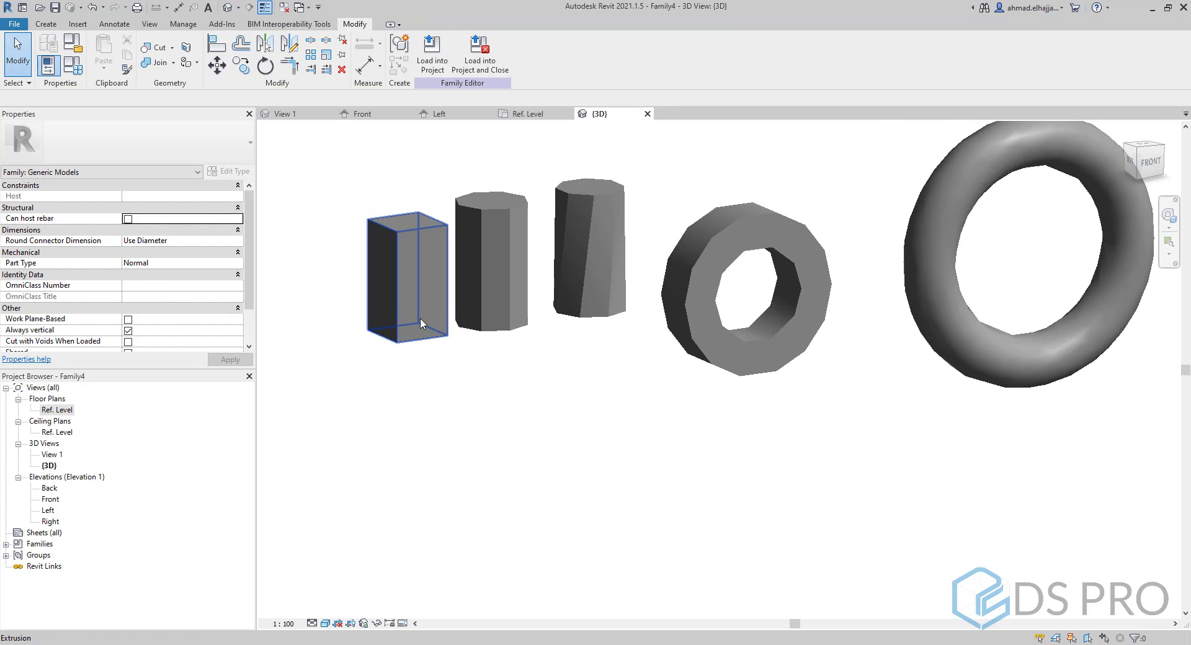
left_click(323, 624)
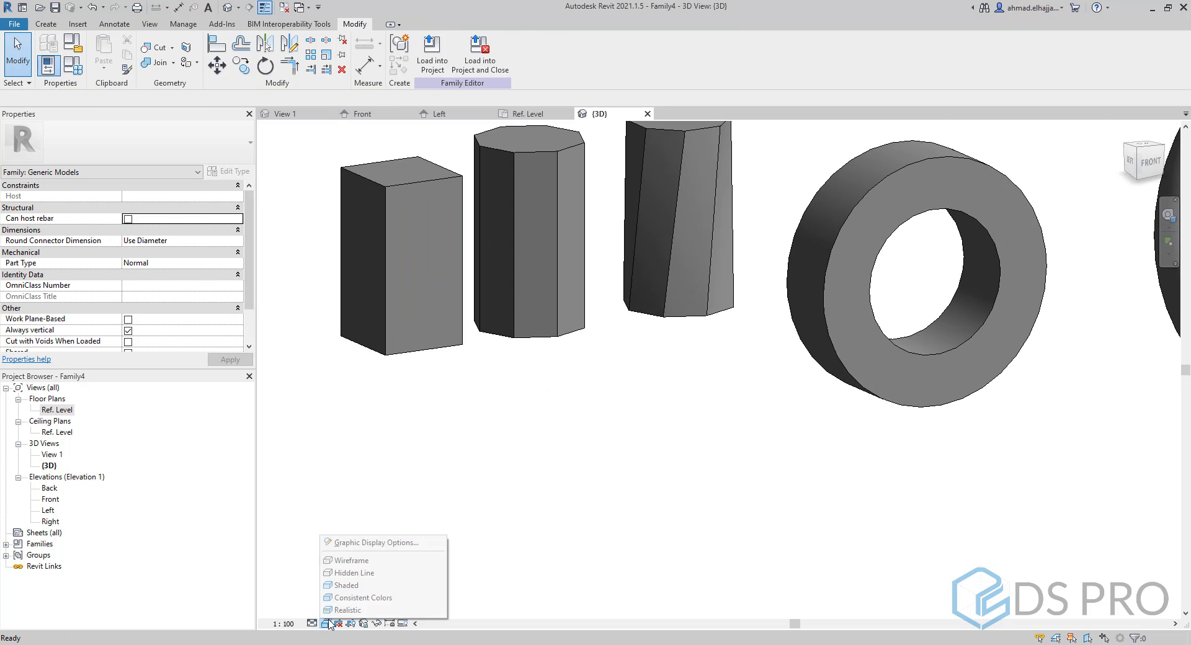
left_click(351, 561)
Stretch the void box's top up to 4870.4 so it passes through the square block.
left_click(411, 349)
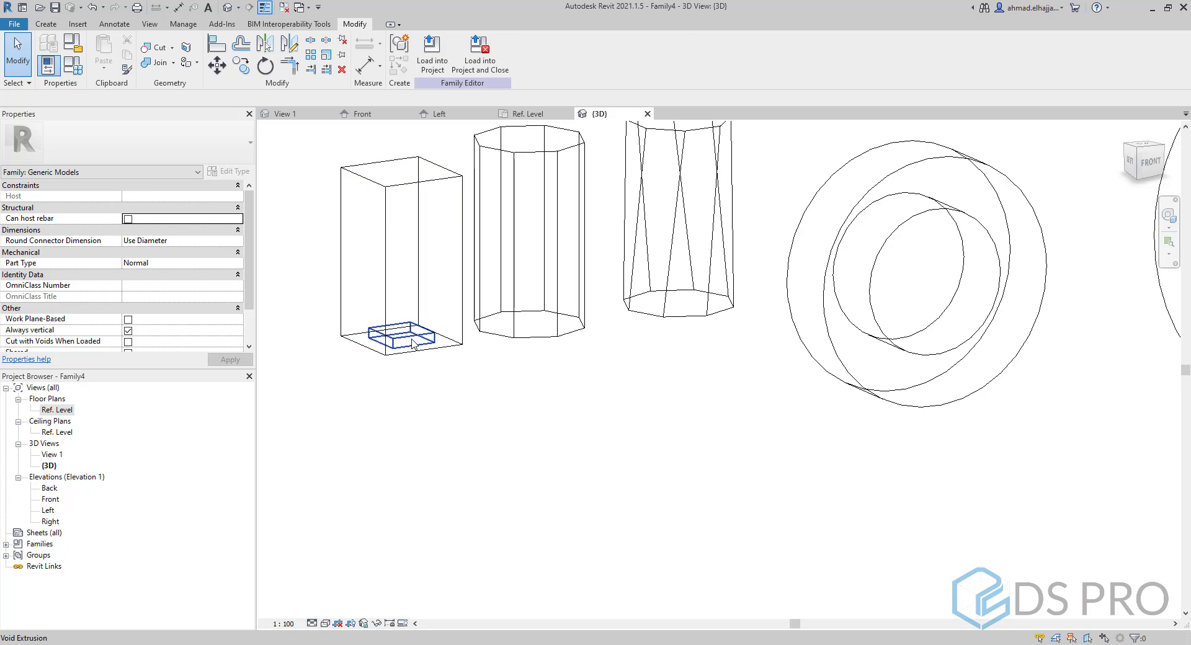
scroll(411, 342, "up", 2)
left_click_drag(395, 322, 394, 213)
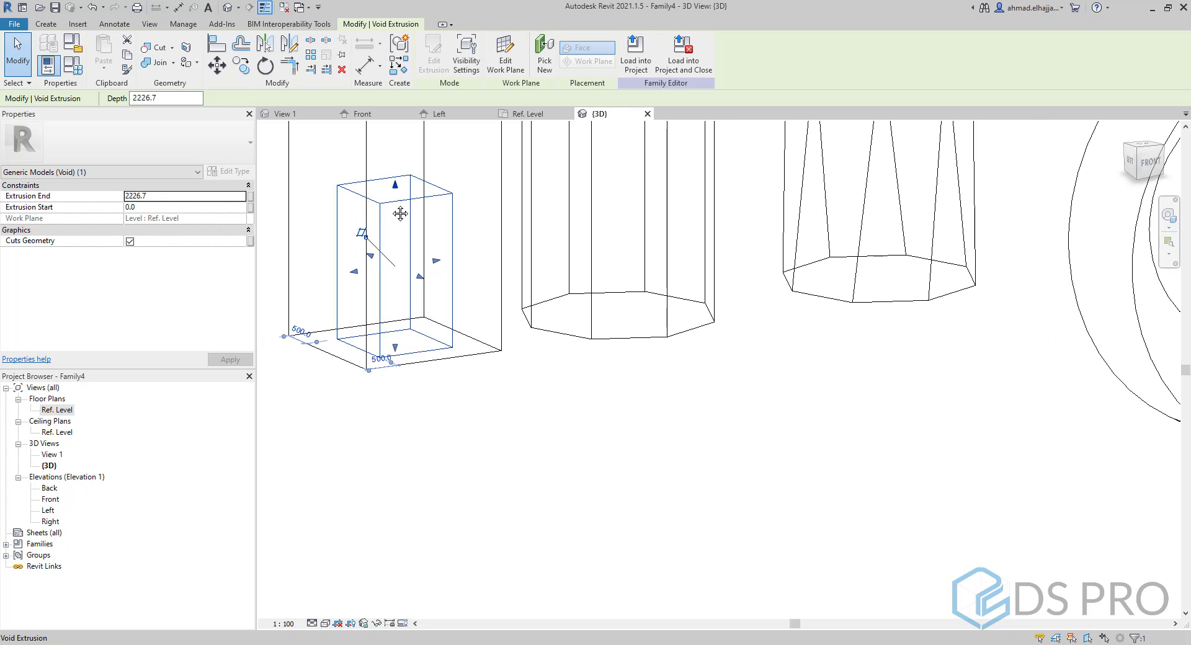
middle_click_drag(393, 213, 403, 379)
left_click_drag(403, 388, 395, 186)
middle_click_drag(393, 498, 421, 343)
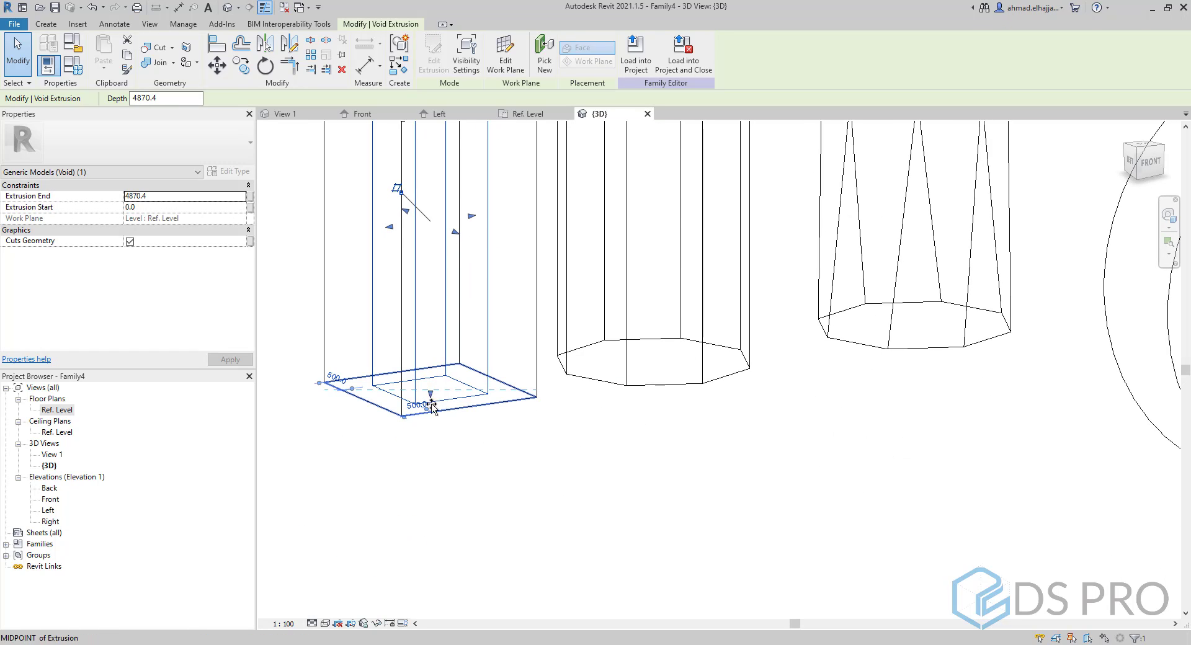
left_click(422, 456)
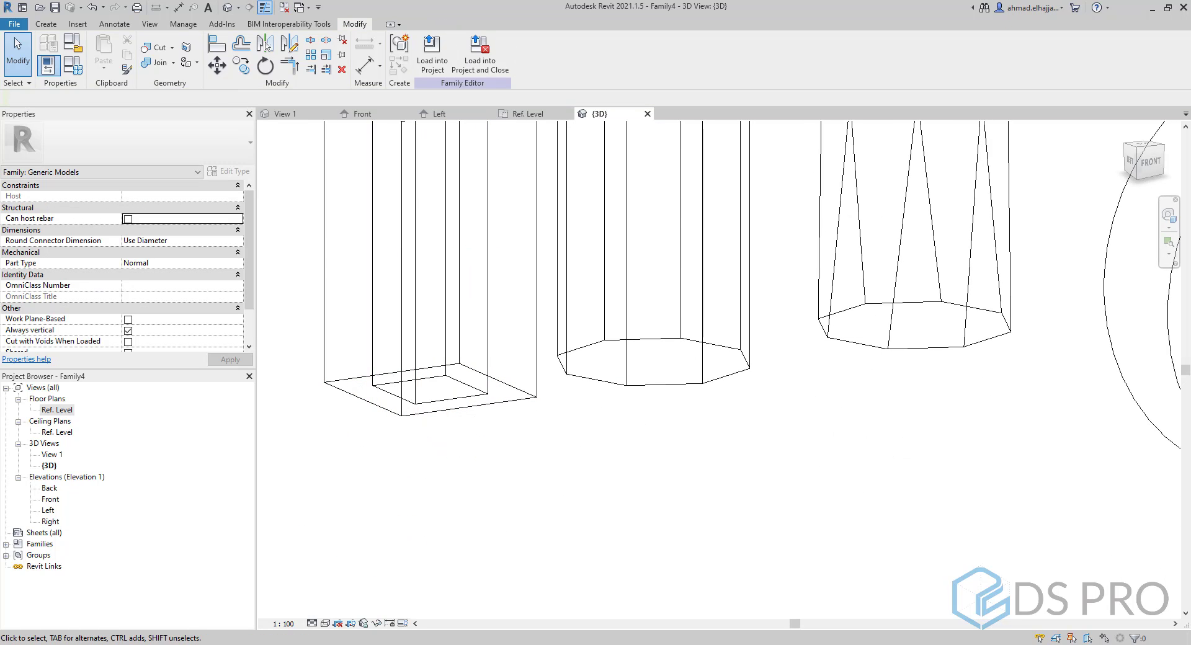
Return to Shaded style and orbit around the block to confirm the square hole.
left_click(325, 624)
left_click(338, 537)
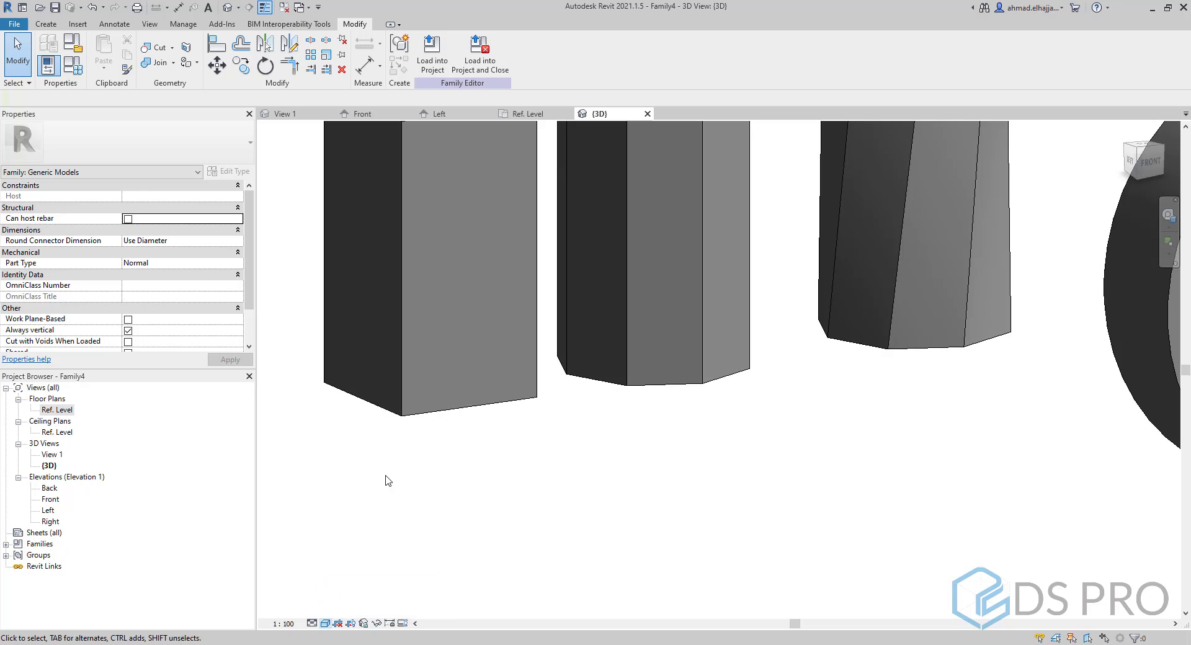
middle_click_drag(388, 478, 512, 633)
middle_click_drag(540, 518, 944, 358, "shift")
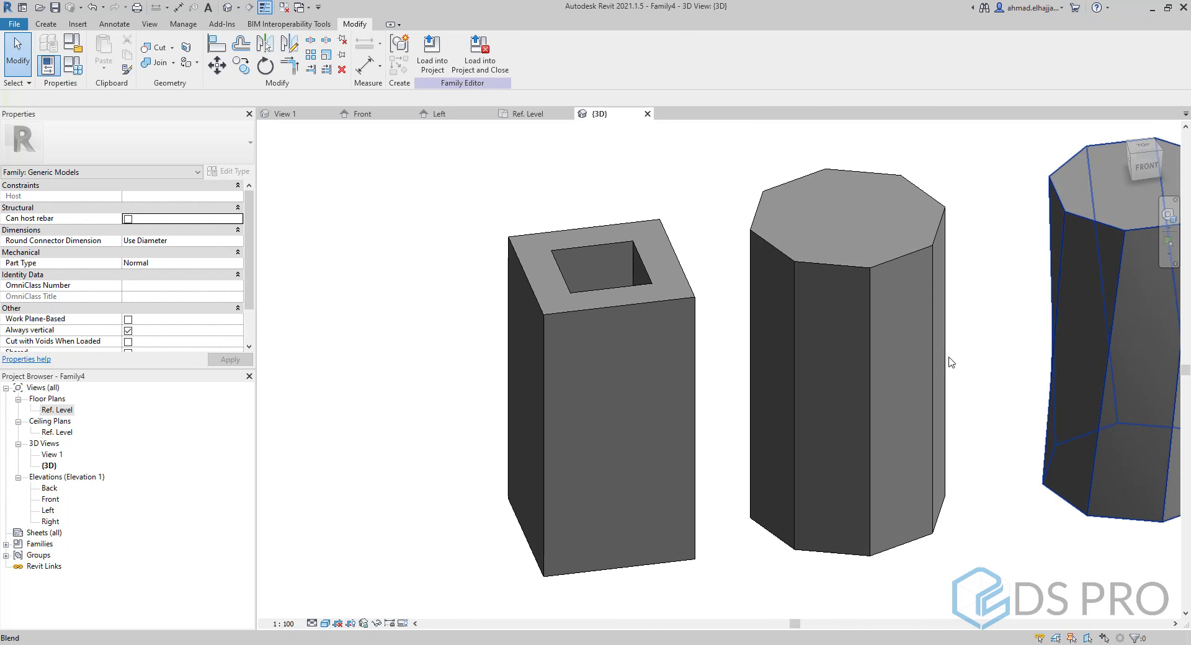
left_click(630, 286)
middle_click_drag(631, 287, 719, 423, "shift")
left_click(719, 423)
middle_click_drag(701, 322, 775, 243, "shift")
middle_click_drag(918, 341, 705, 392)
scroll(706, 392, "up", 1)
scroll(747, 401, "down", 2)
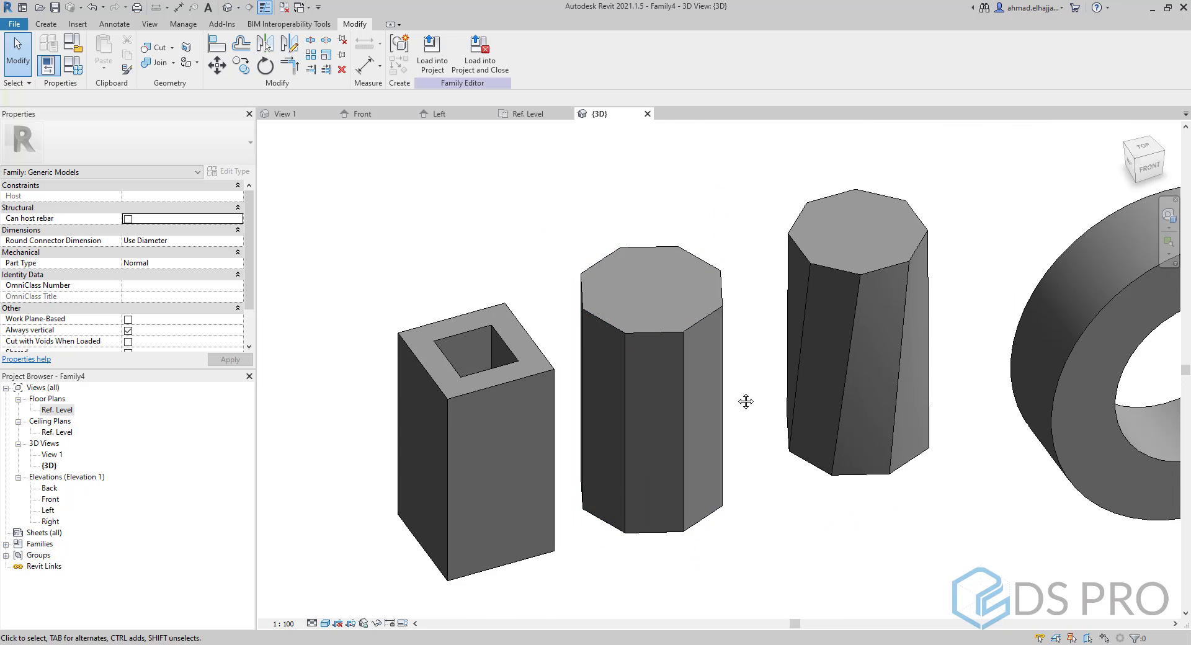
scroll(675, 419, "up", 1)
Start a void sweep and pick the octagonal column's top edges as its path.
key("Escape")
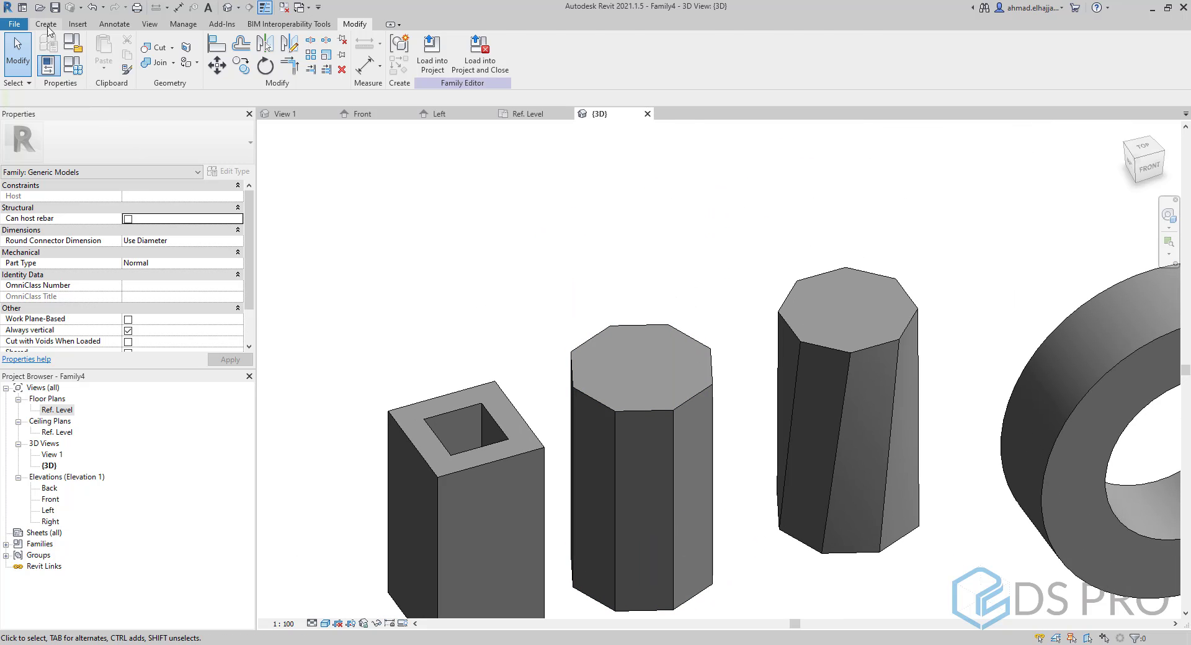
left_click(48, 25)
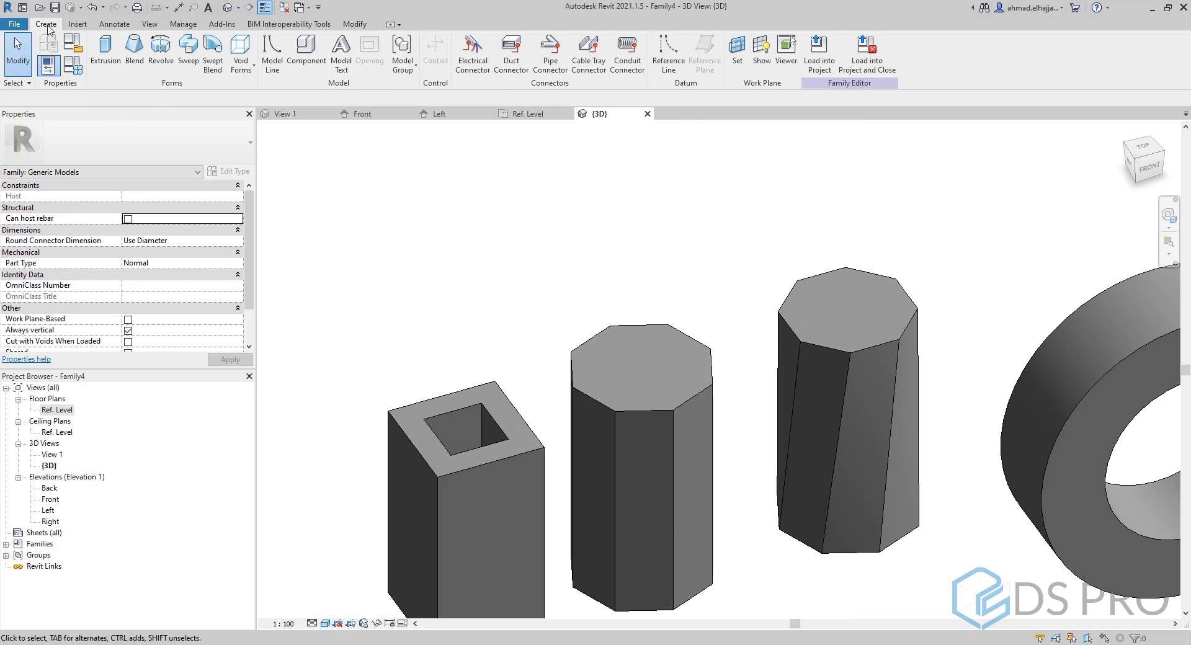
left_click(206, 67)
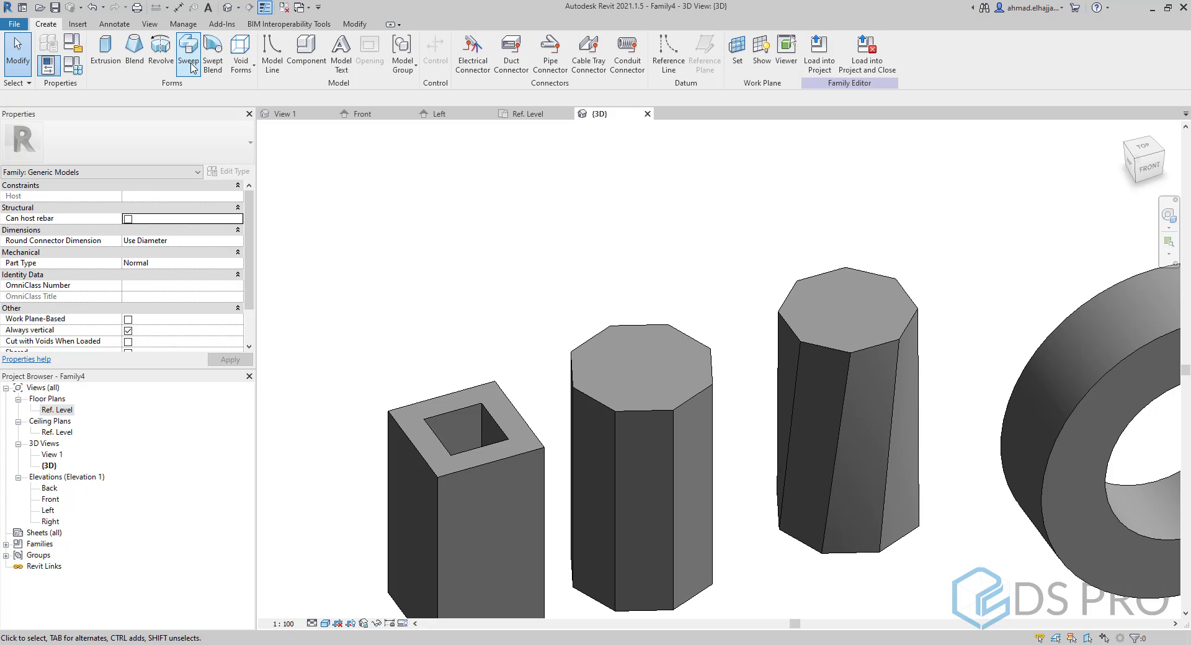
left_click(48, 26)
left_click(240, 70)
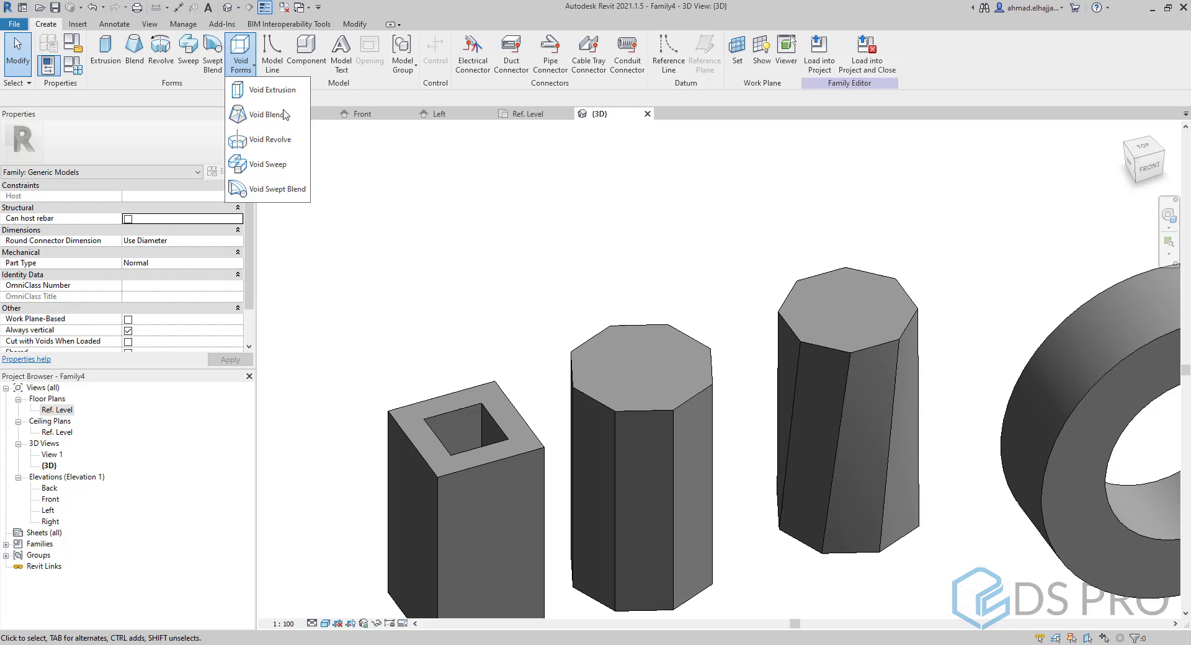
left_click(268, 164)
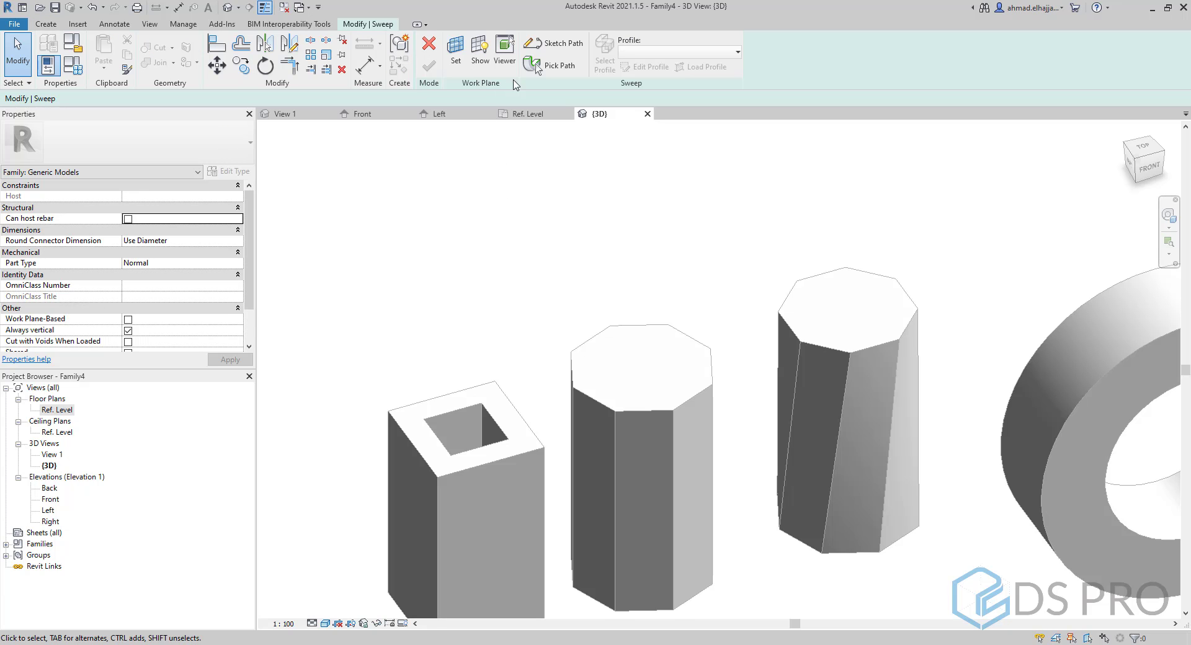
left_click(549, 65)
scroll(620, 410, "up", 2)
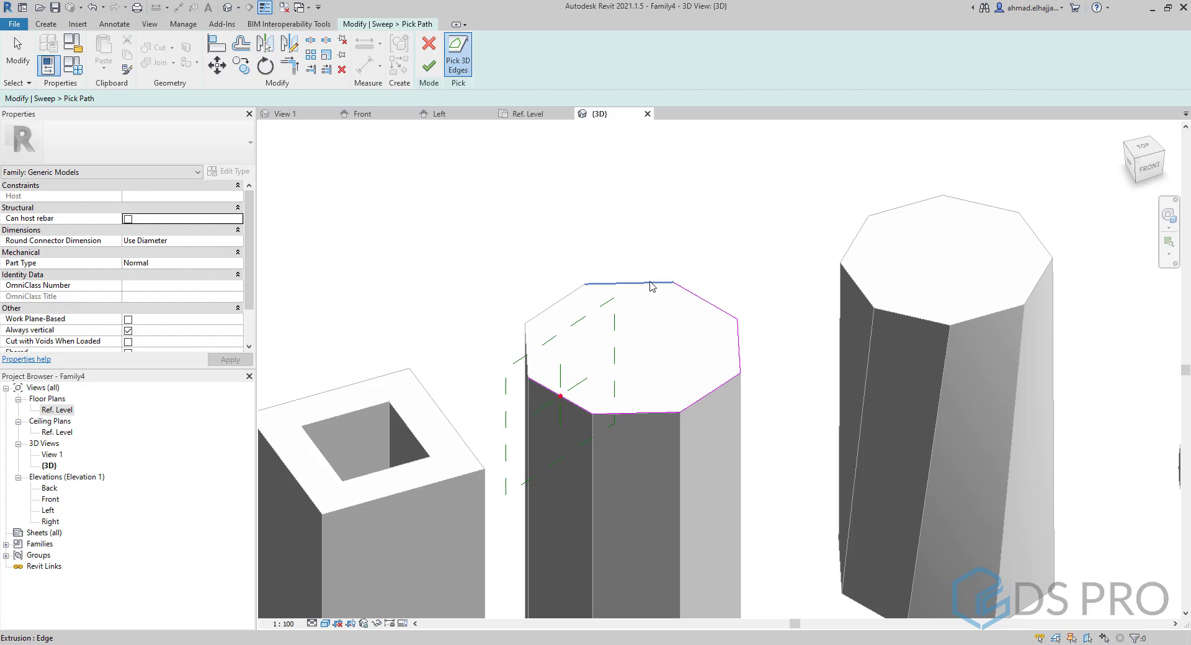
scroll(546, 323, "up", 2)
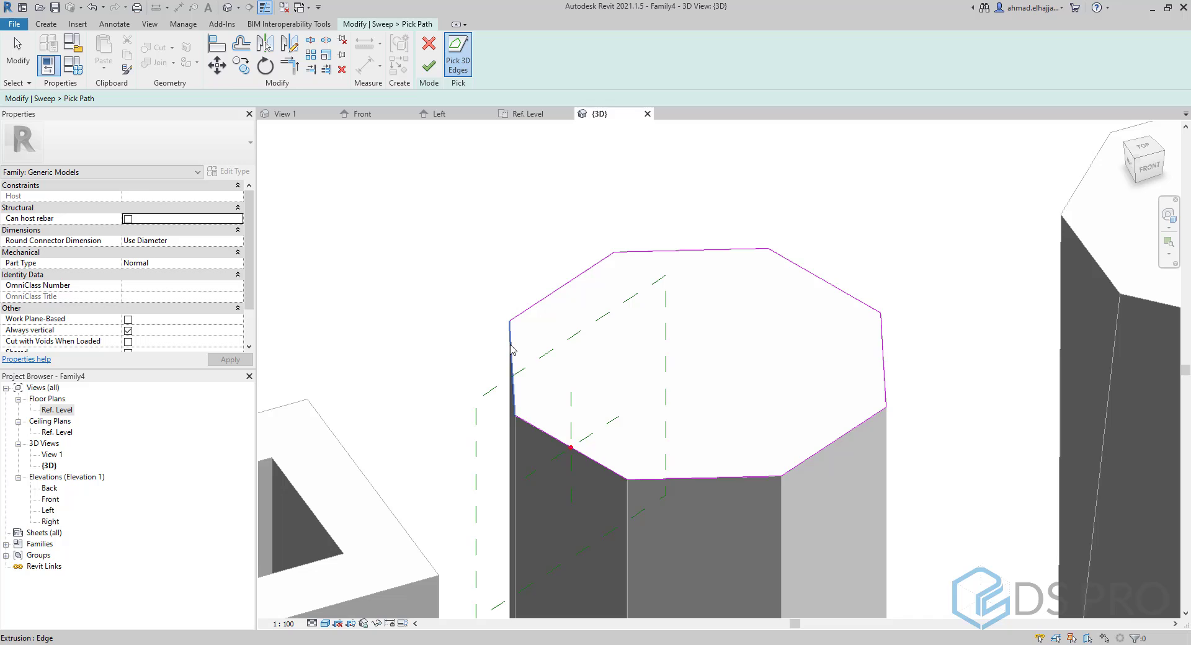
middle_click_drag(510, 363, 448, 349, "shift")
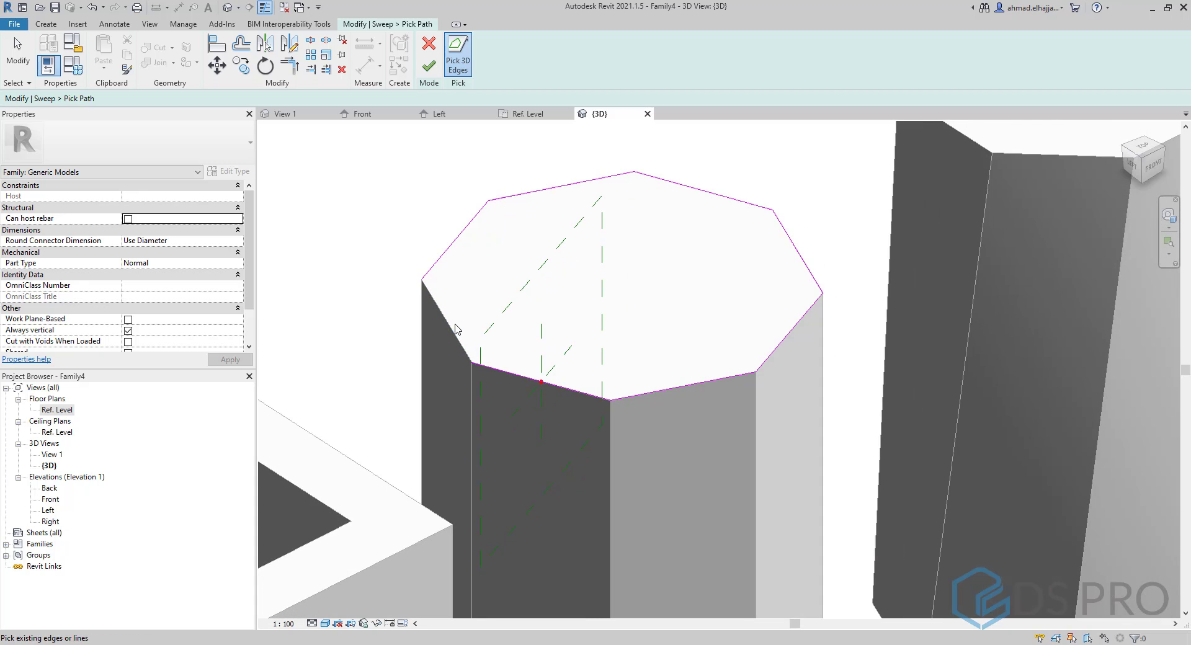
left_click(433, 62)
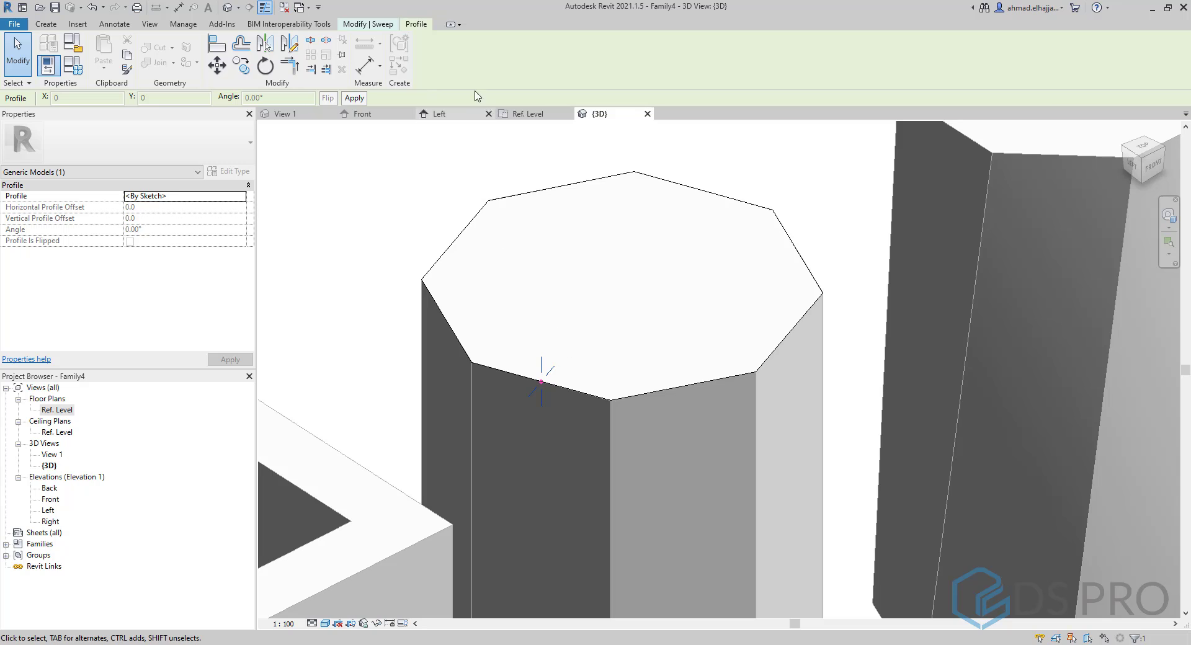
Sketch a circular profile on the octagon's top edge and finish the void sweep.
left_click(416, 26)
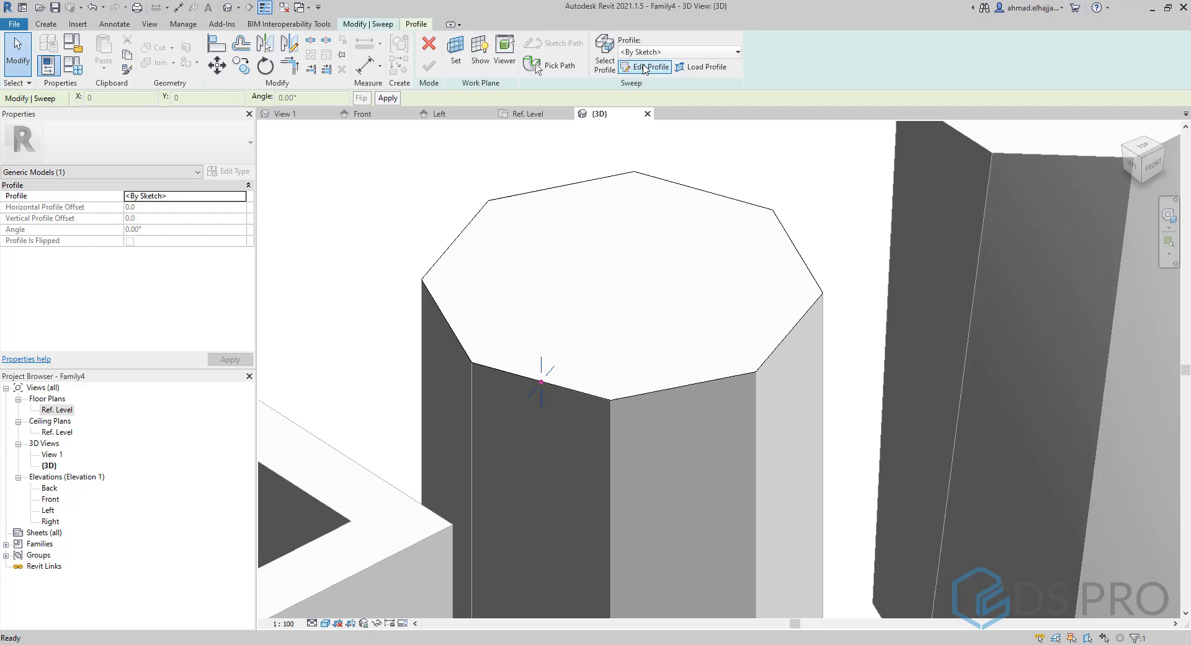
left_click(644, 66)
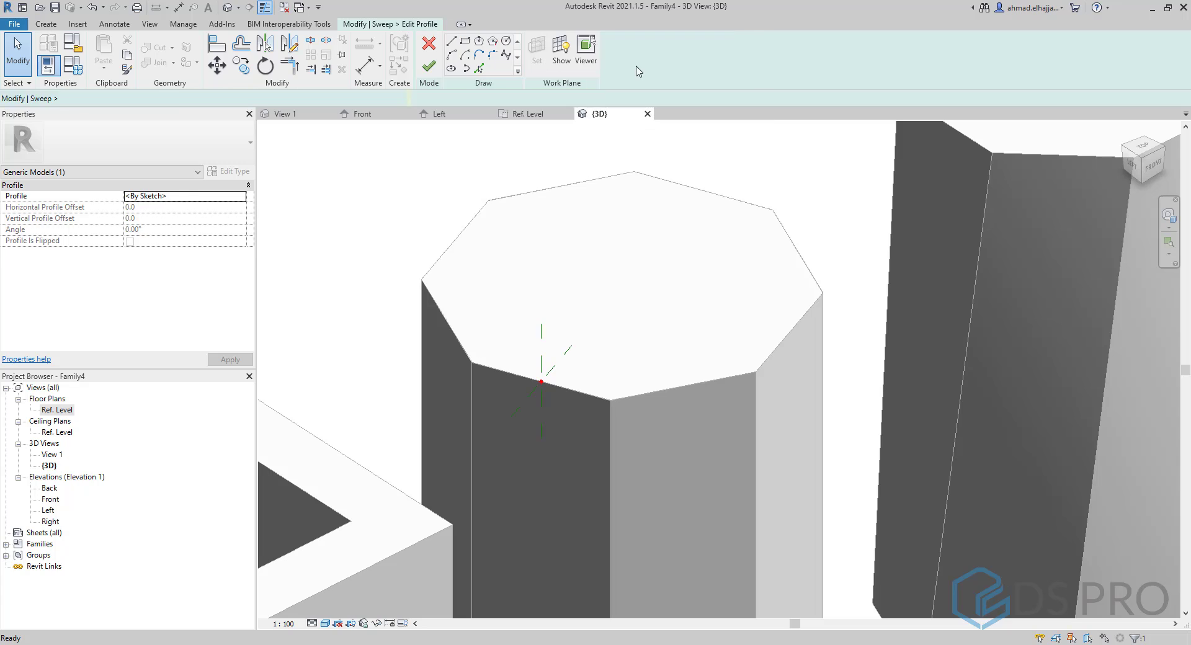
left_click(504, 41)
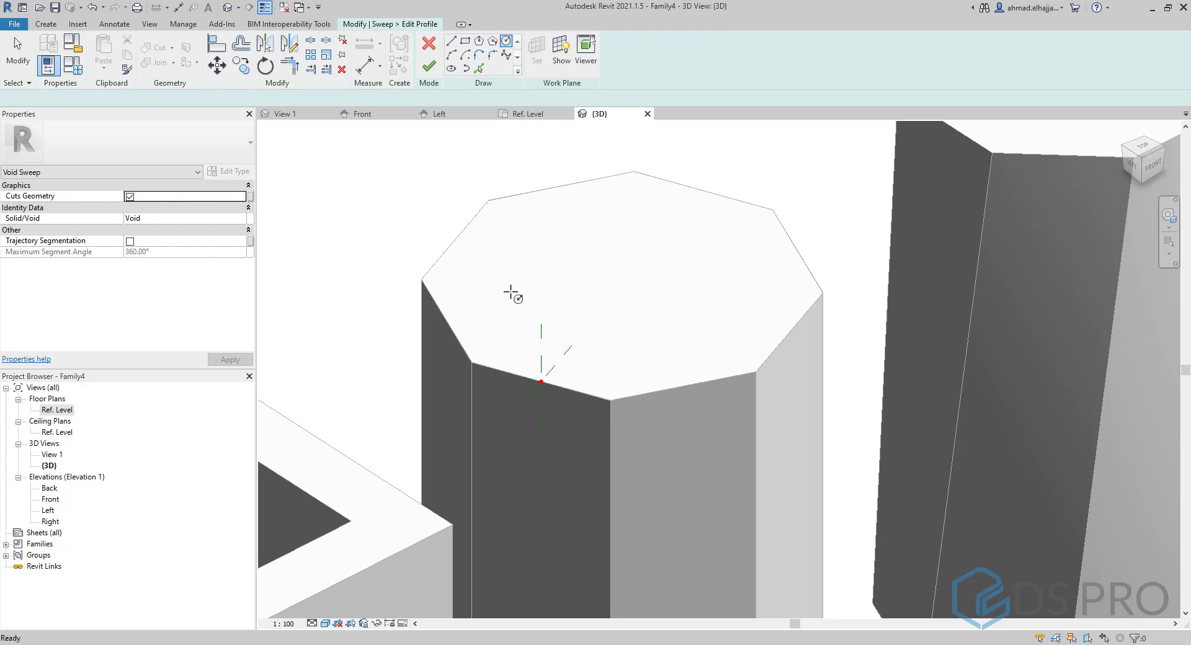
left_click(542, 380)
left_click(547, 417)
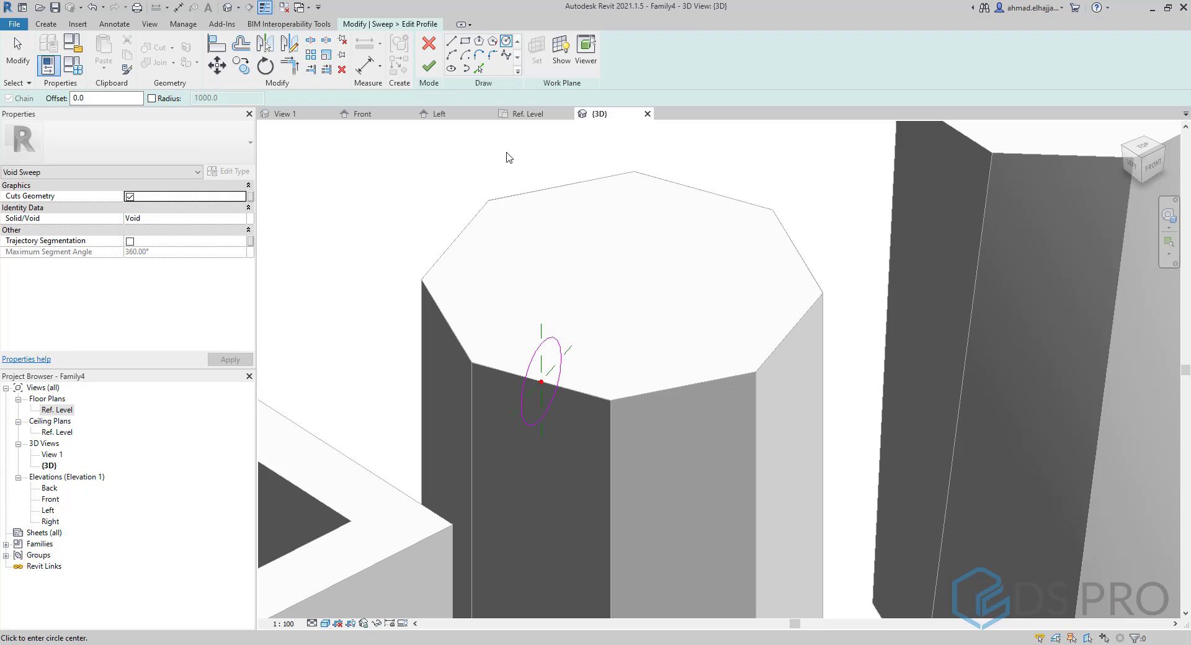
key("Escape")
left_click(430, 67)
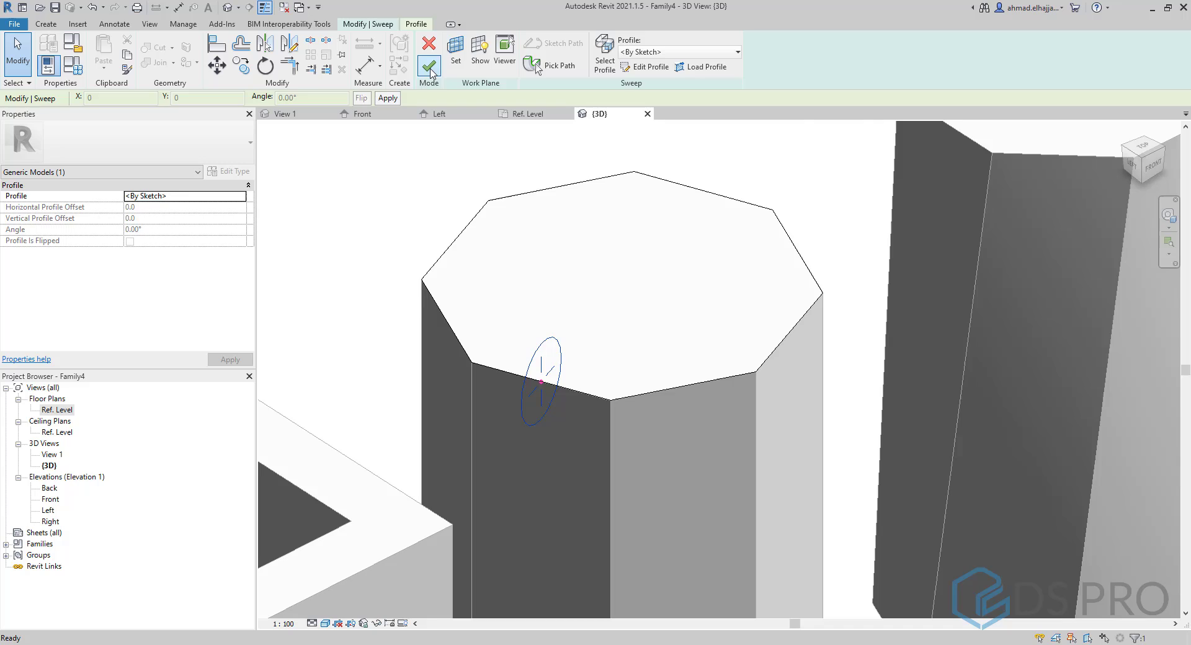
left_click(429, 67)
Adjust the octagonal column's height with its top shape handle, then orbit to inspect the grooved rim.
scroll(545, 389, "down", 2)
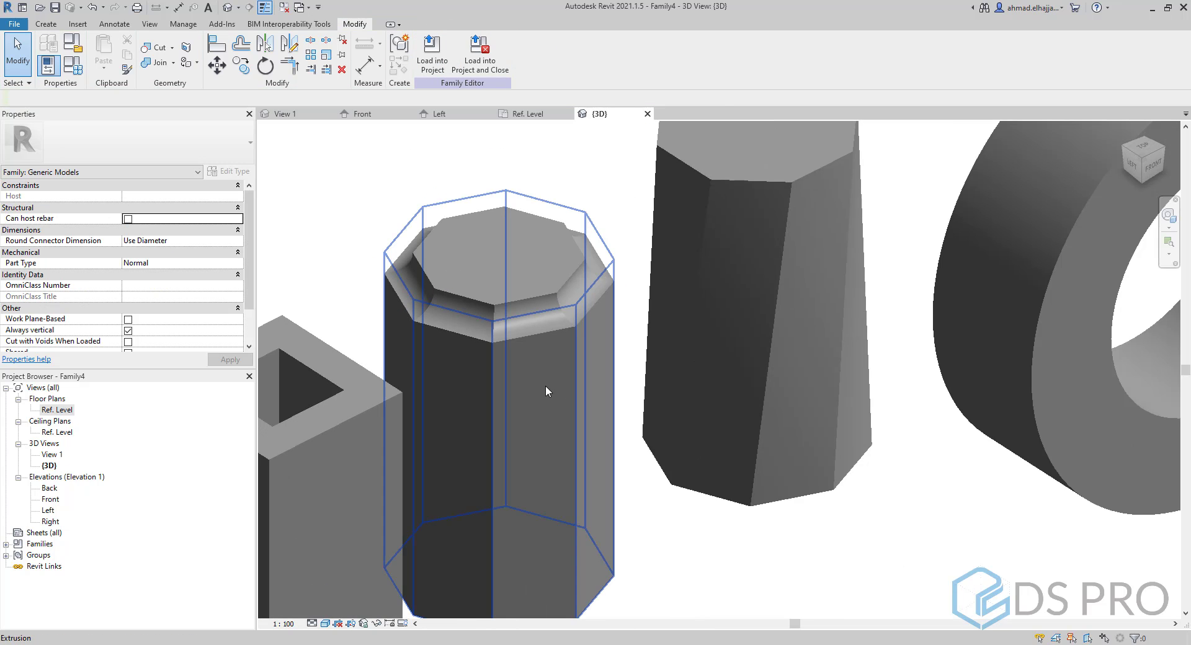
left_click(545, 391)
middle_click_drag(545, 391, 617, 341, "shift")
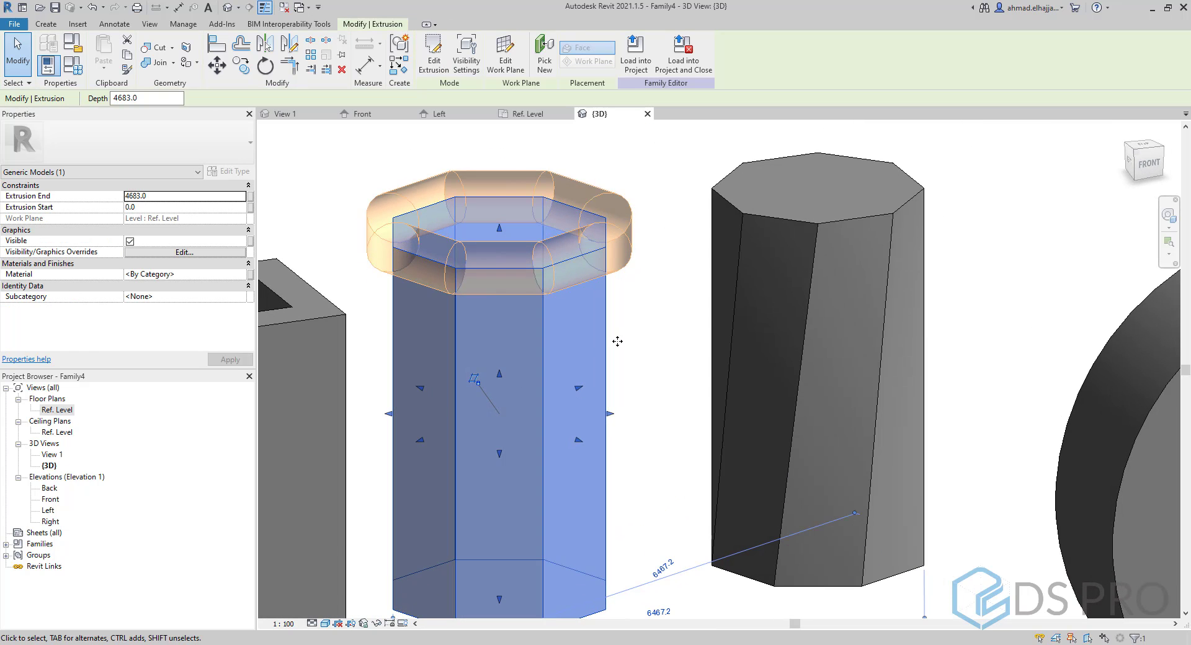
left_click(617, 341)
left_click(553, 346)
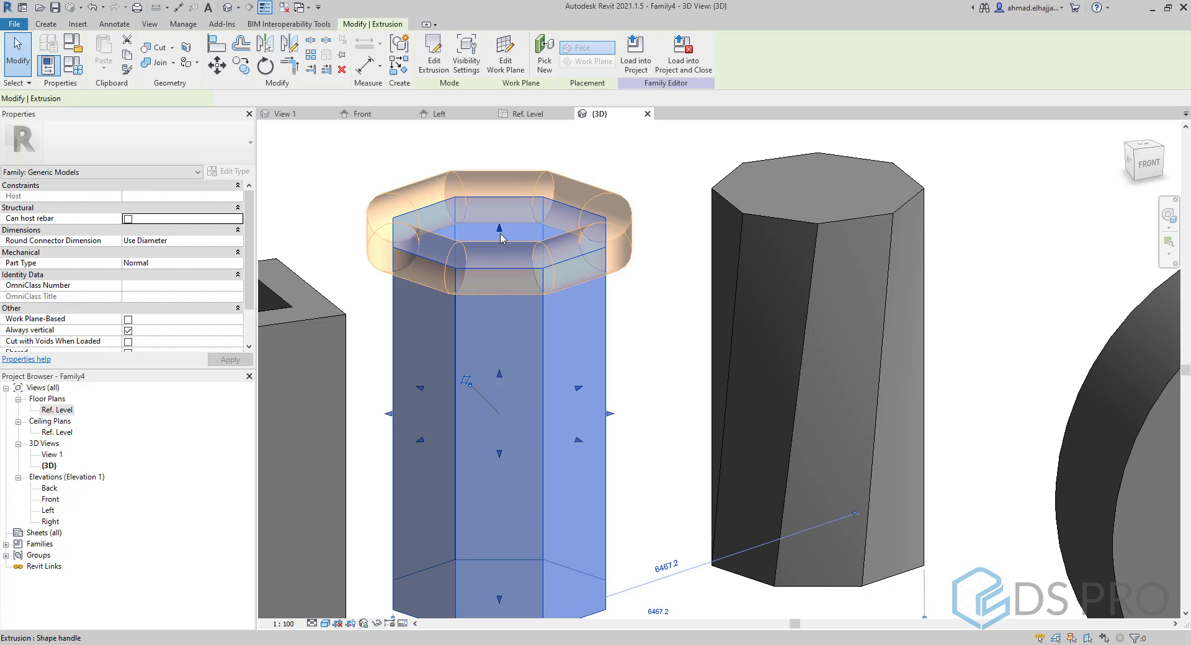
left_click_drag(499, 228, 500, 190)
left_click(645, 282)
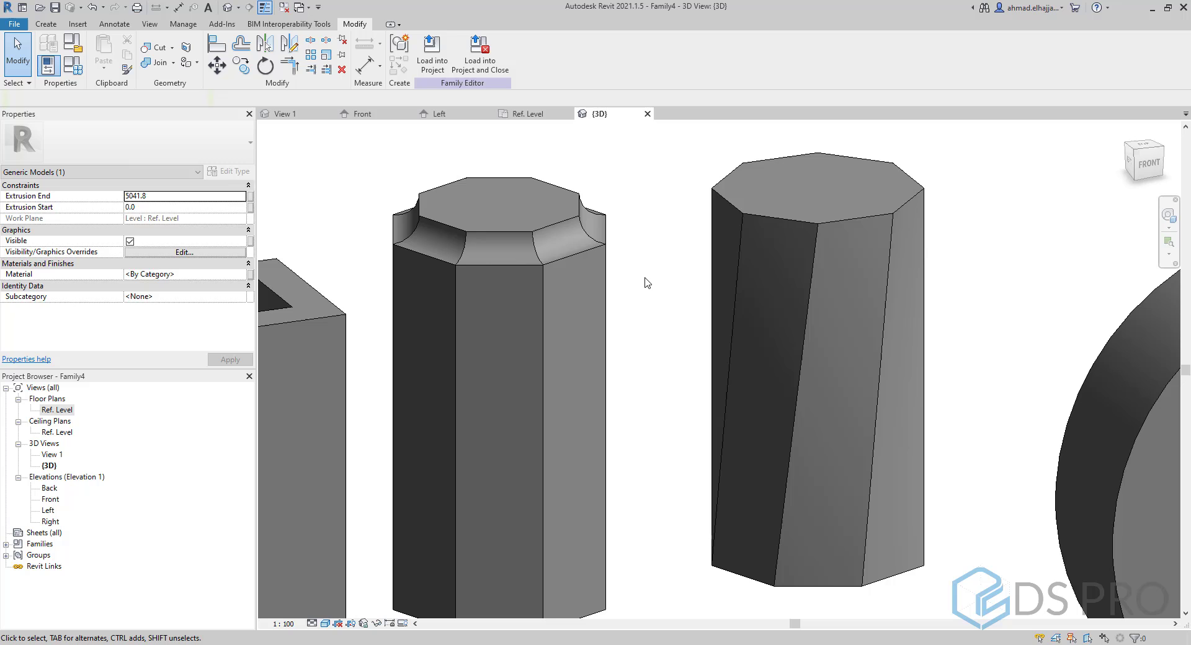
scroll(645, 285, "down", 2)
scroll(645, 298, "down", 1)
middle_click_drag(659, 340, 647, 367, "shift")
scroll(713, 354, "down", 2)
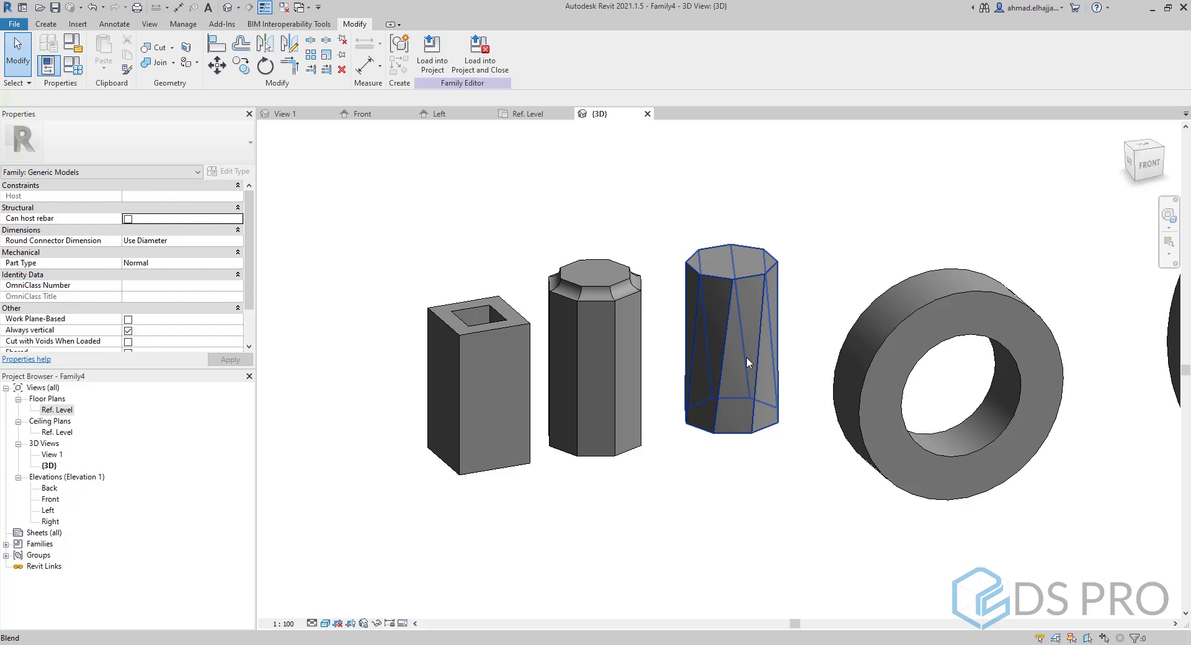
middle_click_drag(745, 356, 510, 297)
Leave the ring revolve set to Solid in its Solid/Void list and clear the selection.
left_click(669, 292)
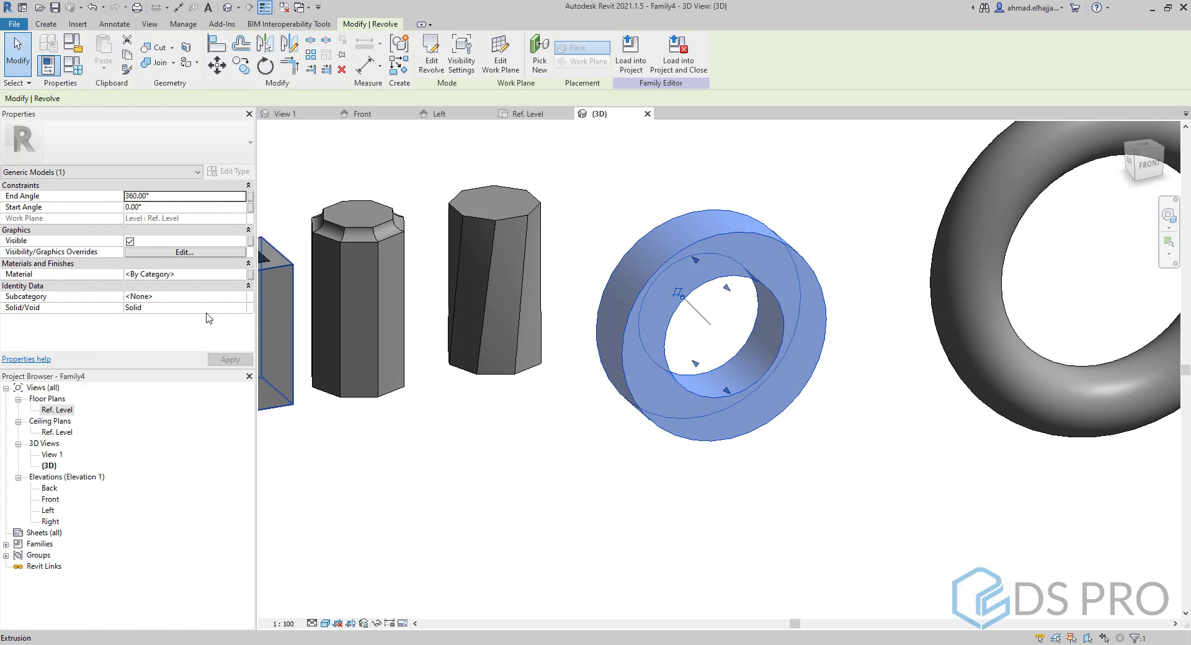
left_click(241, 309)
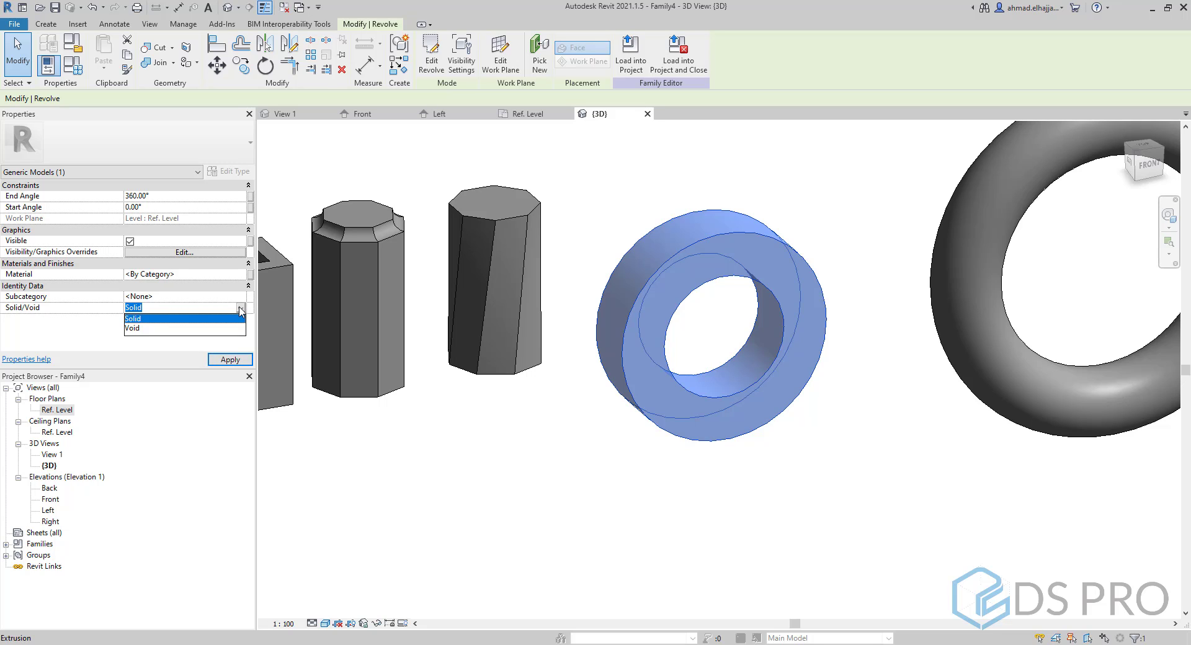
key("Escape")
middle_click_drag(453, 344, 537, 395)
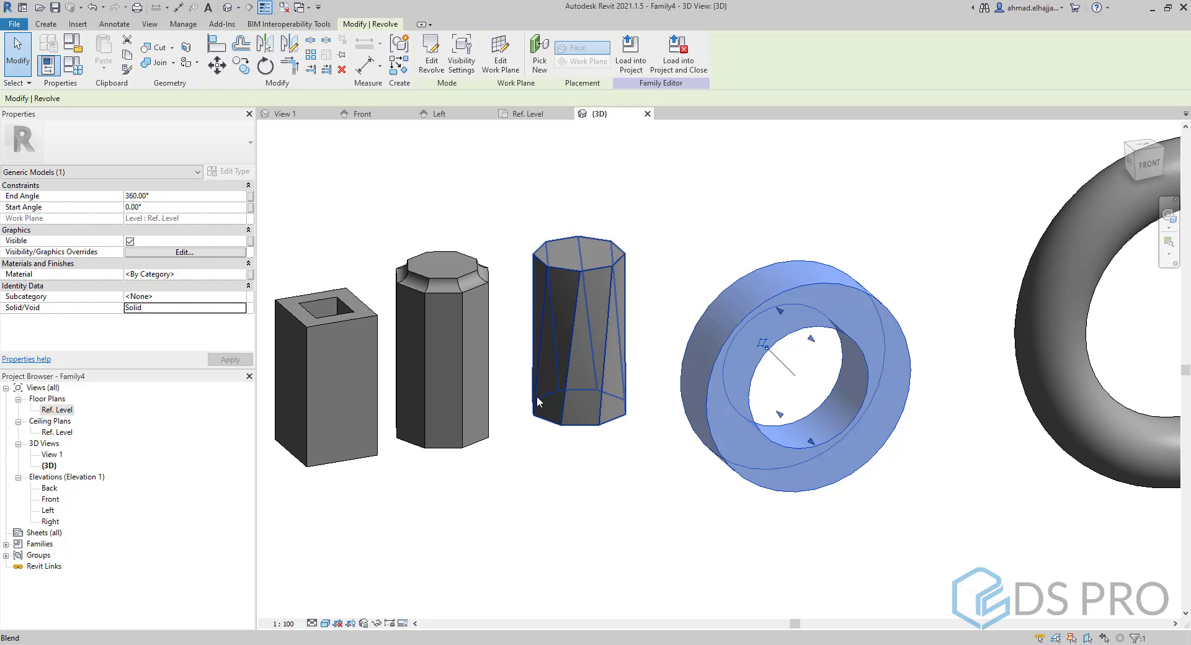
key("Escape")
left_click(46, 24)
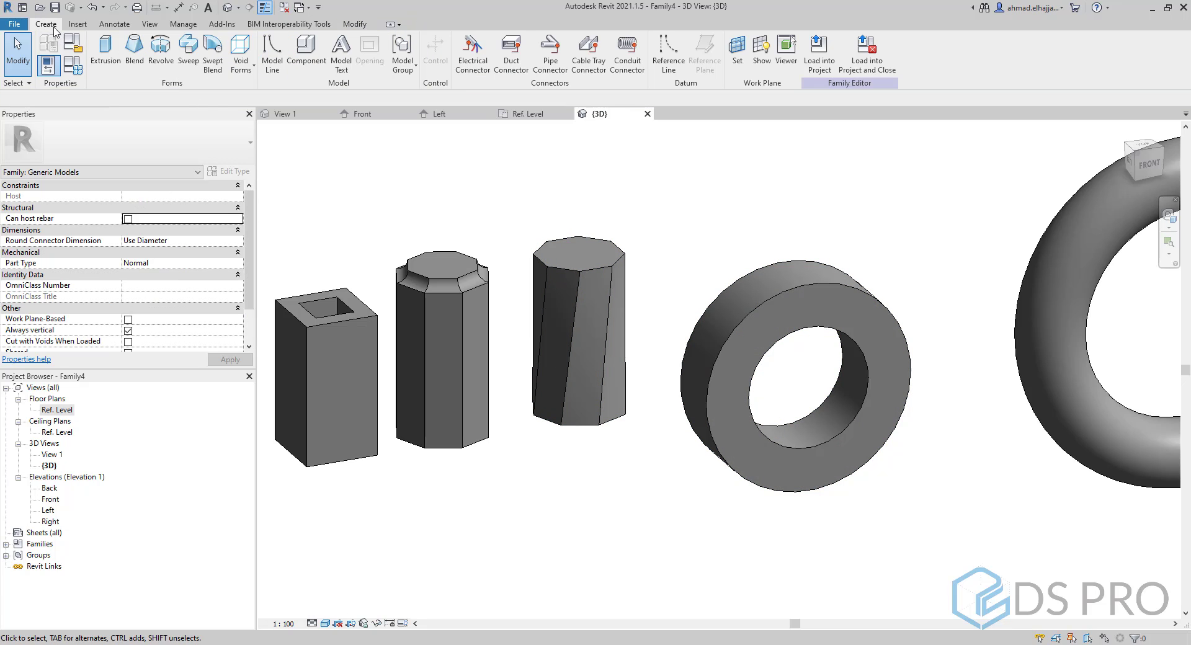
Start a sweep whose path is the twisted octagonal column's picked top edges.
left_click(188, 62)
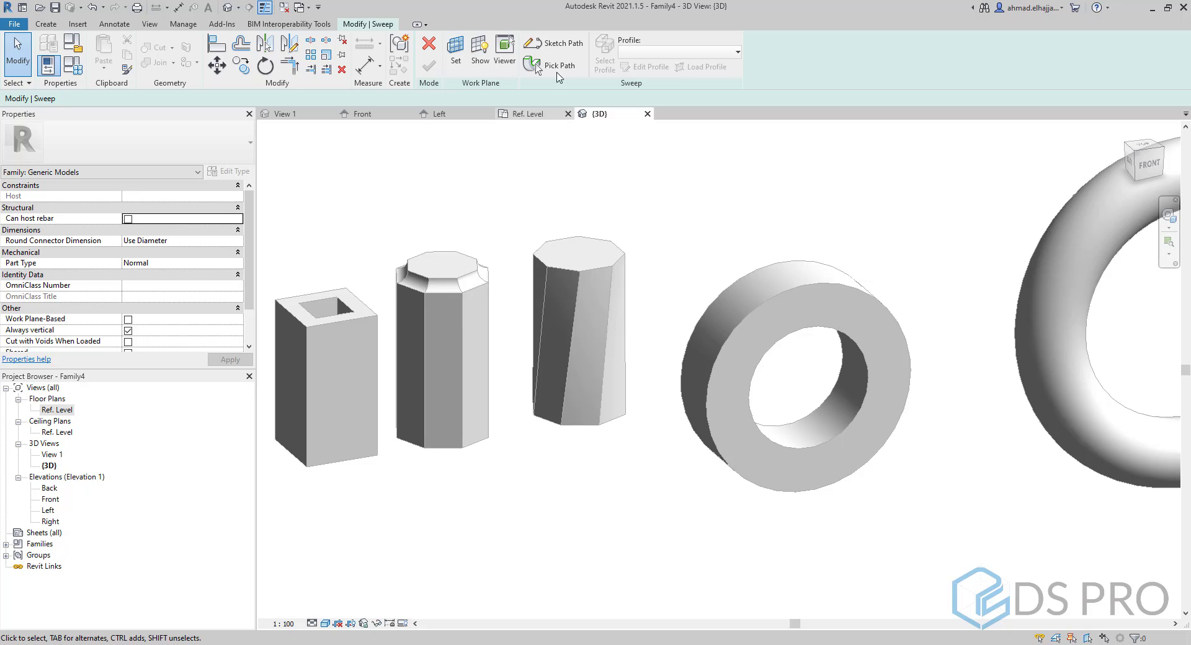
left_click(555, 67)
scroll(574, 256, "up", 2)
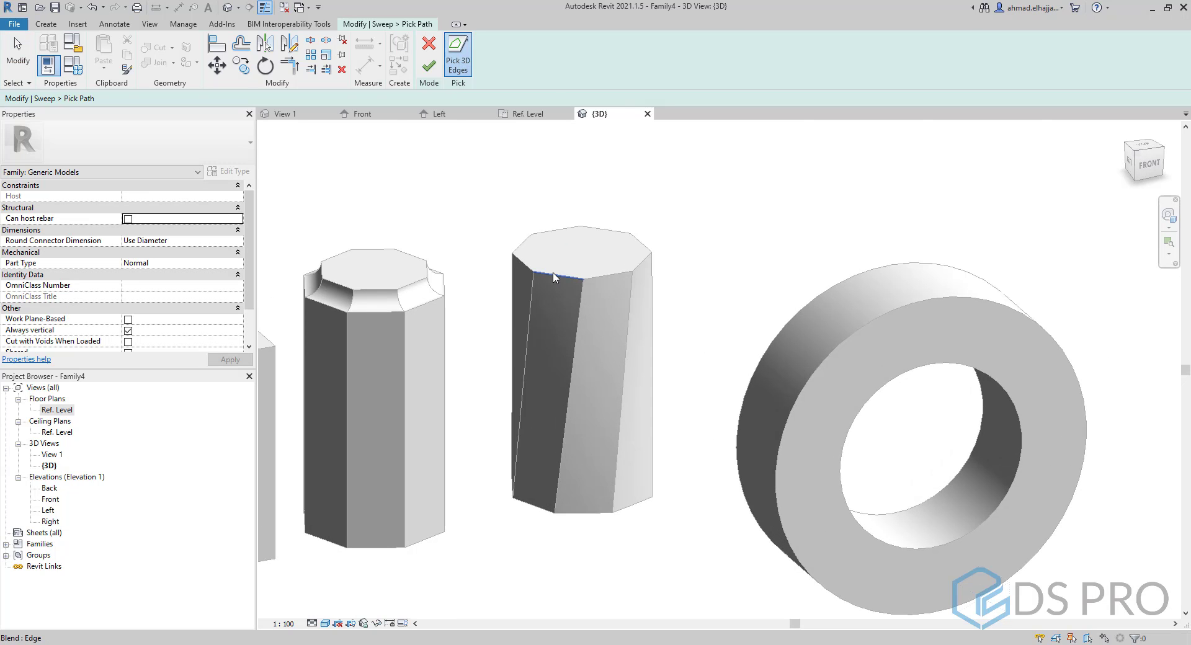
scroll(555, 278, "up", 2)
left_click(558, 276)
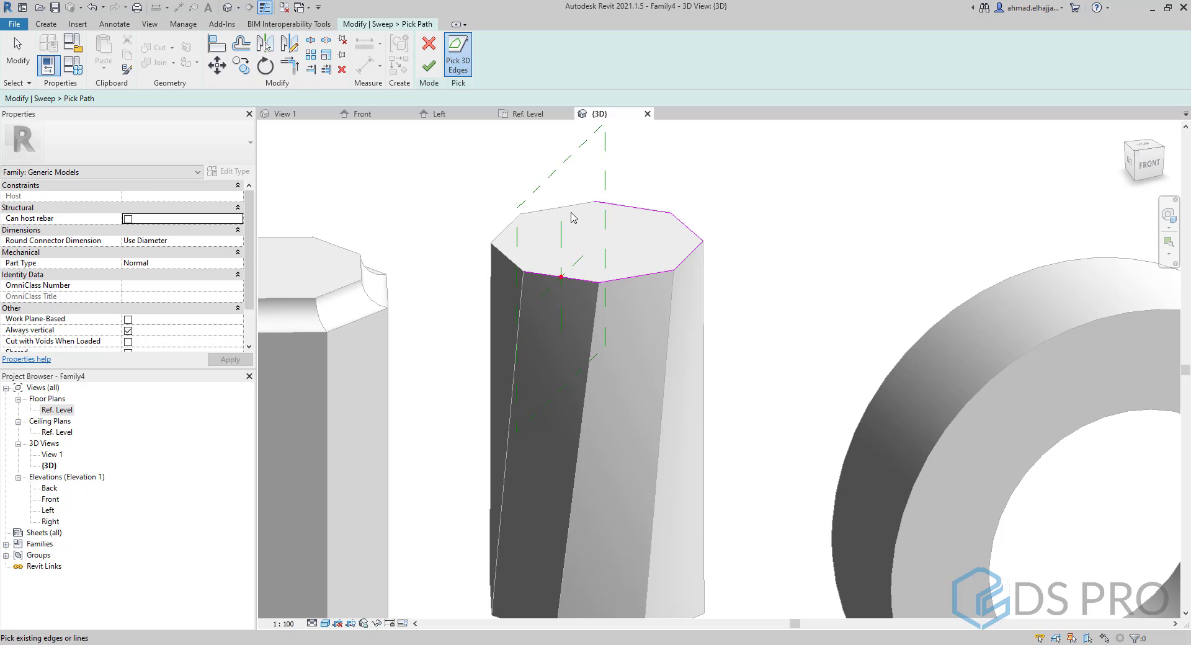
left_click(428, 66)
Sketch a small inscribed eight-sided polygon profile and finish the rim sweep.
middle_click_drag(561, 178, 580, 226)
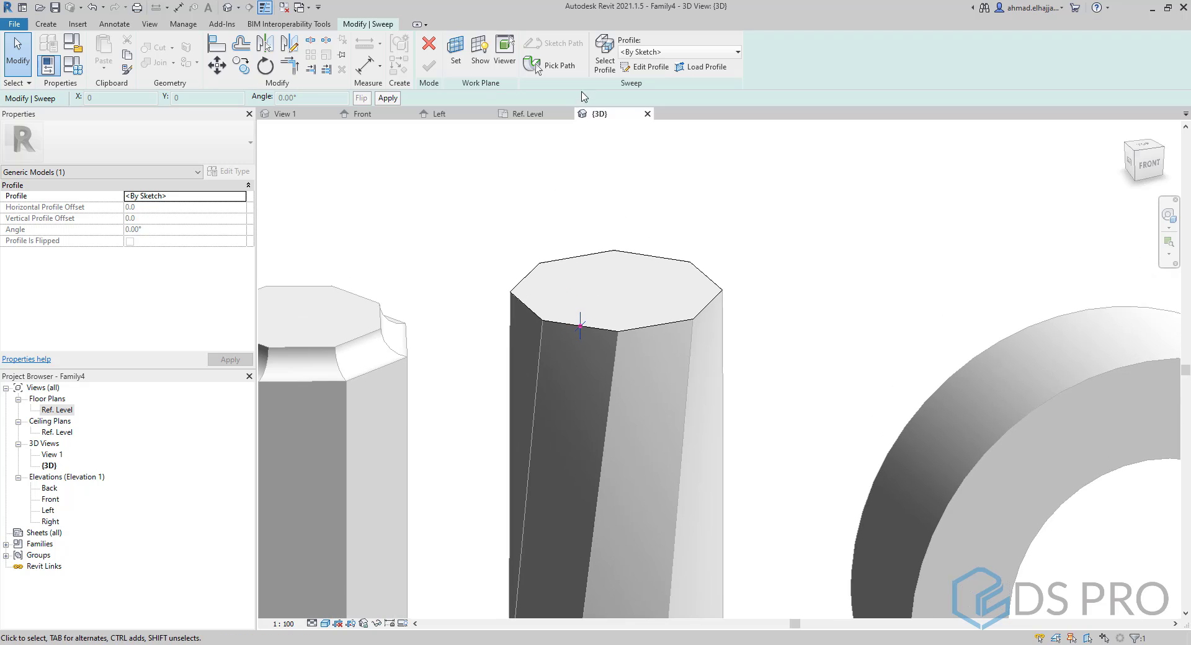
left_click(648, 66)
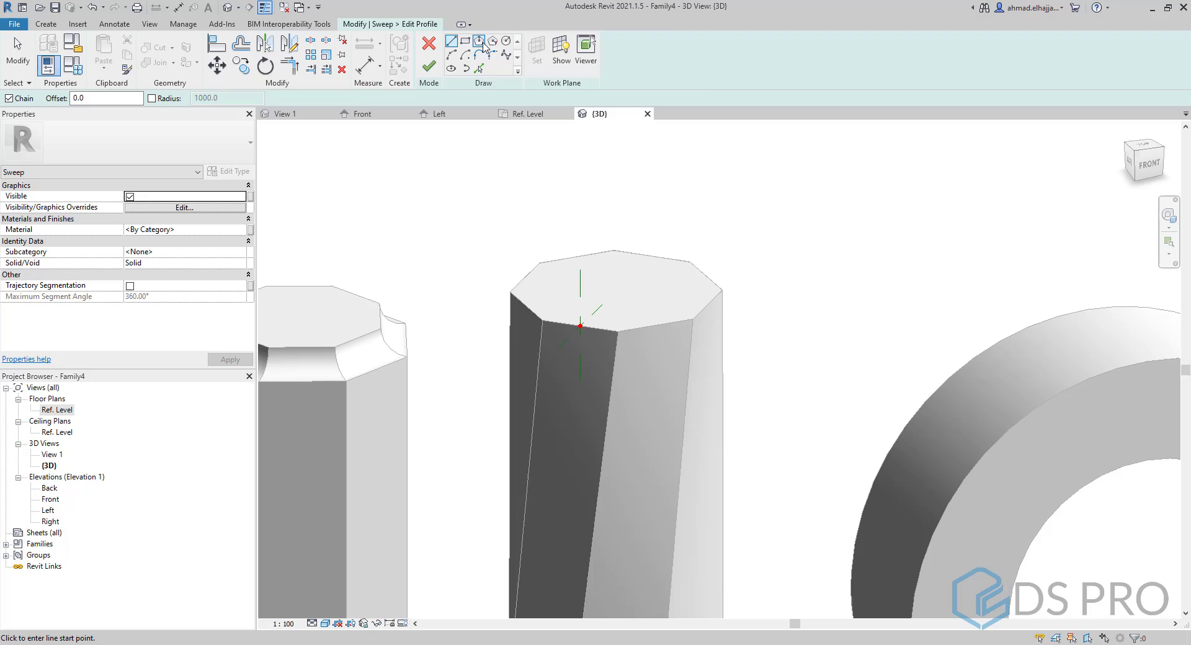
left_click(479, 41)
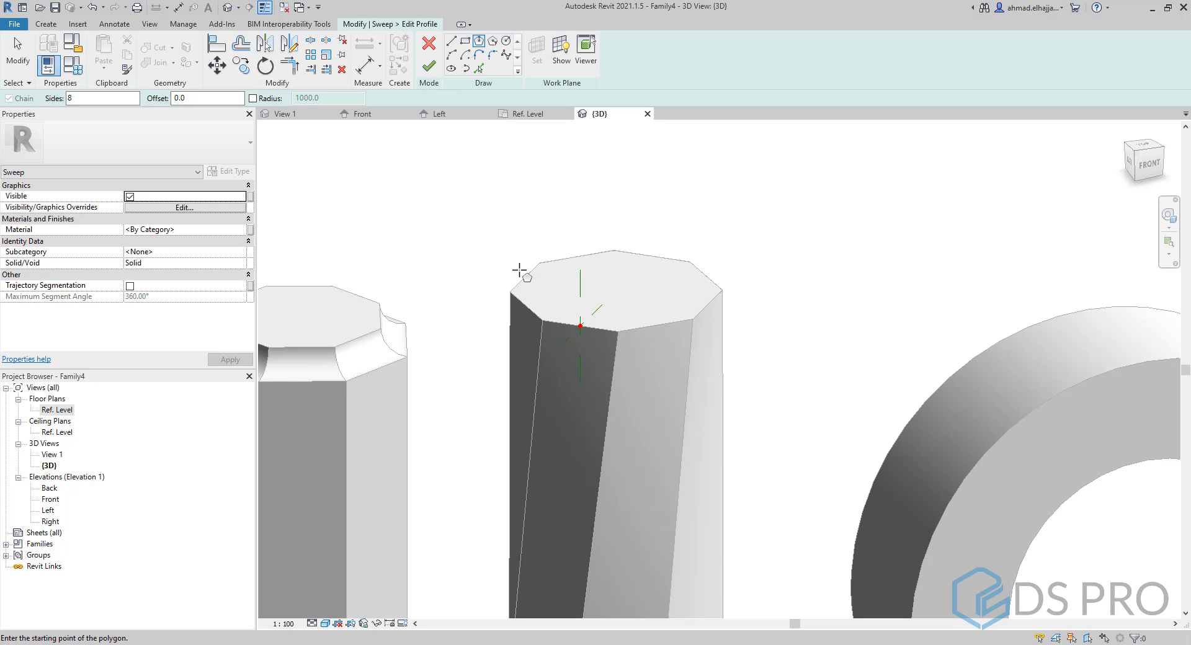
scroll(549, 328, "up", 3)
left_click(617, 331)
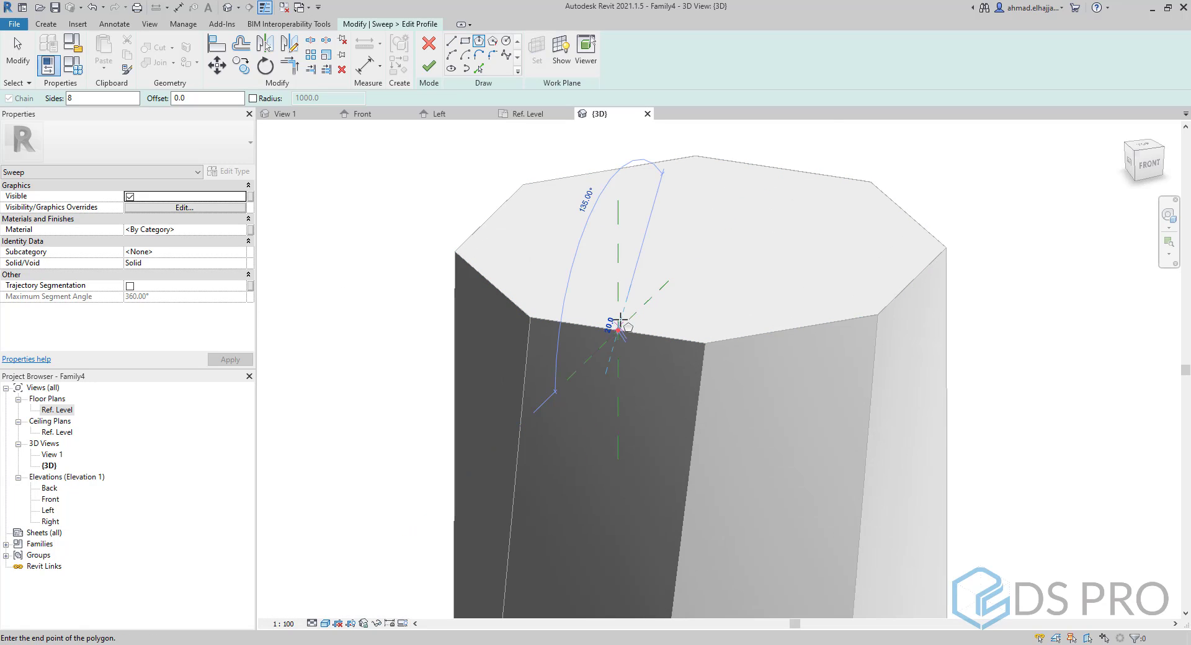
left_click(618, 298)
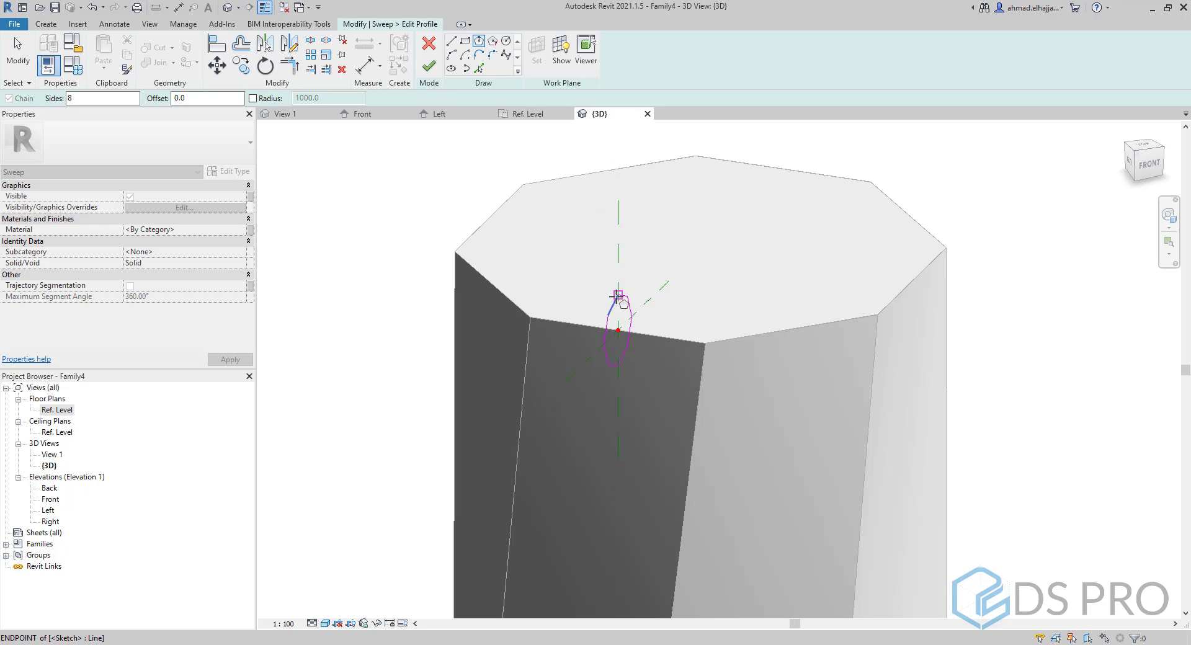
mouse_move(614, 300)
middle_mouse_down("shift")
mouse_move(533, 317)
mouse_move(468, 287)
mouse_move(624, 306)
mouse_move(567, 212)
middle_mouse_up("shift")
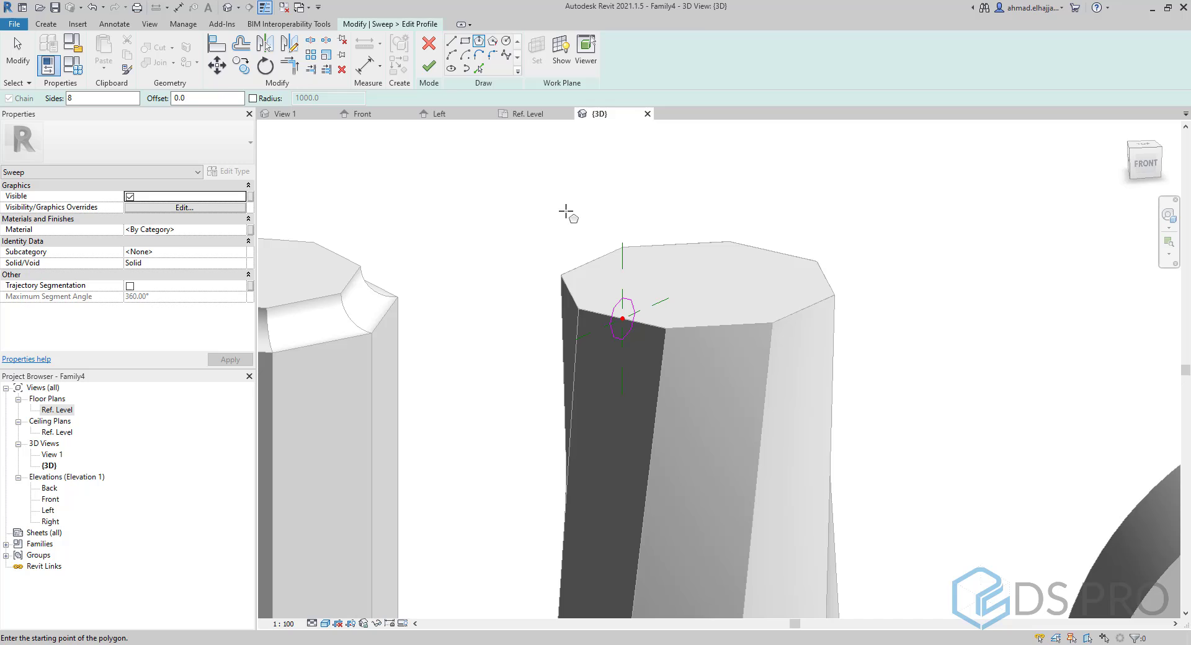
left_click(429, 67)
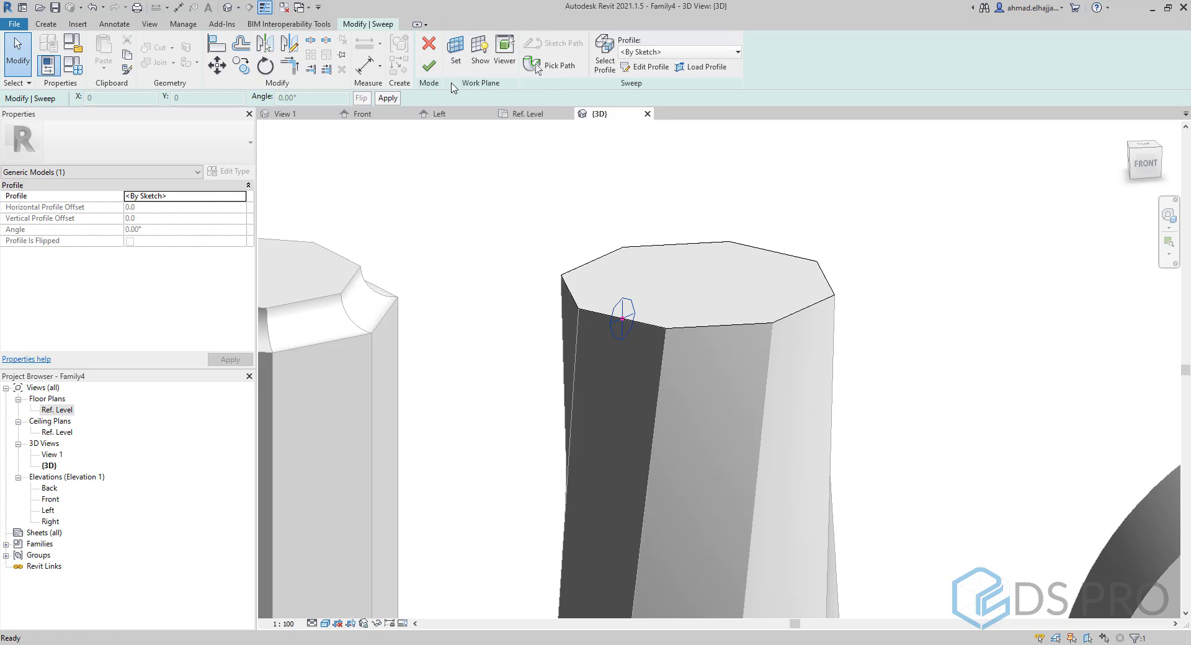
left_click(428, 66)
Try lowering the twisted column blend's top, then undo that height change.
scroll(531, 282, "down", 3)
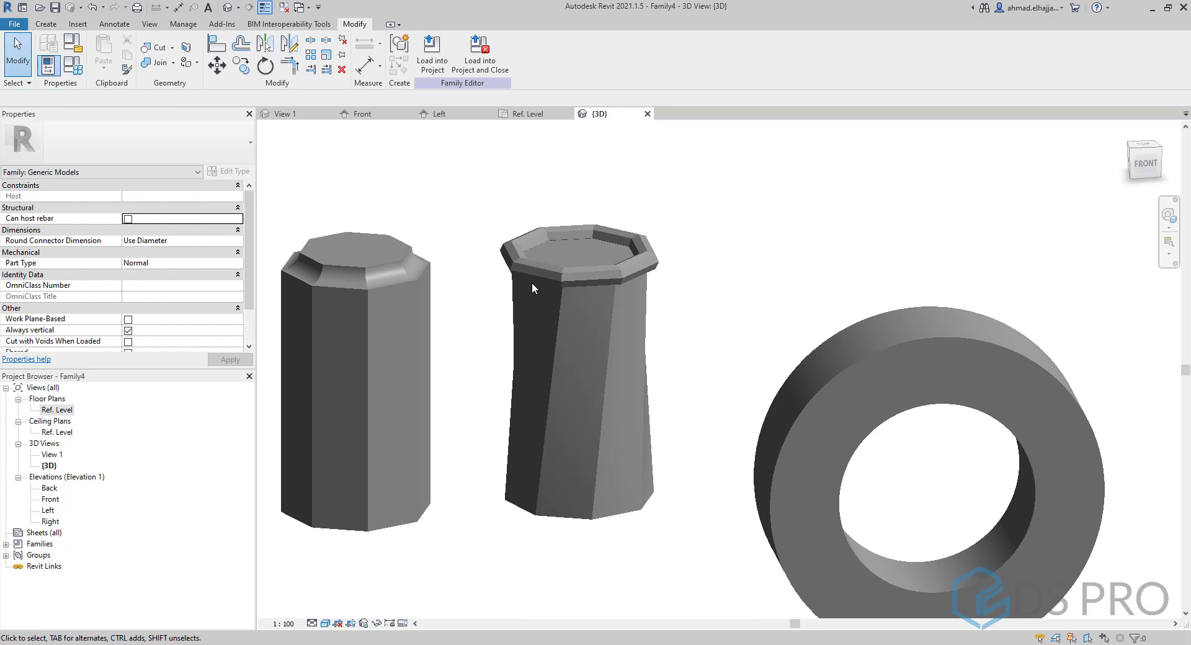
left_click(576, 292)
left_click_drag(582, 256, 586, 382)
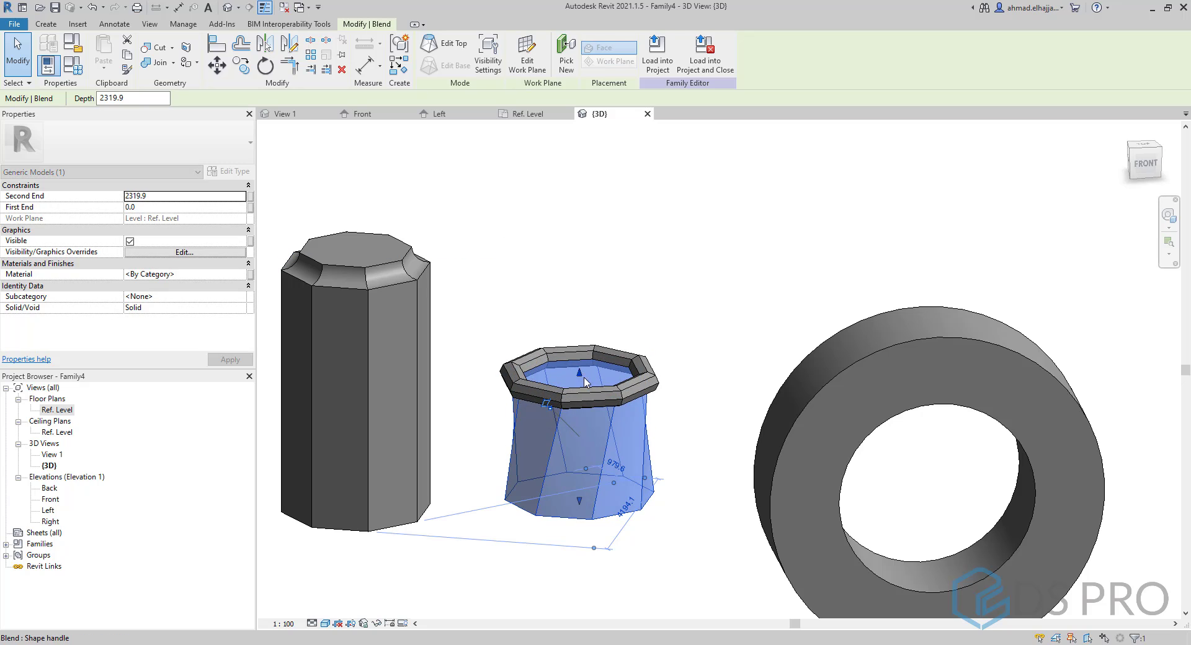
key("ctrl+z")
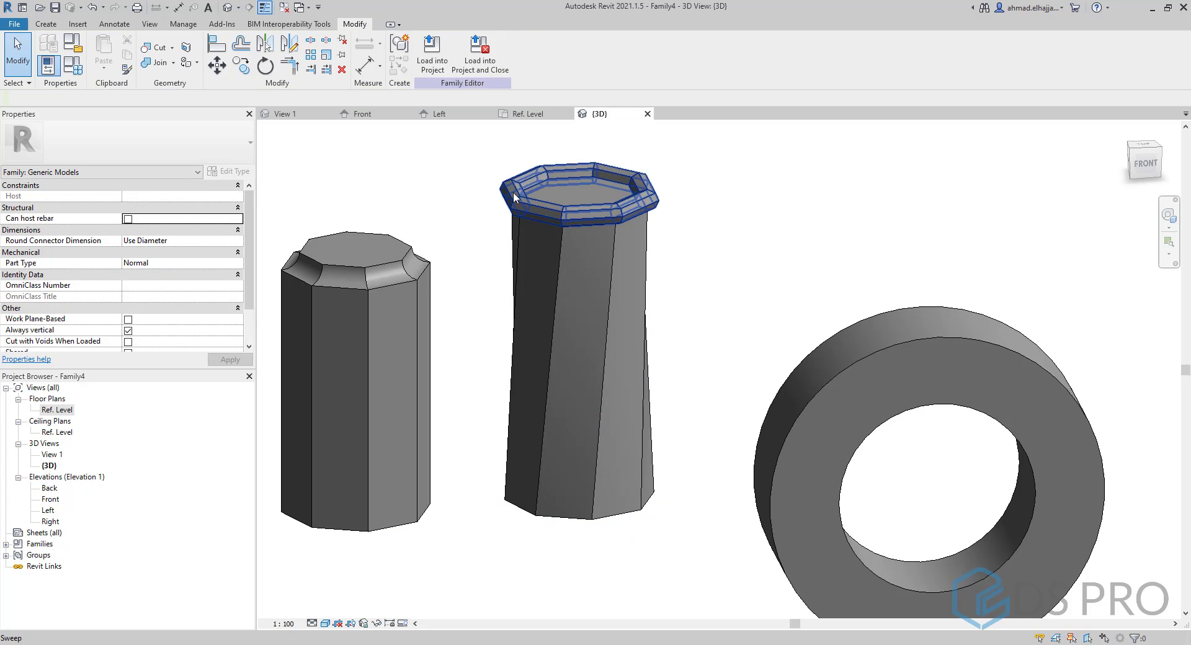
Change the rim sweep from Solid to Void.
scroll(533, 207, "up", 3)
left_click(533, 207)
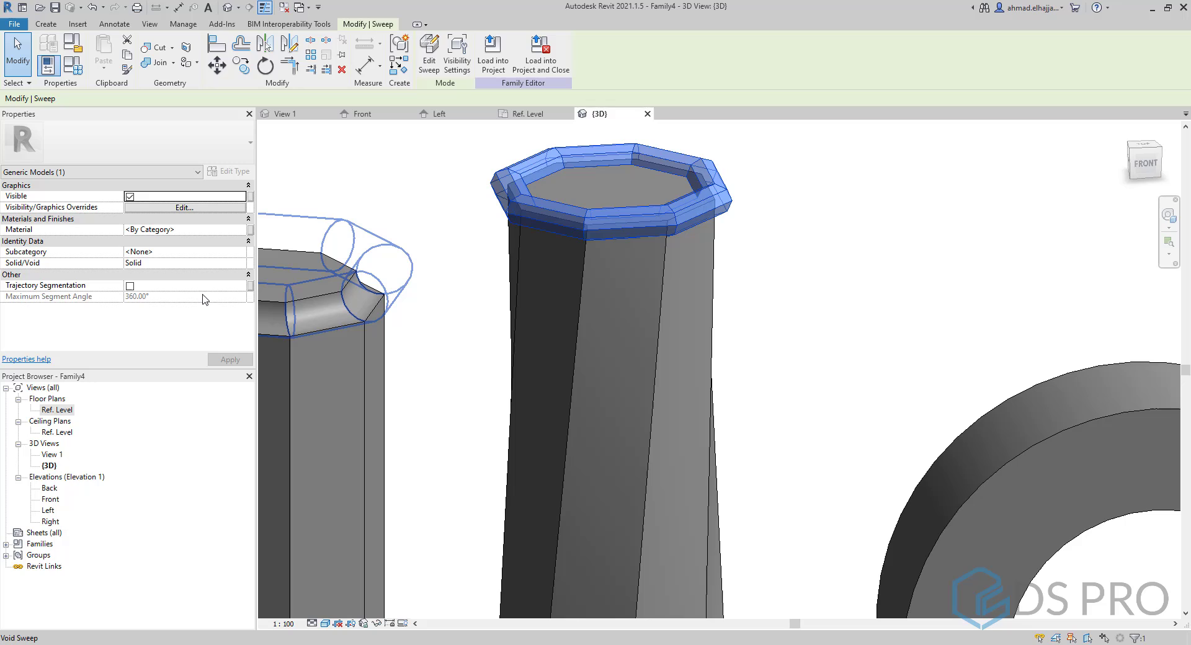
left_click(231, 266)
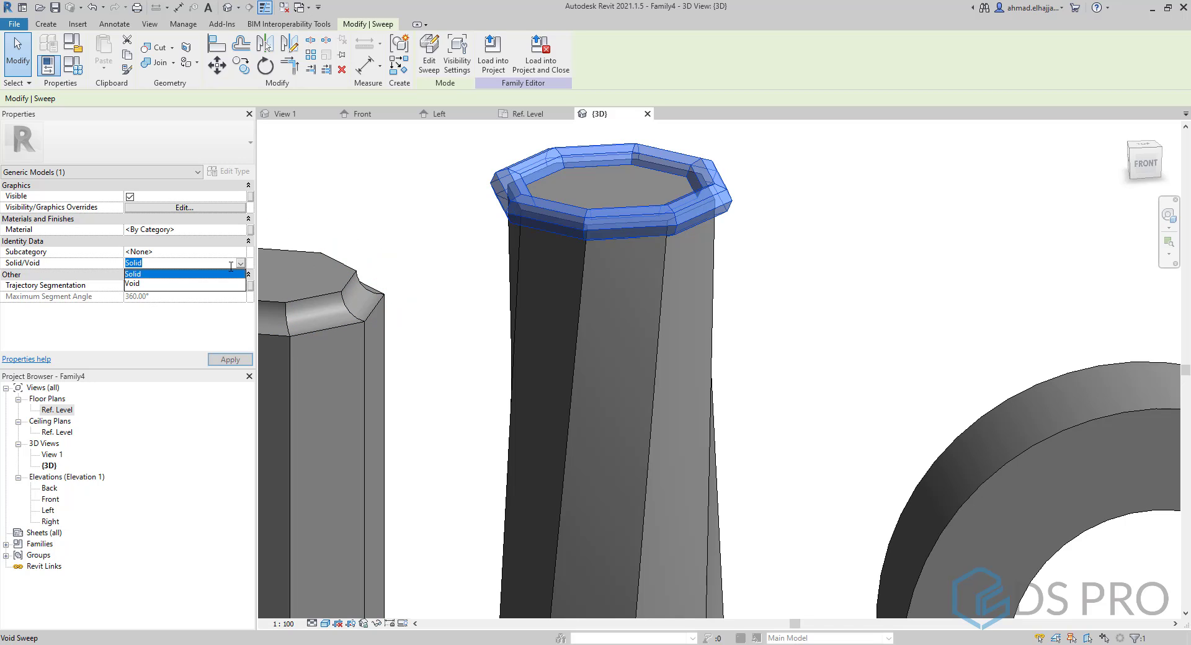
left_click(163, 284)
left_click(229, 359)
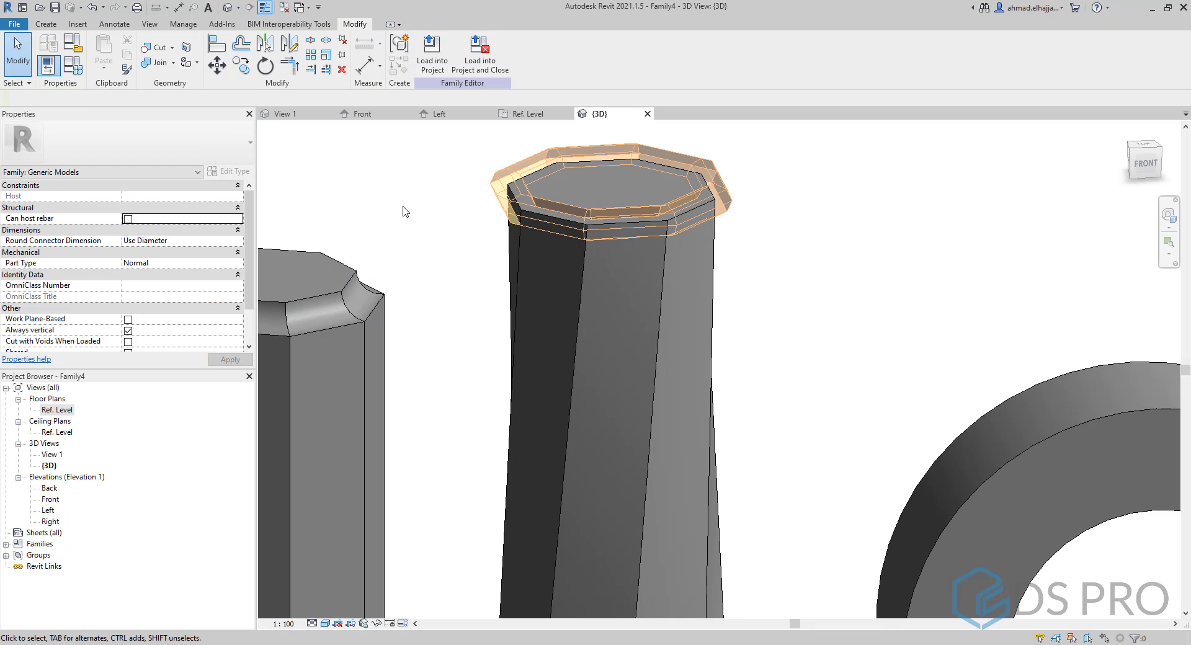
Cut the void rim out of the twisted column blend.
scroll(631, 204, "up", 2)
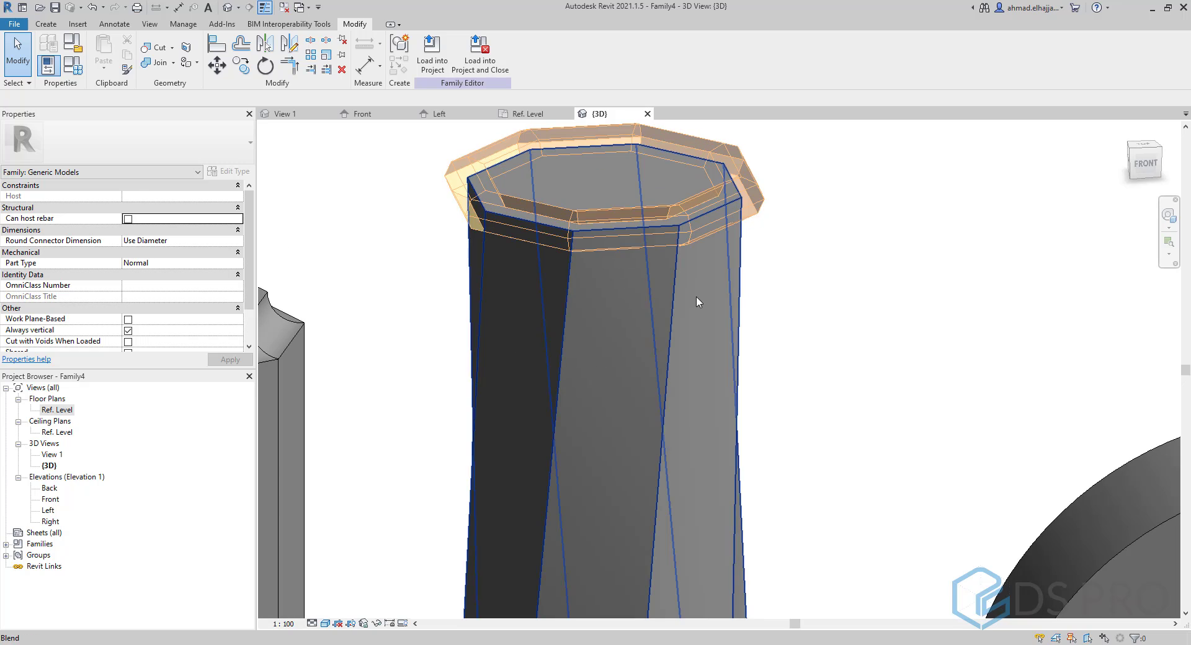
left_click(454, 191)
left_click(566, 292)
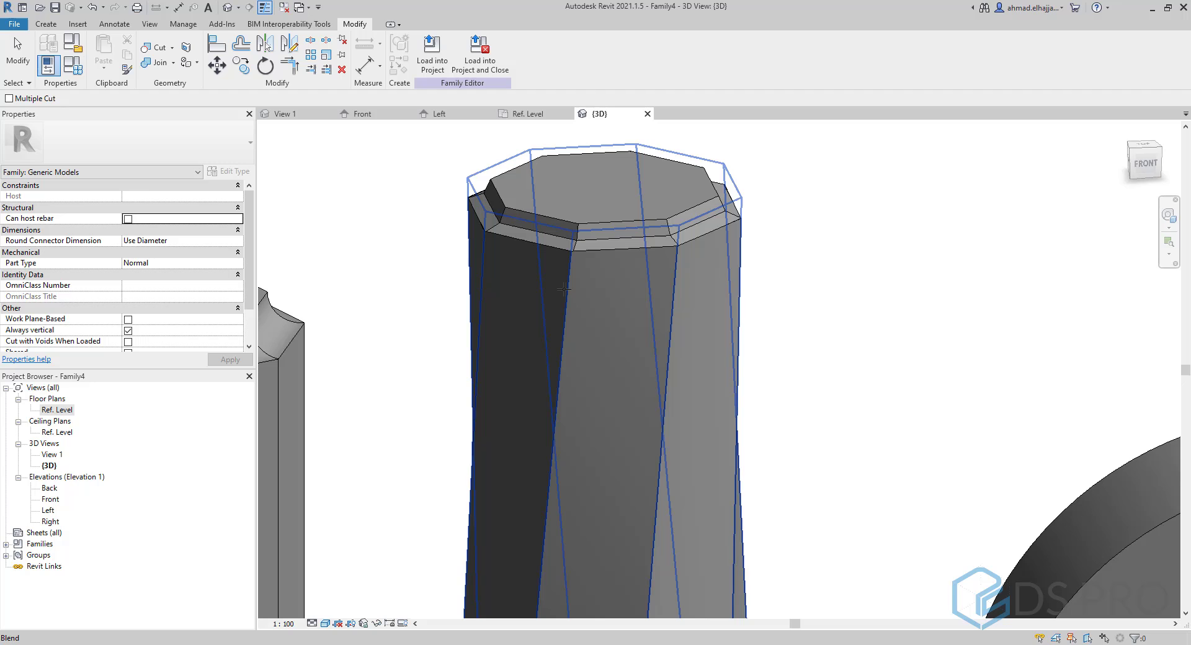
Lower the twisted column's top so it ends at 4048.3.
left_click(691, 263)
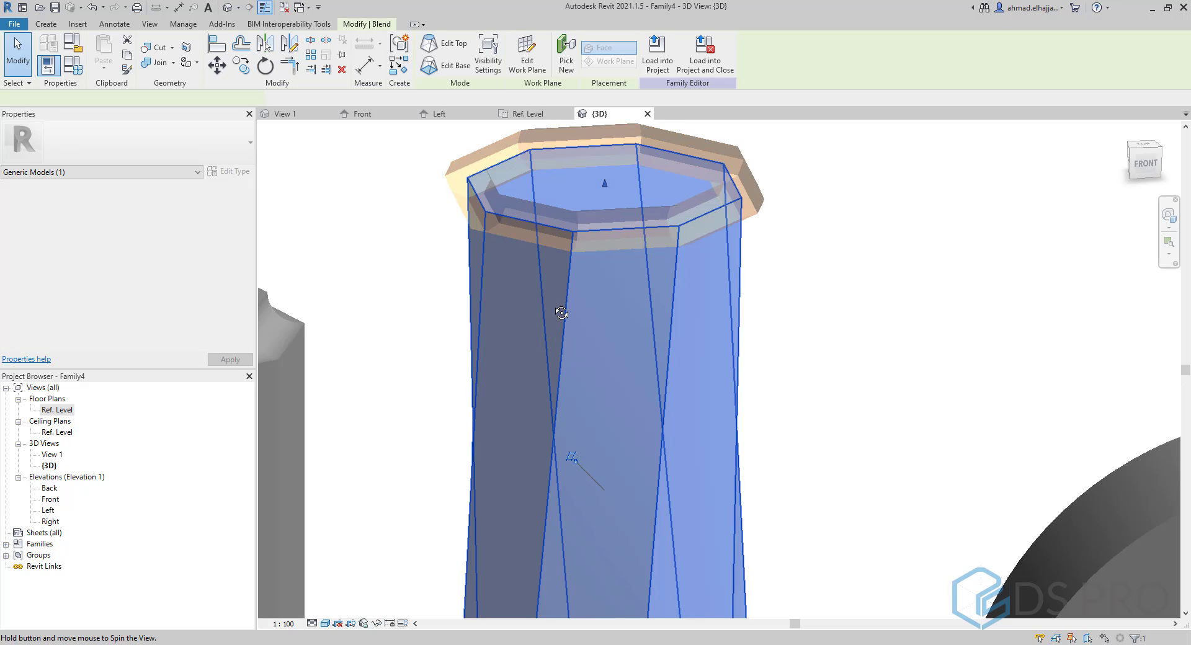
middle_click_drag(558, 311, 582, 330, "shift")
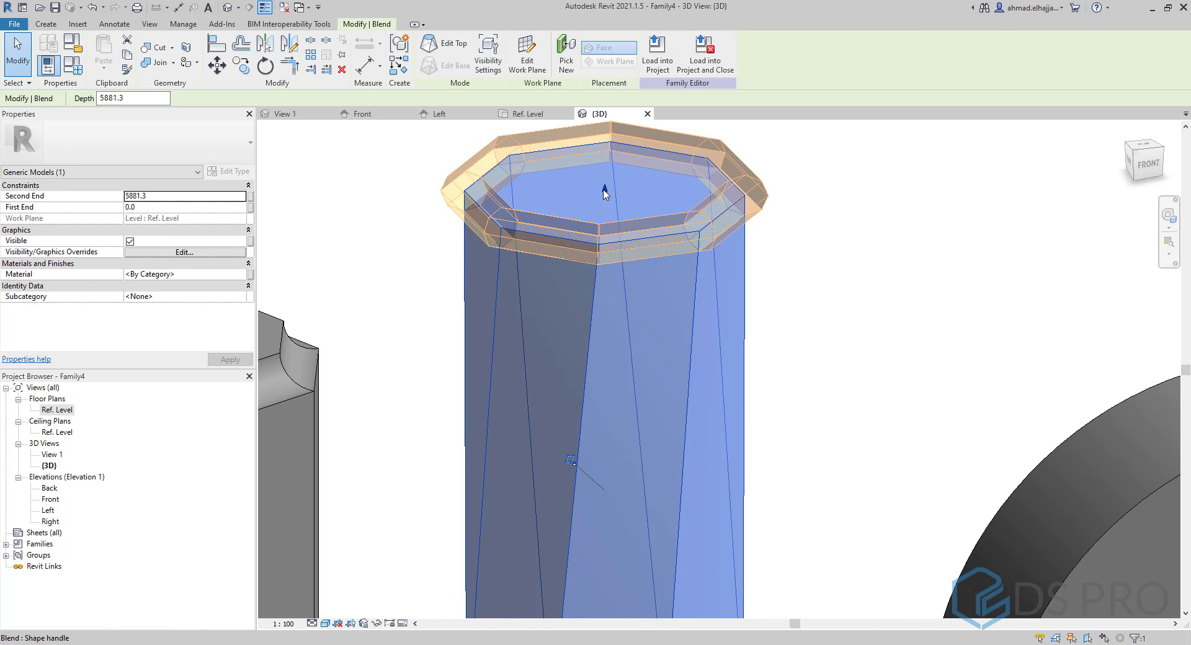
left_click_drag(603, 188, 607, 268)
Deselect, frame the whole row of forms from block to S-sweep, and show the Create tab.
scroll(607, 268, "down", 3)
key("Escape")
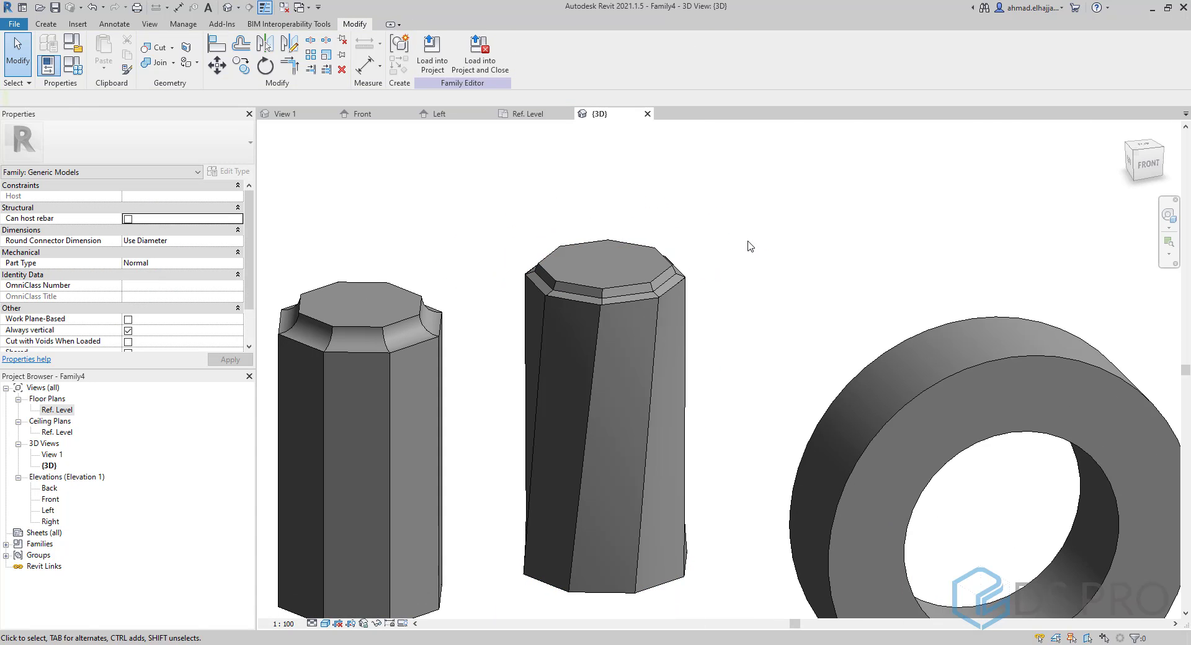
scroll(816, 376, "down", 3)
scroll(816, 377, "down", 4)
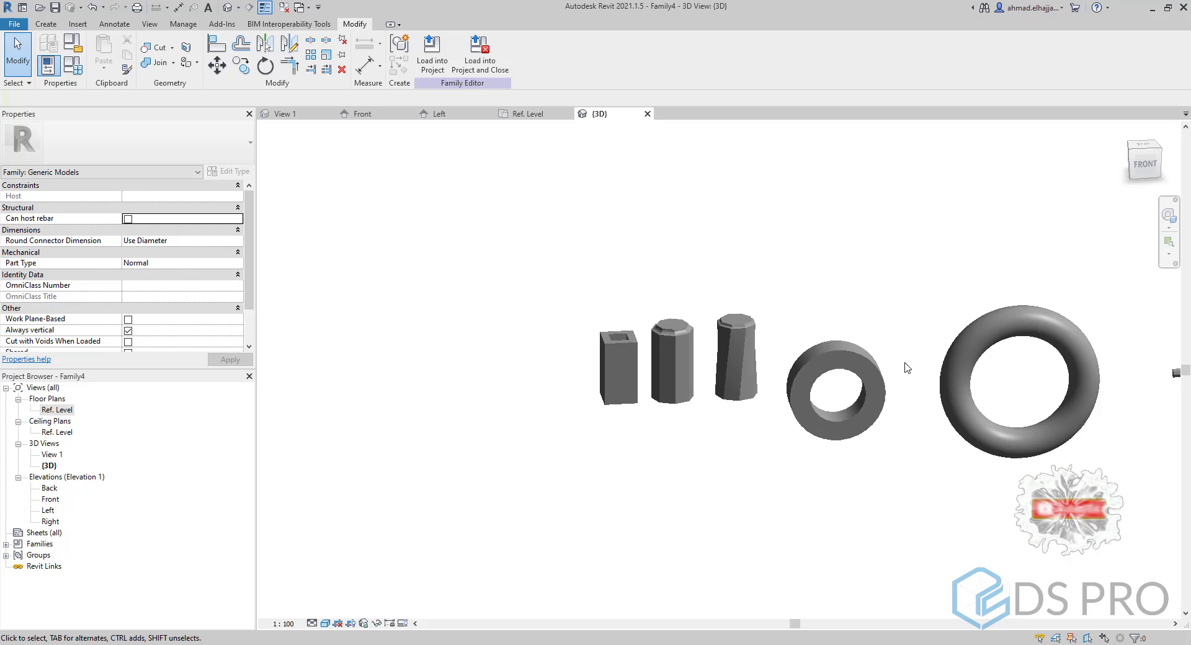
middle_click_drag(903, 367, 561, 369)
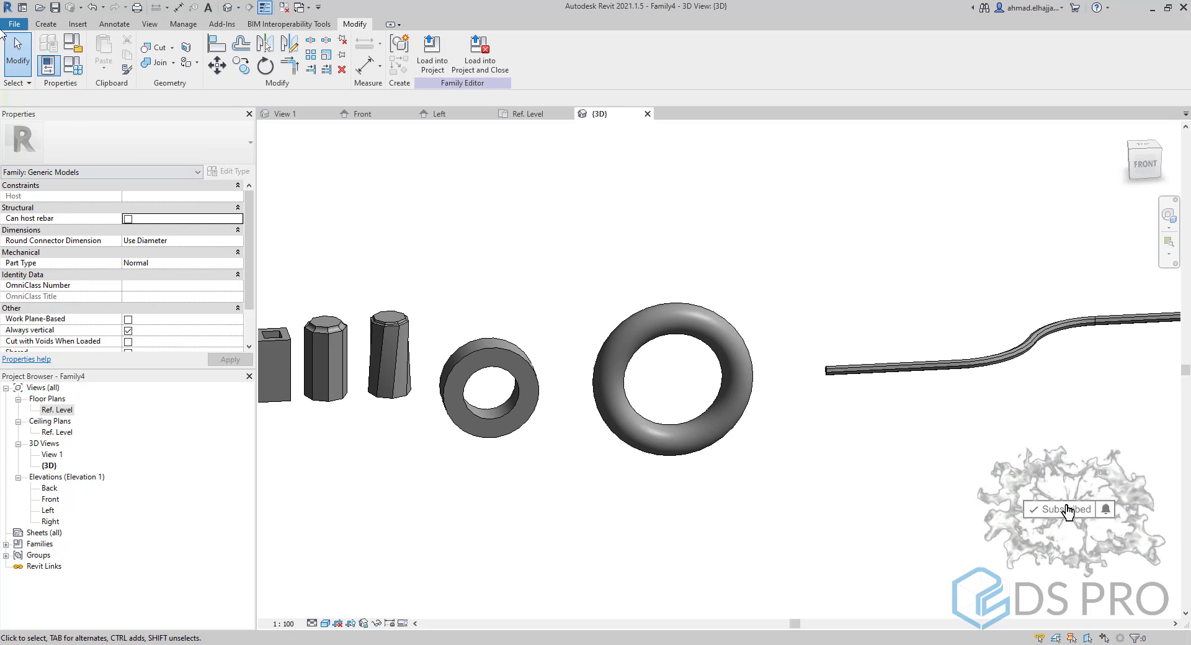
left_click(45, 24)
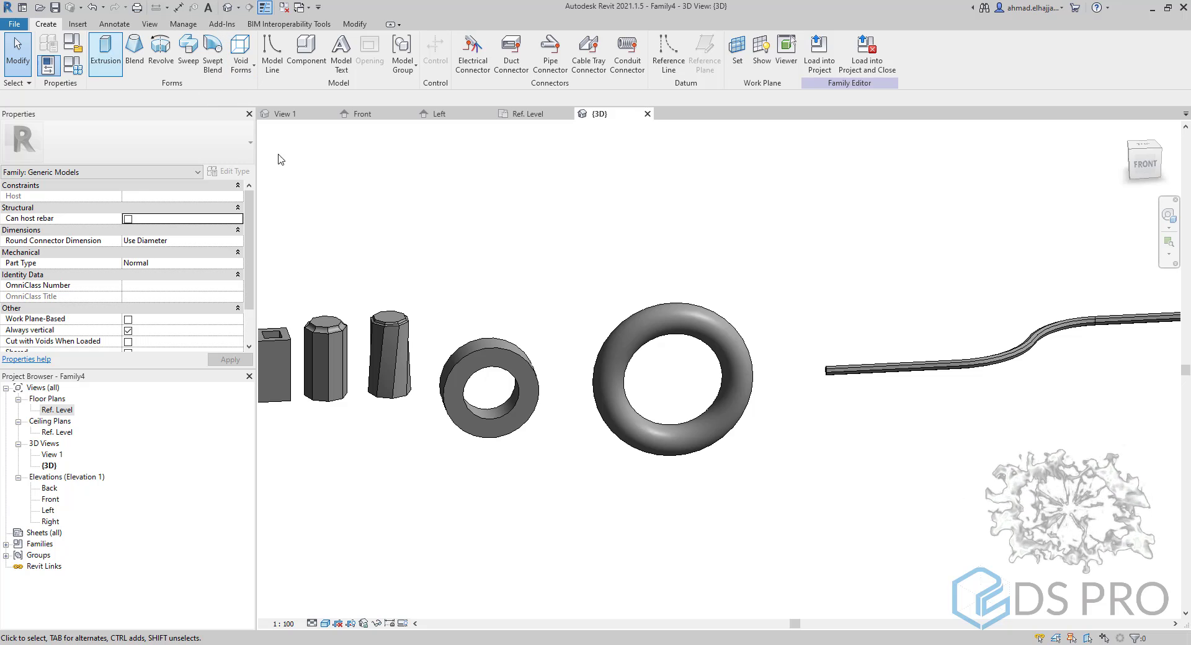
middle_click_drag(566, 261, 701, 261)
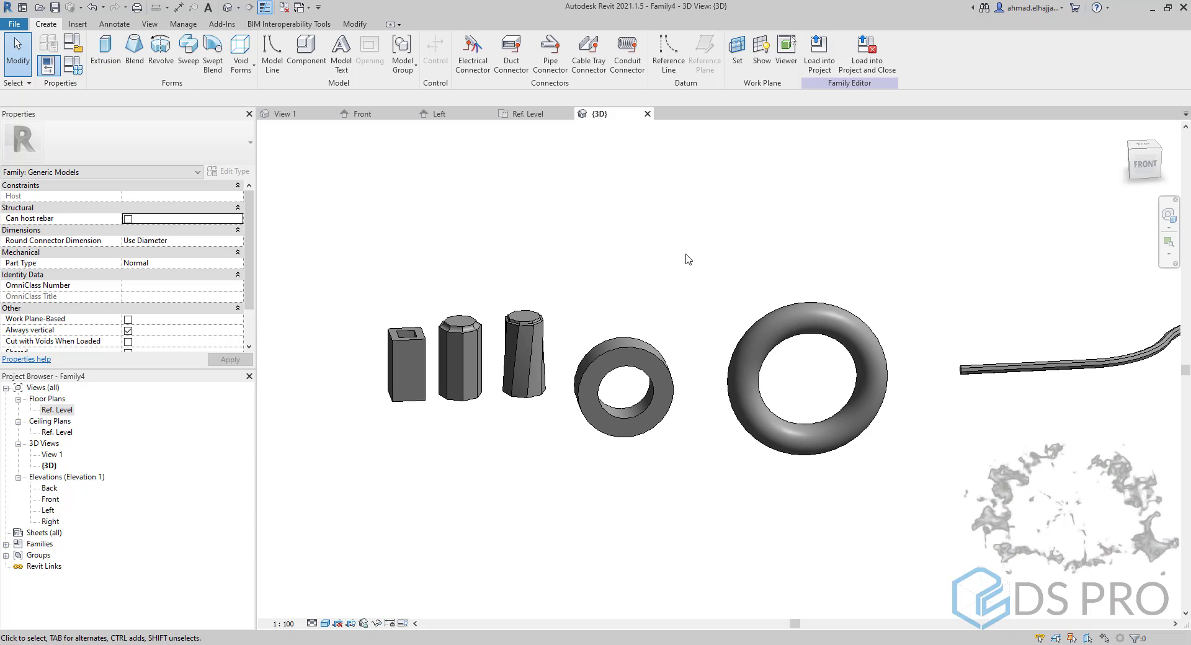